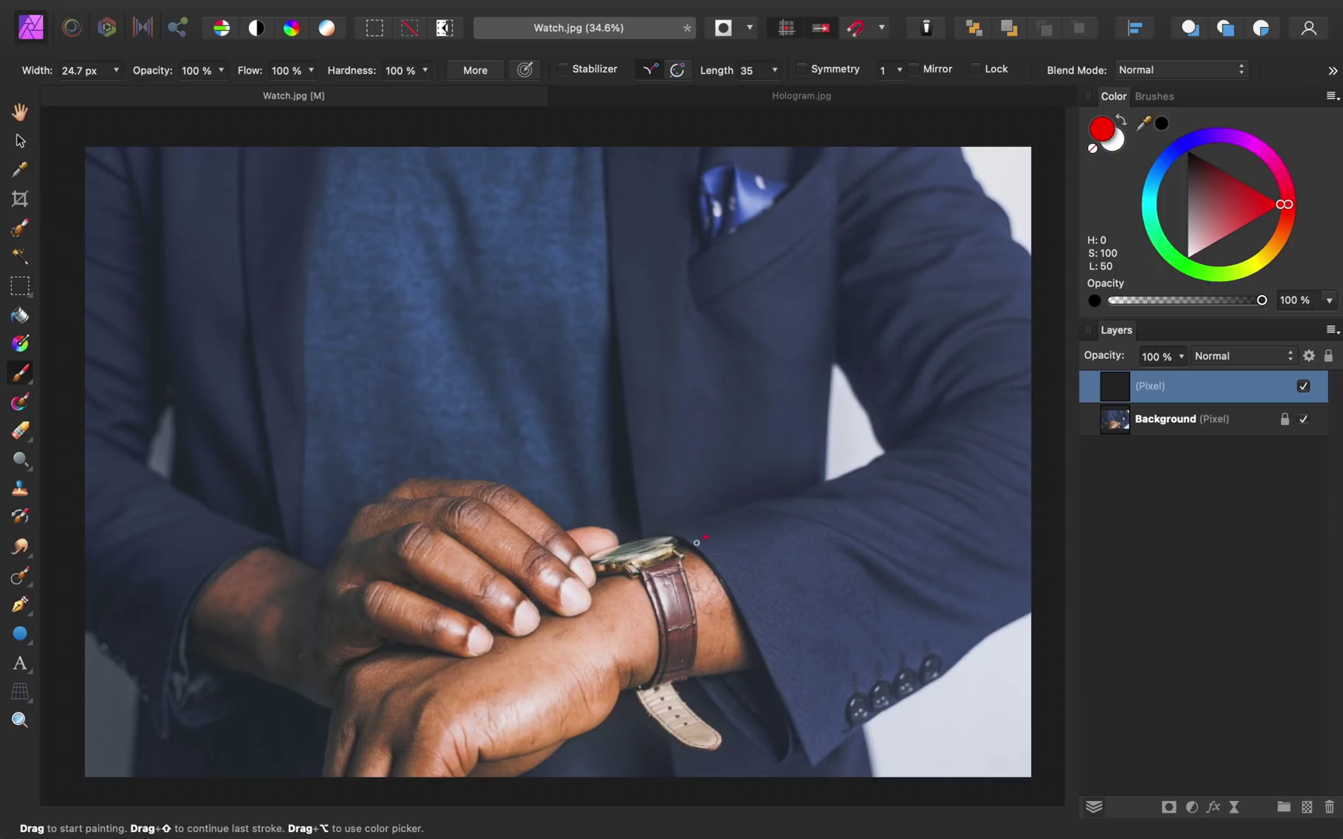
Step: Sketch in red an outline with short light rays around the watch face and a striped figure with bent legs above it
mouse_move(673, 536)
mouse_down()
mouse_move(589, 557)
mouse_move(614, 568)
mouse_move(674, 534)
mouse_up()
mouse_move(590, 532)
mouse_down()
mouse_move(570, 520)
mouse_move(668, 486)
mouse_up()
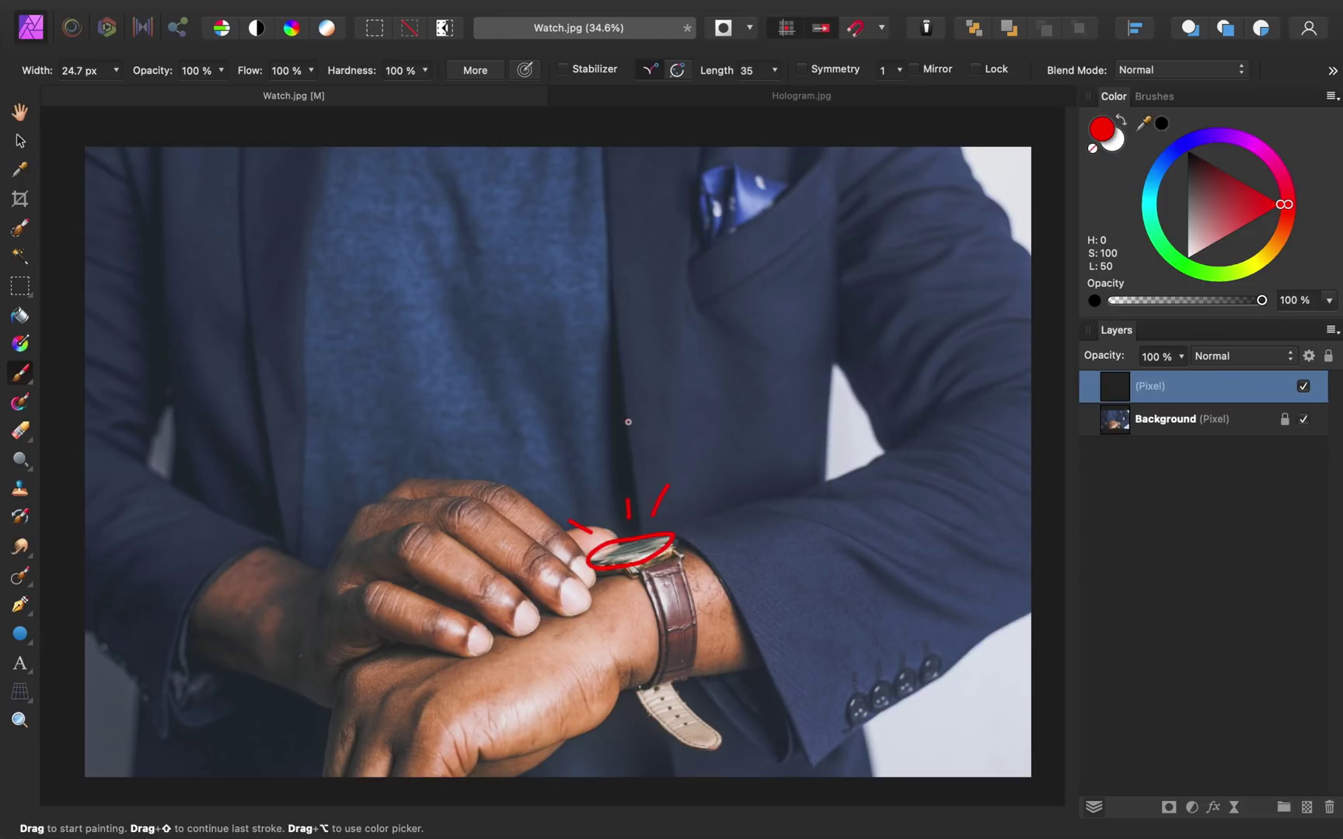
mouse_move(634, 284)
mouse_down()
mouse_move(644, 335)
mouse_move(622, 293)
mouse_move(603, 416)
mouse_move(642, 351)
mouse_up()
drag(596, 421, 556, 468)
mouse_move(636, 423)
mouse_down()
mouse_move(679, 446)
mouse_move(684, 418)
mouse_up()
mouse_move(614, 304)
mouse_down()
mouse_move(641, 305)
mouse_move(646, 319)
mouse_move(634, 415)
mouse_up()
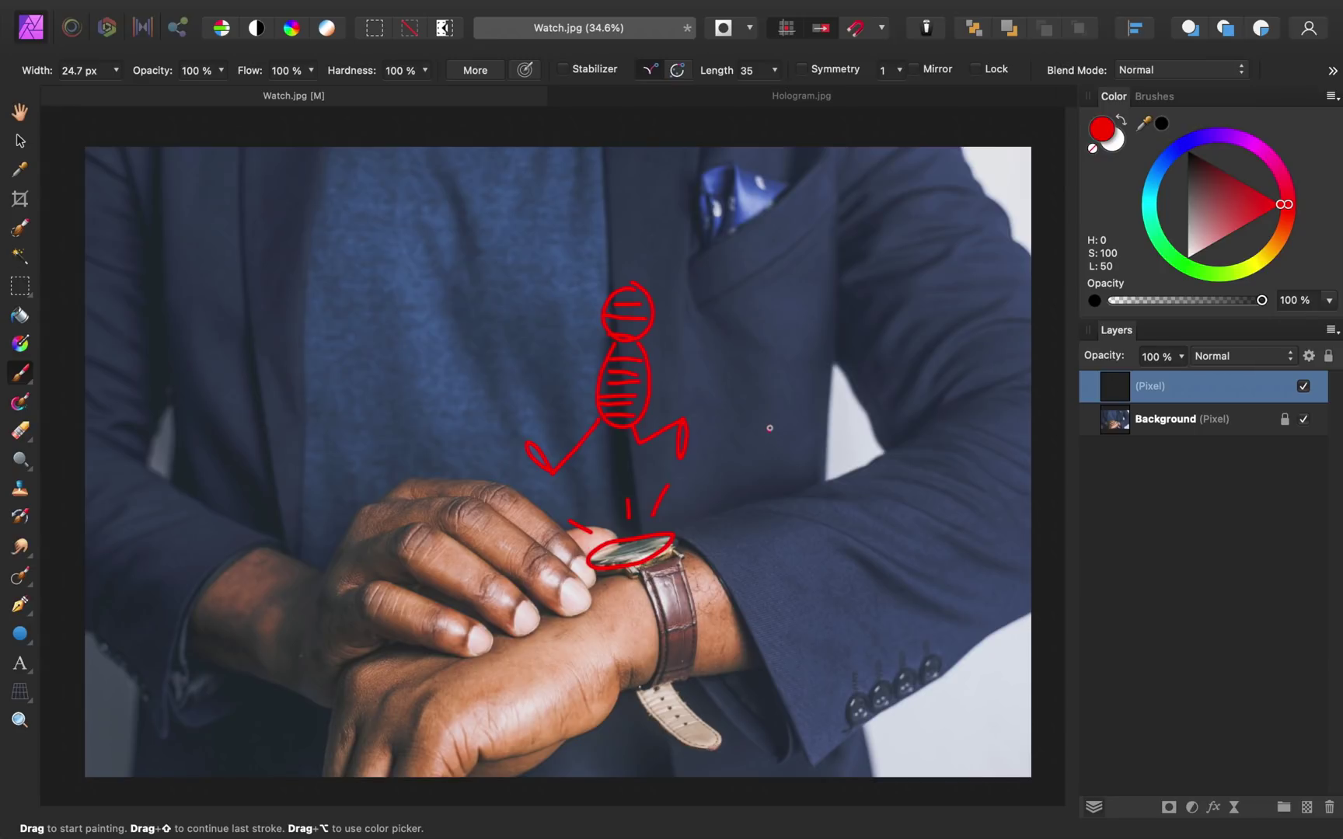
Step: Handwrite the red note "semi-transparent" beside the sketched figure, with an arrow pointing to the figure
drag(731, 307, 699, 341)
mouse_move(757, 293)
mouse_down()
mouse_move(747, 314)
mouse_move(780, 290)
mouse_move(803, 311)
mouse_up()
mouse_move(812, 287)
mouse_down()
mouse_move(809, 311)
mouse_move(841, 287)
mouse_up()
click(810, 272)
mouse_move(752, 333)
mouse_down()
mouse_move(748, 367)
mouse_move(830, 354)
mouse_up()
mouse_move(844, 323)
mouse_down()
mouse_move(844, 343)
mouse_move(880, 336)
mouse_up()
mouse_move(886, 334)
mouse_down()
mouse_move(901, 310)
mouse_move(918, 331)
mouse_up()
drag(921, 331, 950, 324)
drag(939, 310, 966, 299)
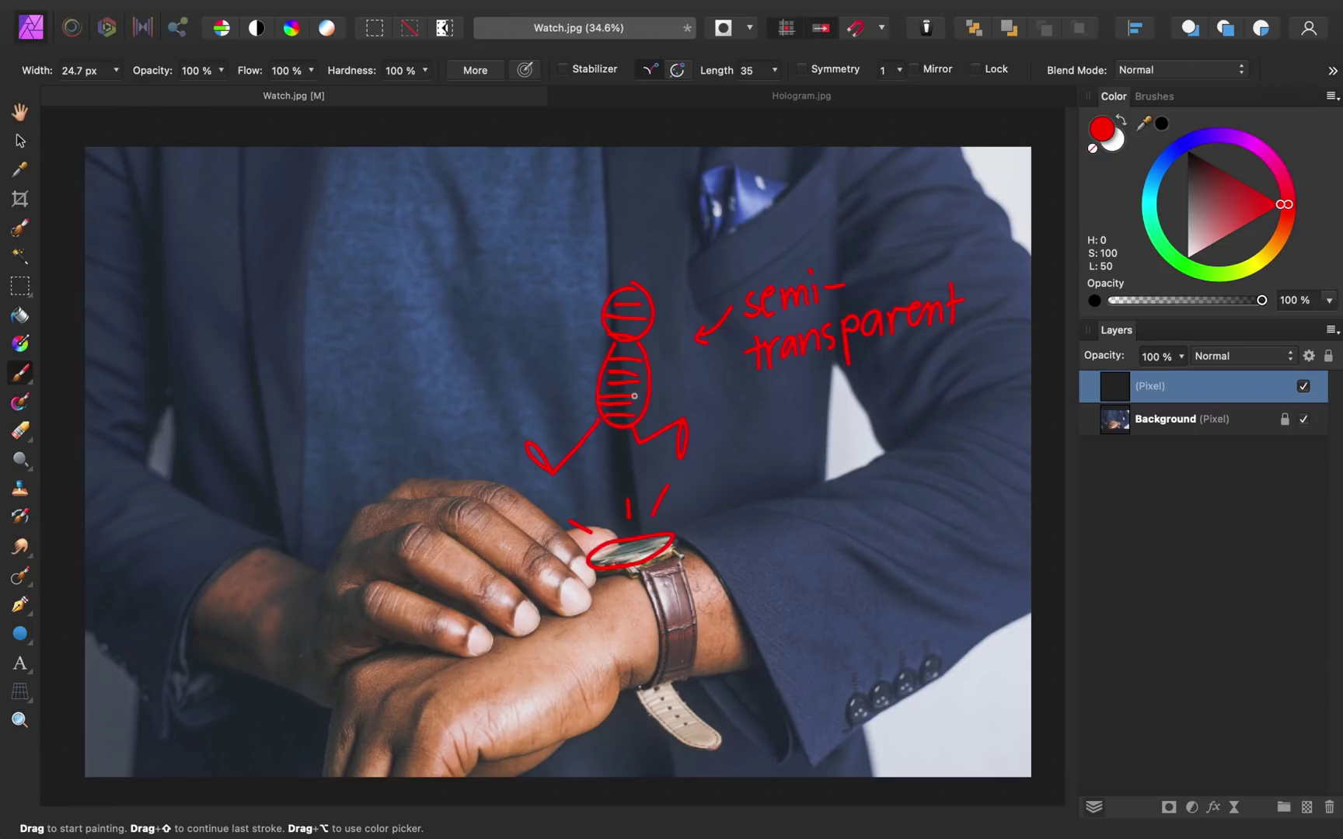
Step: Handwrite the red note "DARKEN BACKGROUND" over the sleeve and shirt opposite the other note
drag(173, 299, 184, 329)
drag(203, 314, 223, 310)
mouse_move(205, 301)
mouse_down()
mouse_move(245, 295)
mouse_move(319, 241)
mouse_up()
mouse_move(193, 352)
mouse_down()
mouse_move(220, 379)
mouse_move(248, 342)
mouse_move(273, 350)
mouse_move(292, 317)
mouse_move(319, 341)
mouse_move(342, 298)
mouse_move(384, 300)
mouse_move(424, 274)
mouse_up()
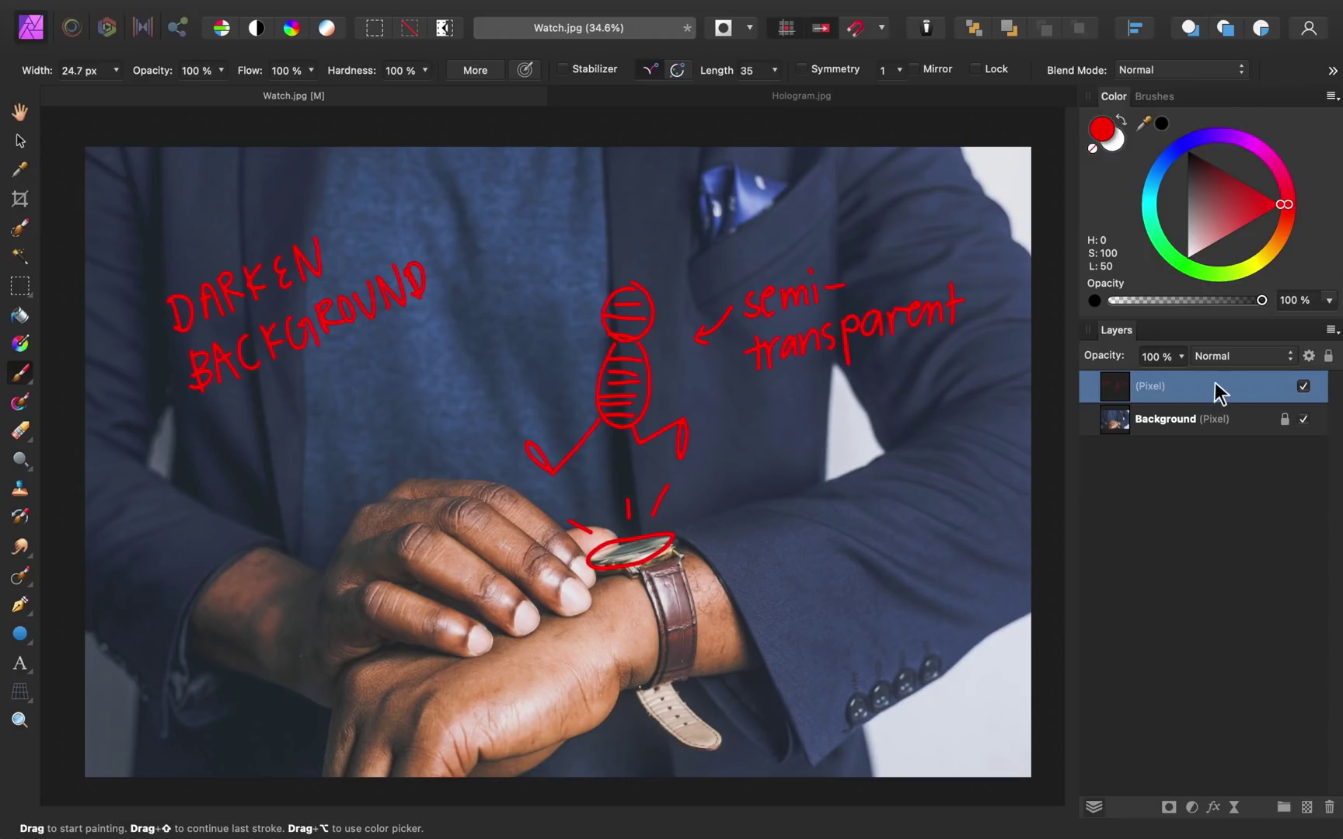
Step: Rename the sketch layer as Plan and hide it
double_click(1175, 386)
text(Plan)
key(Return)
click(1304, 386)
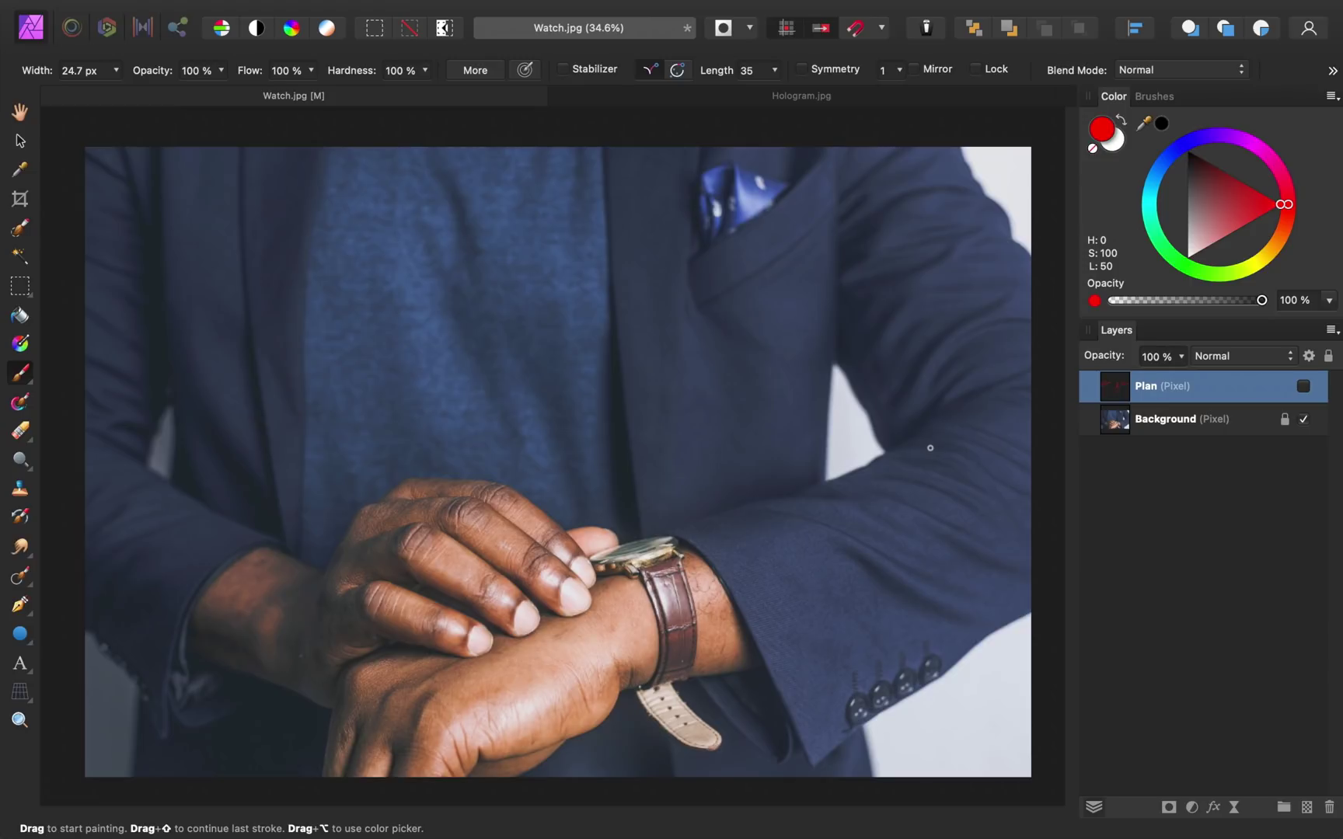
Step: Add a Levels adjustment nested inside the Background layer and set its output white level to 49%
click(1191, 807)
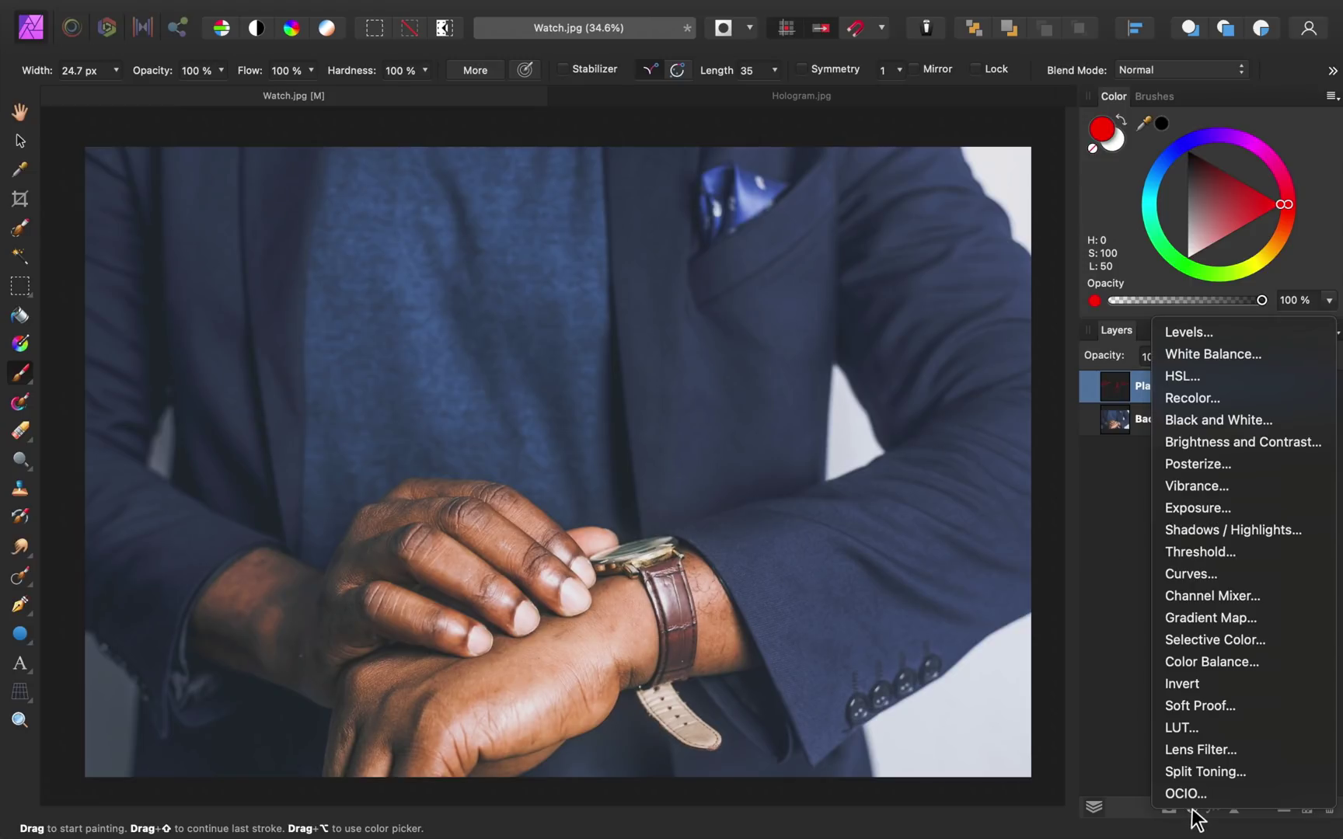
click(1228, 336)
drag(1154, 389, 1155, 486)
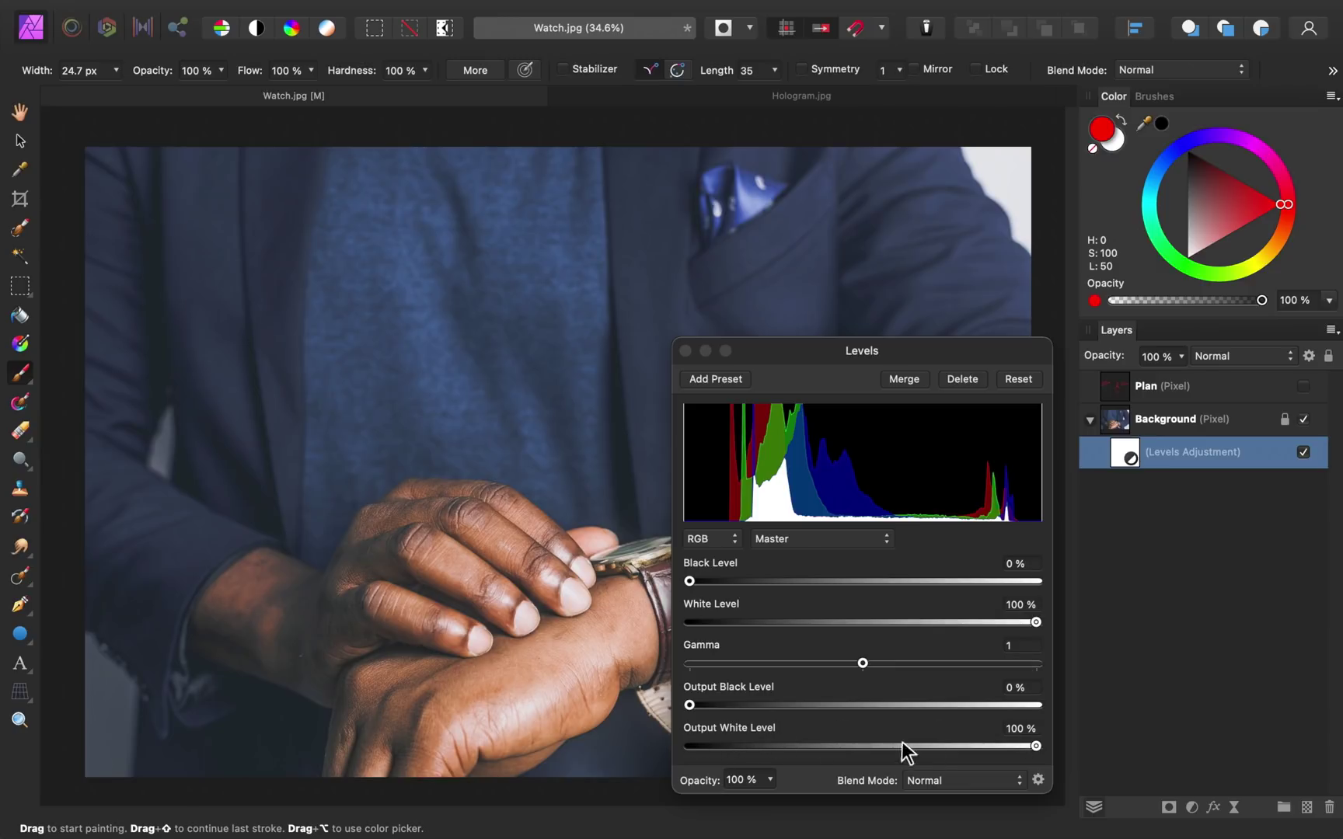
drag(1036, 746, 860, 748)
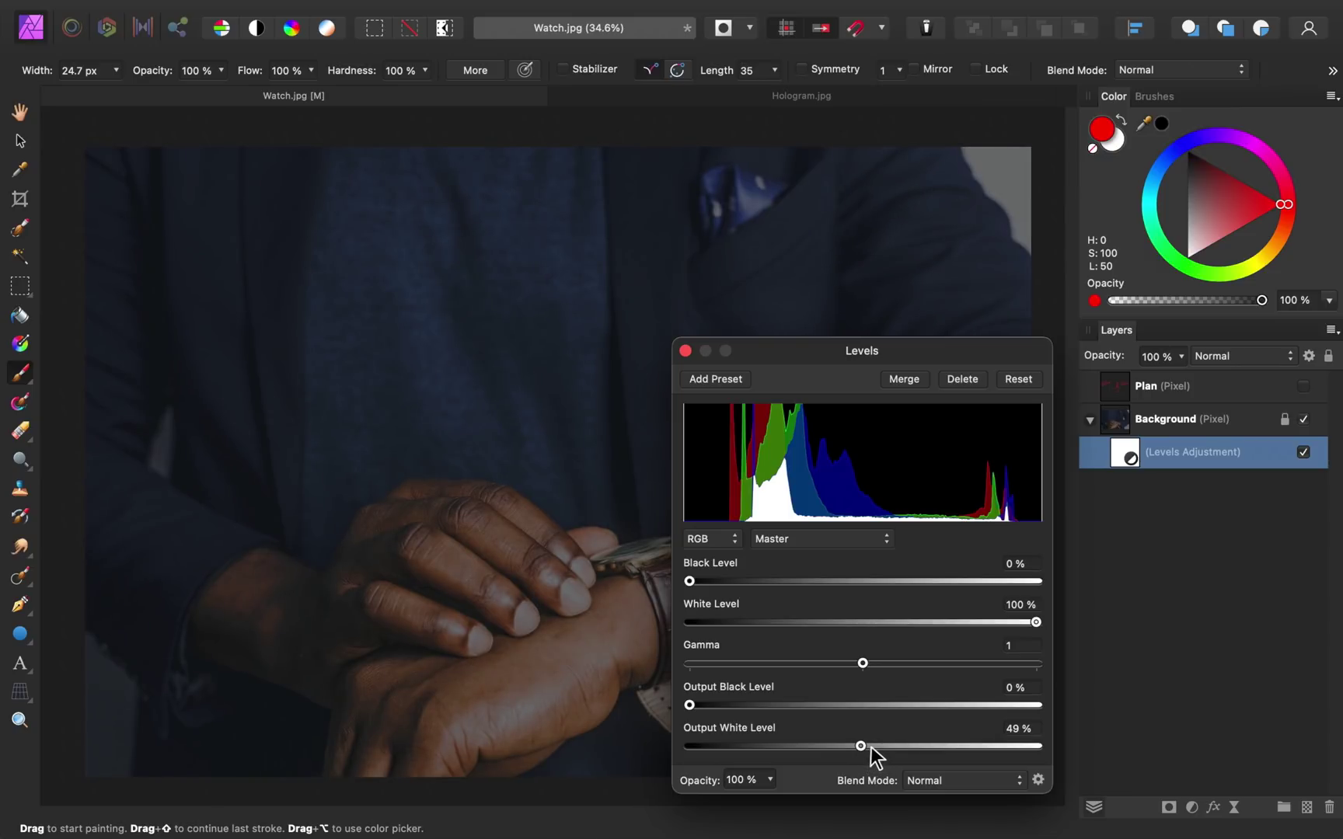
click(684, 351)
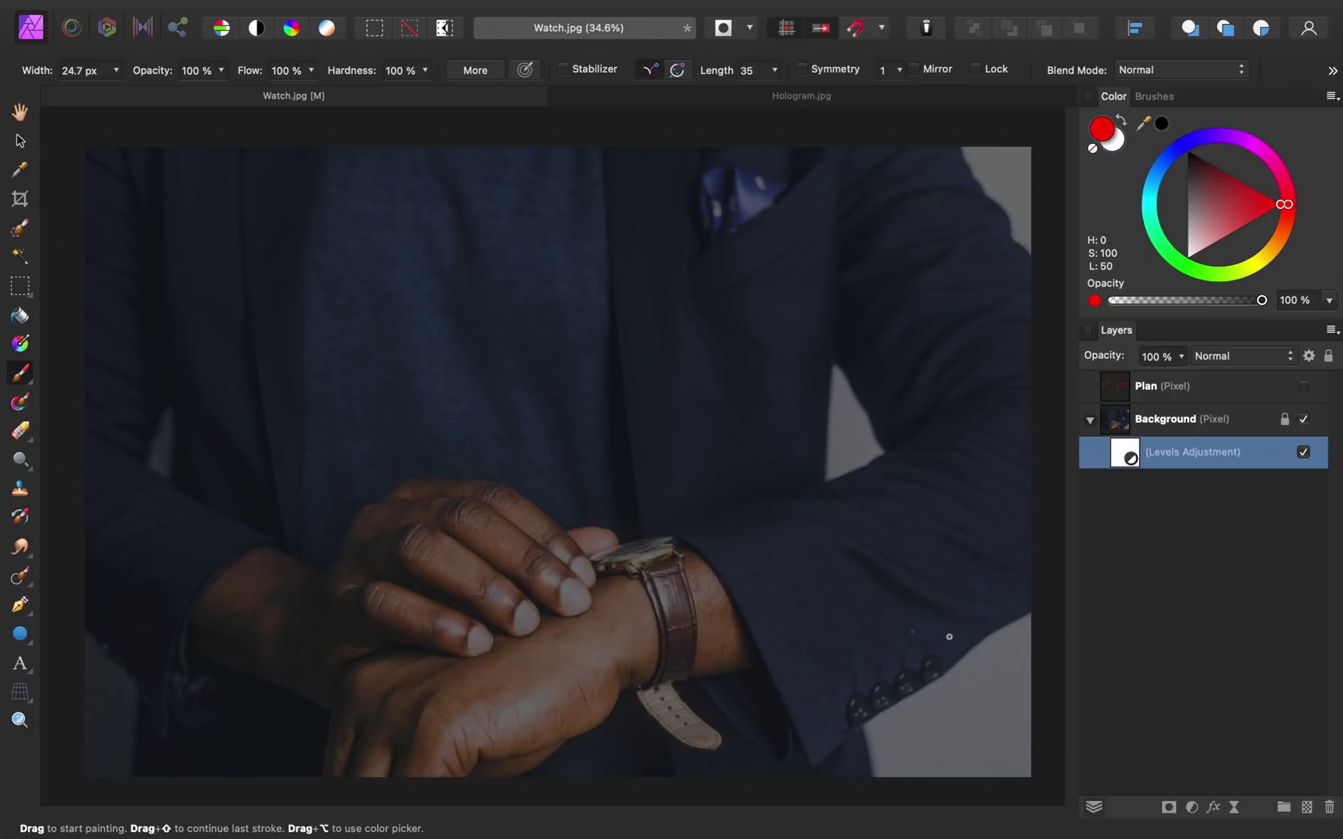
Step: Add a Gradient Map adjustment above the Levels adjustment and remove the gradient's middle green stop
click(1192, 807)
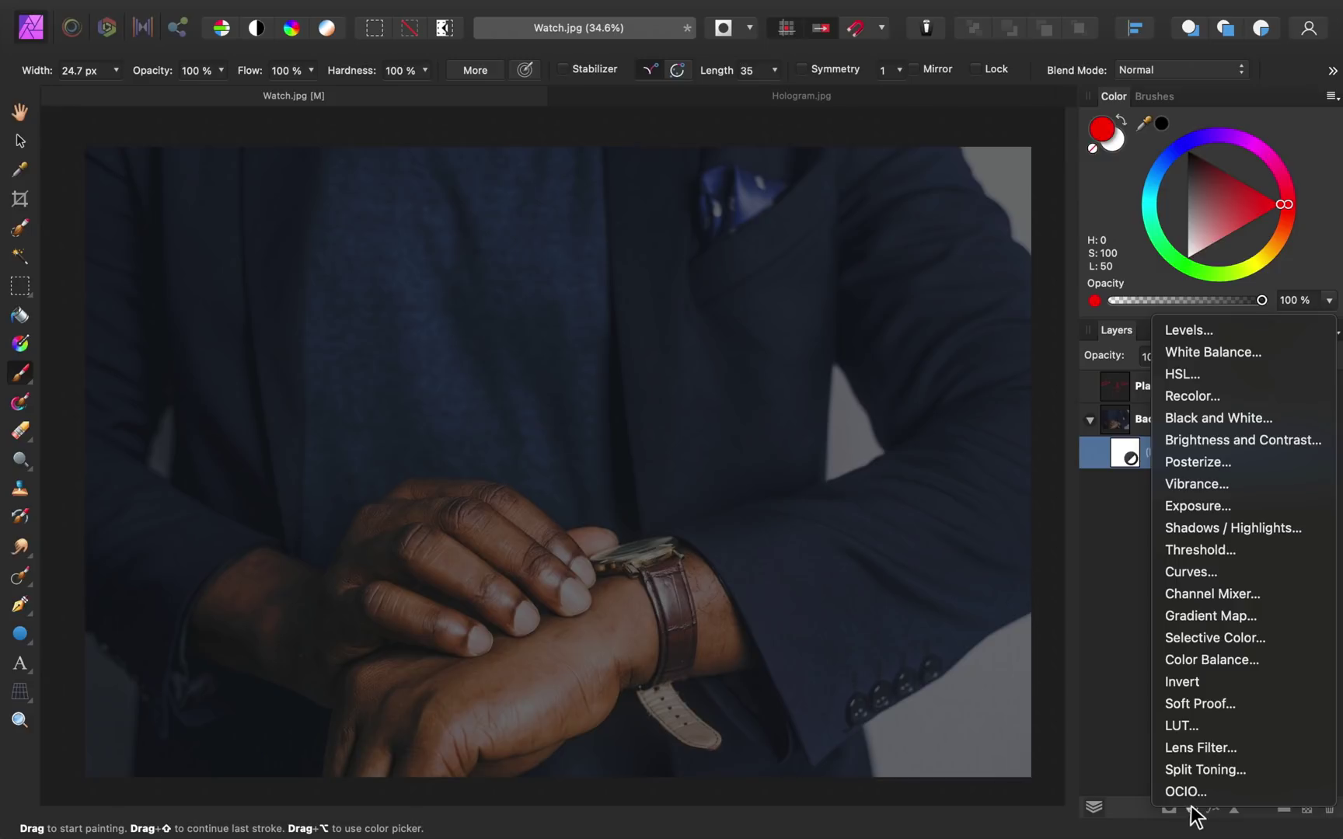
click(1218, 617)
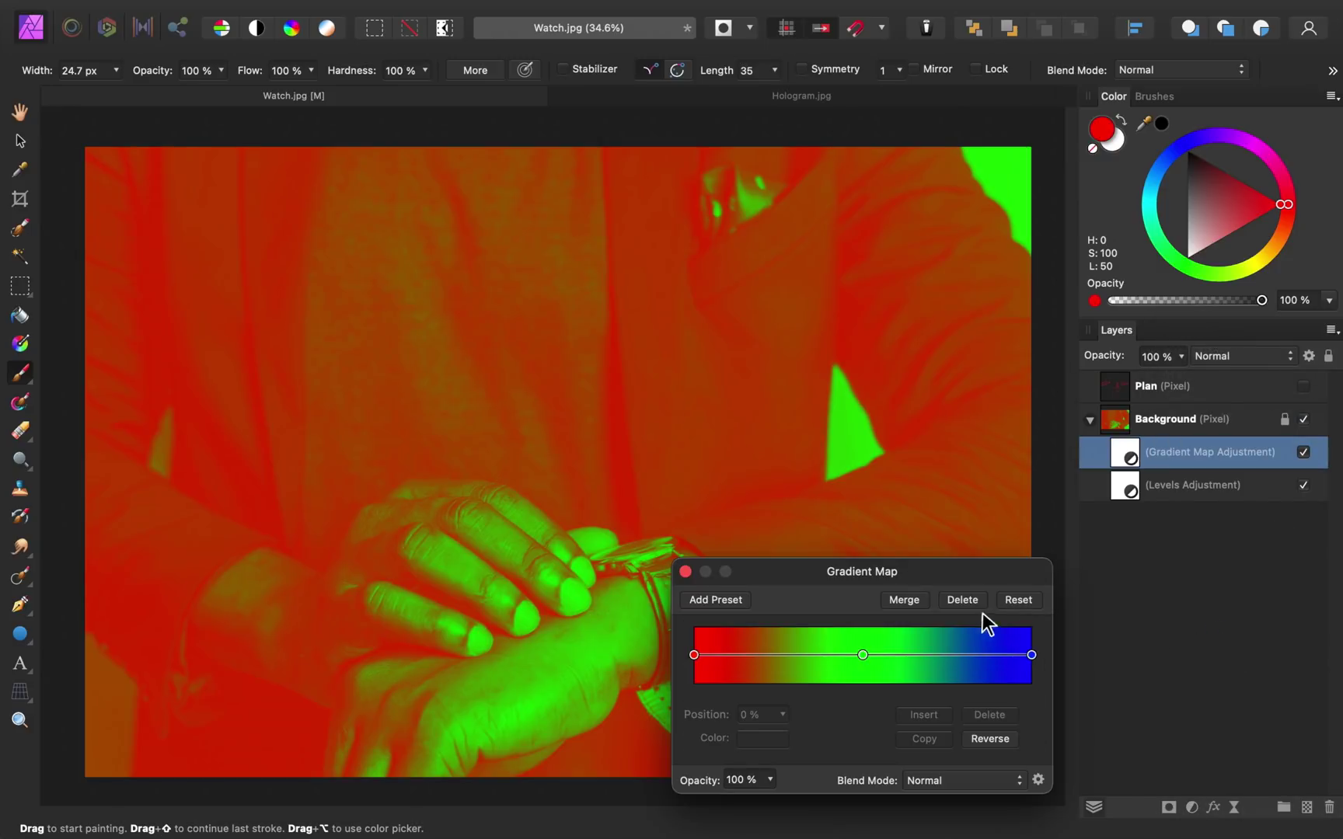
click(862, 655)
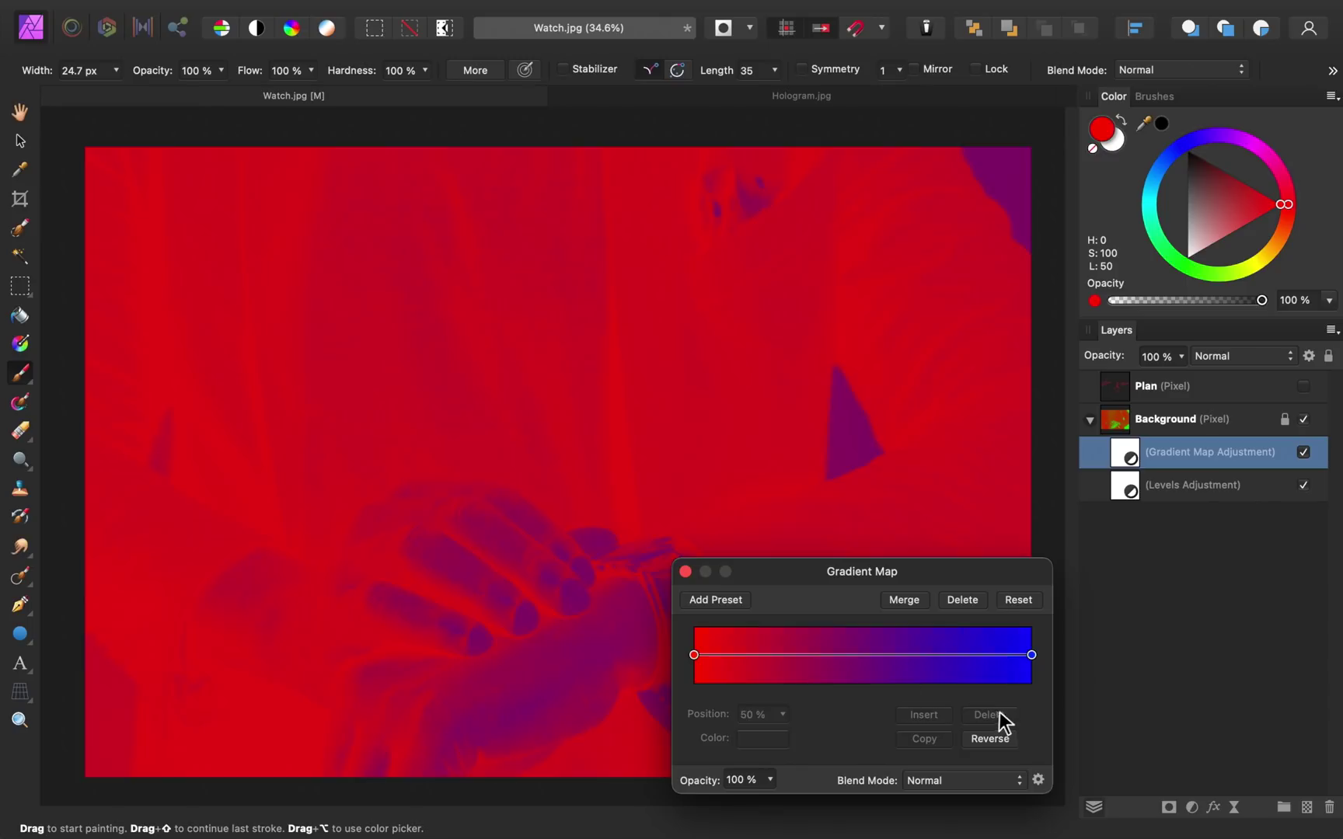
click(993, 714)
Step: Recolour the gradient map's 0% stop to a dark teal with H 183, S 55, L 24
click(694, 655)
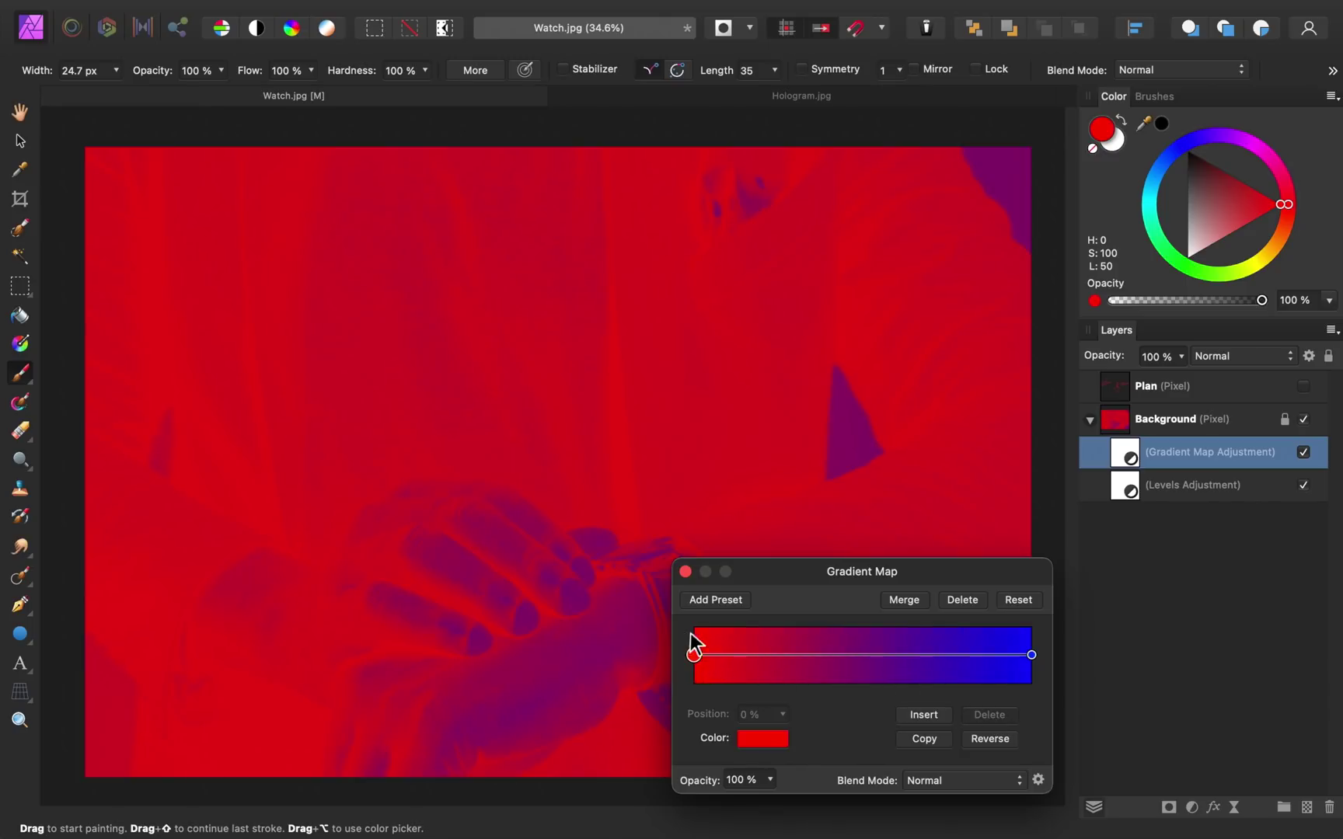
click(769, 738)
click(758, 580)
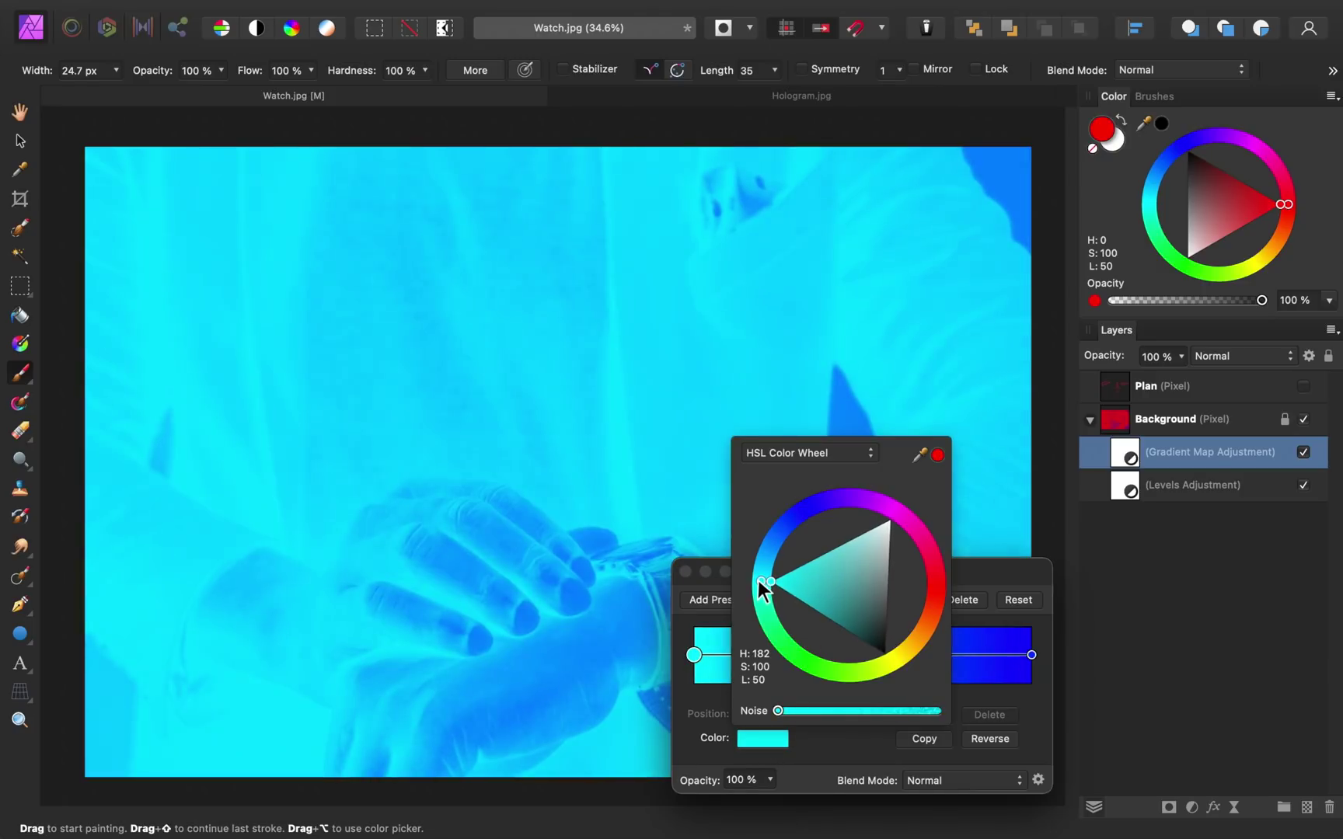
click(858, 621)
drag(858, 621, 855, 621)
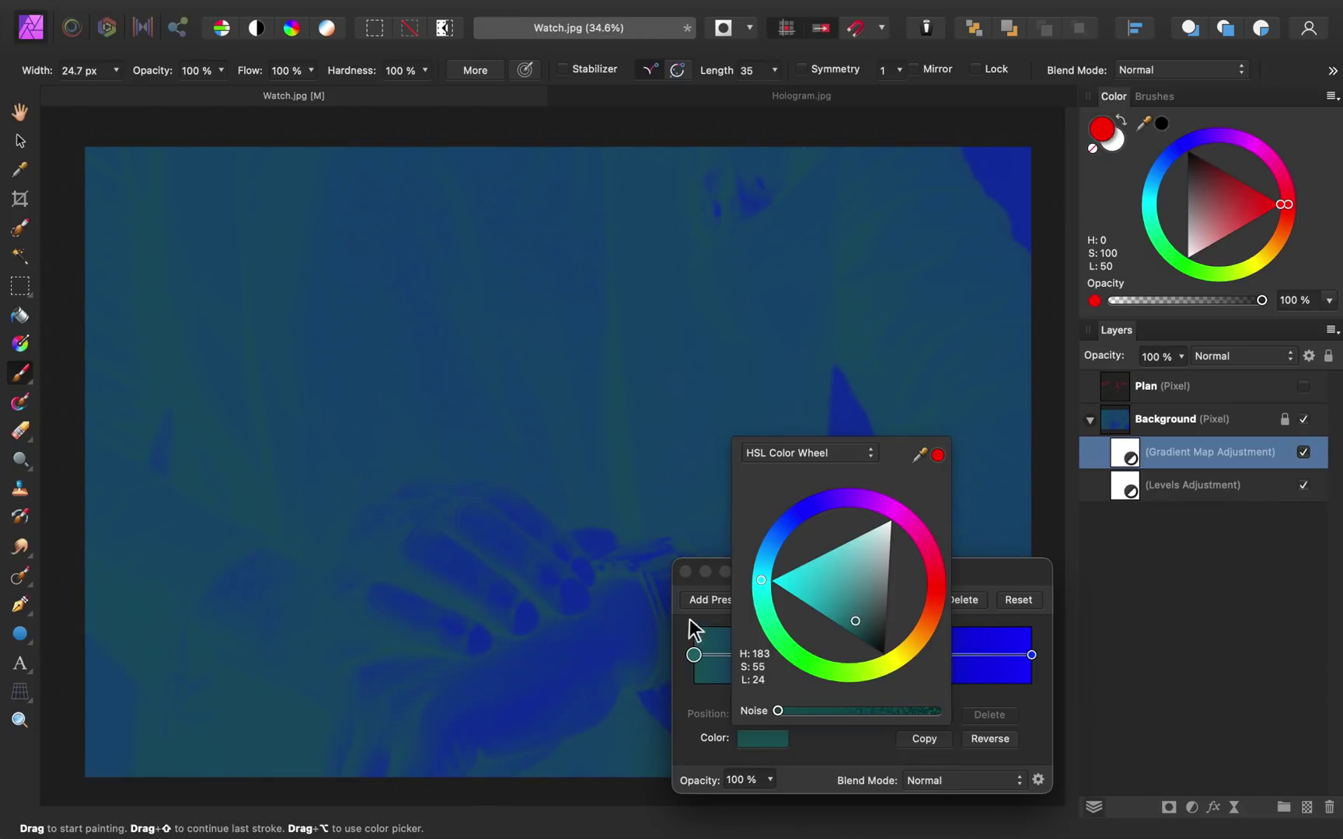
Step: Recolour the gradient map's 100% stop to a light orange with H 35, S 77, L 70
click(1032, 655)
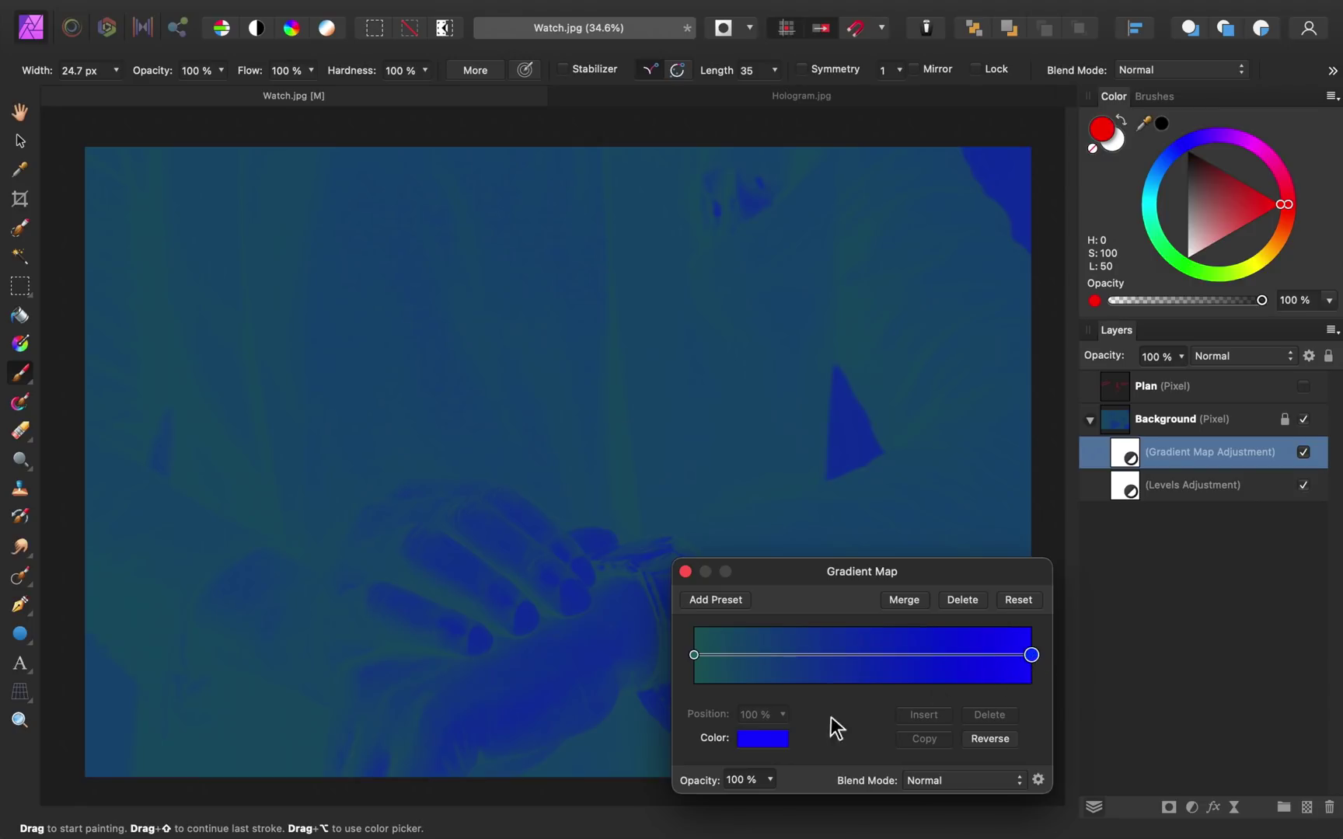
click(774, 740)
click(923, 633)
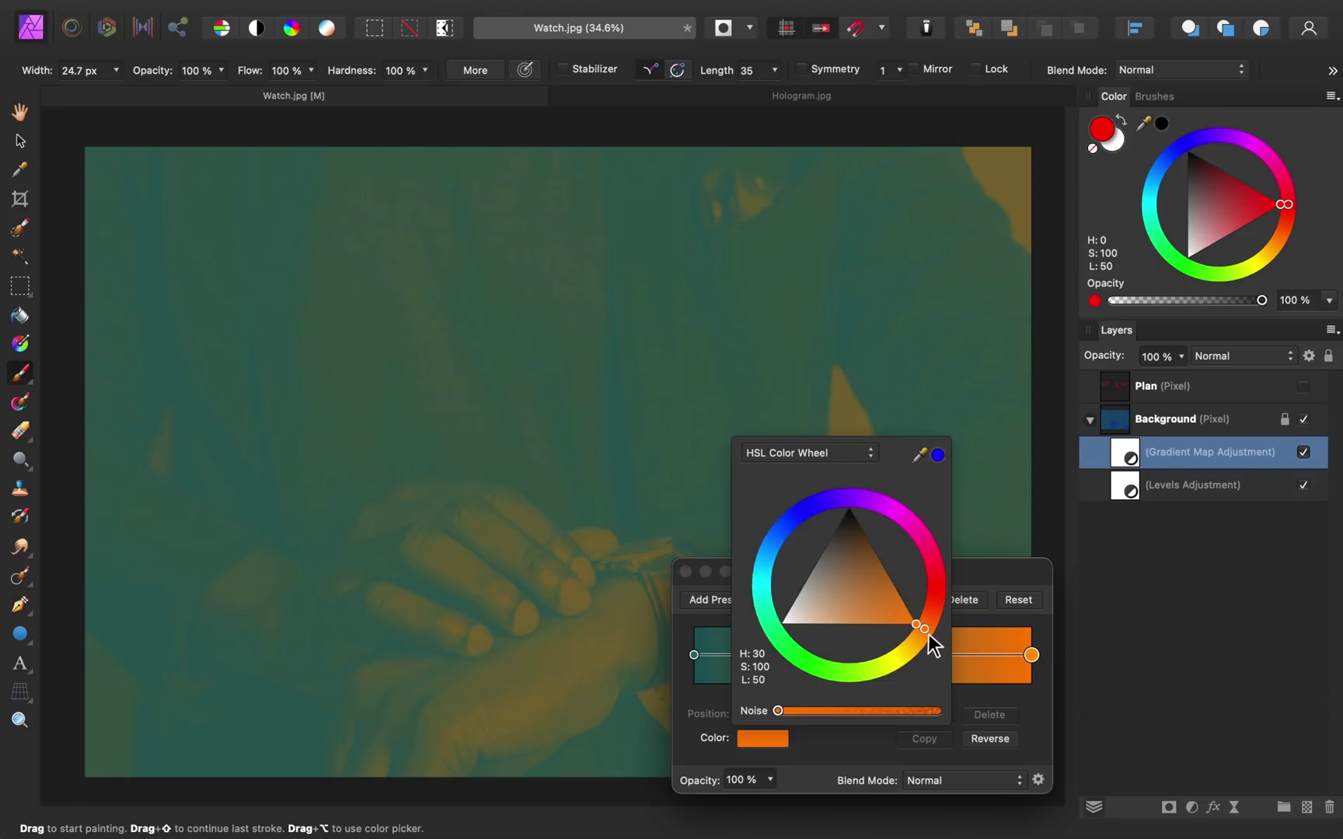
drag(825, 620, 846, 615)
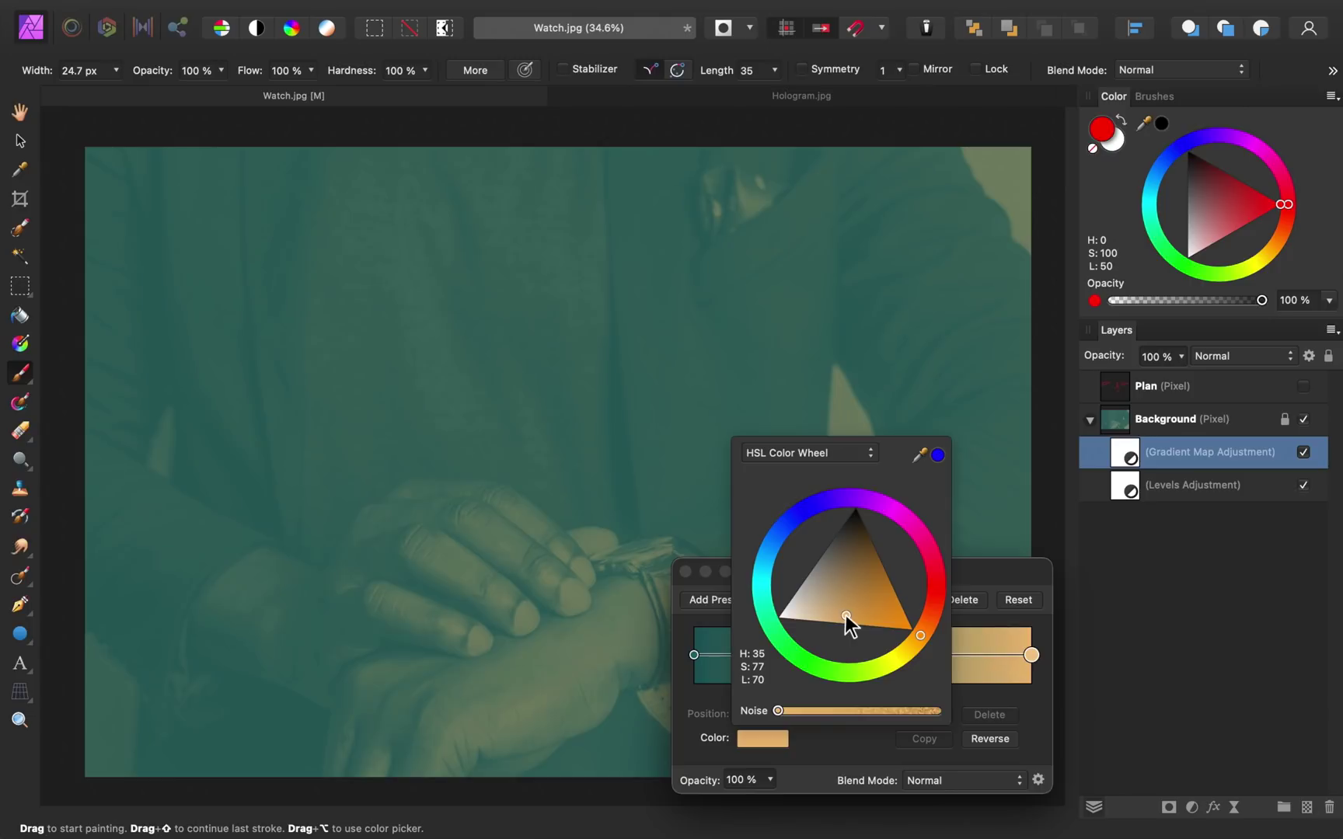
click(693, 572)
click(686, 572)
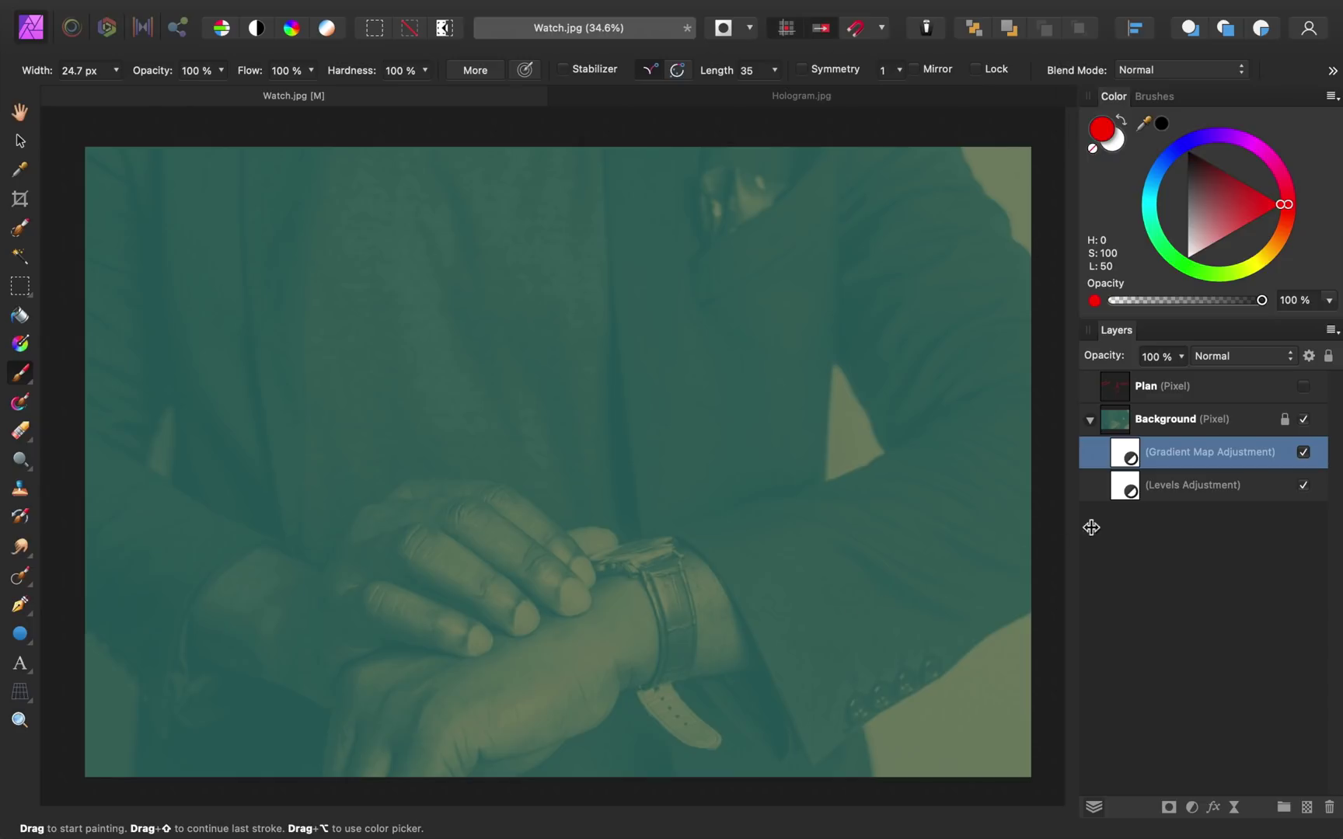
Step: Set the gradient map's blend mode to Multiply and lower its underlying composition range's highlight node to In 75%, Out 0%
click(1246, 358)
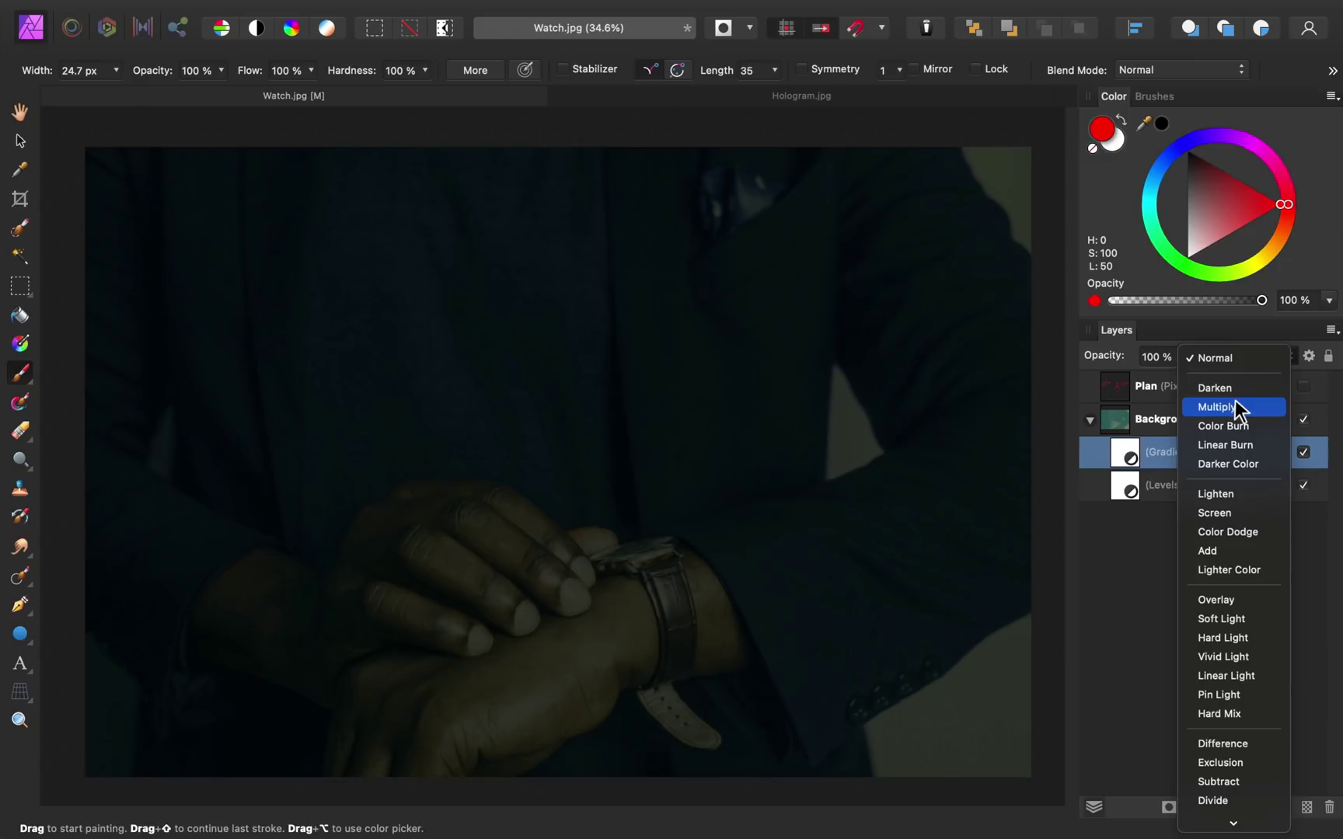
click(1235, 405)
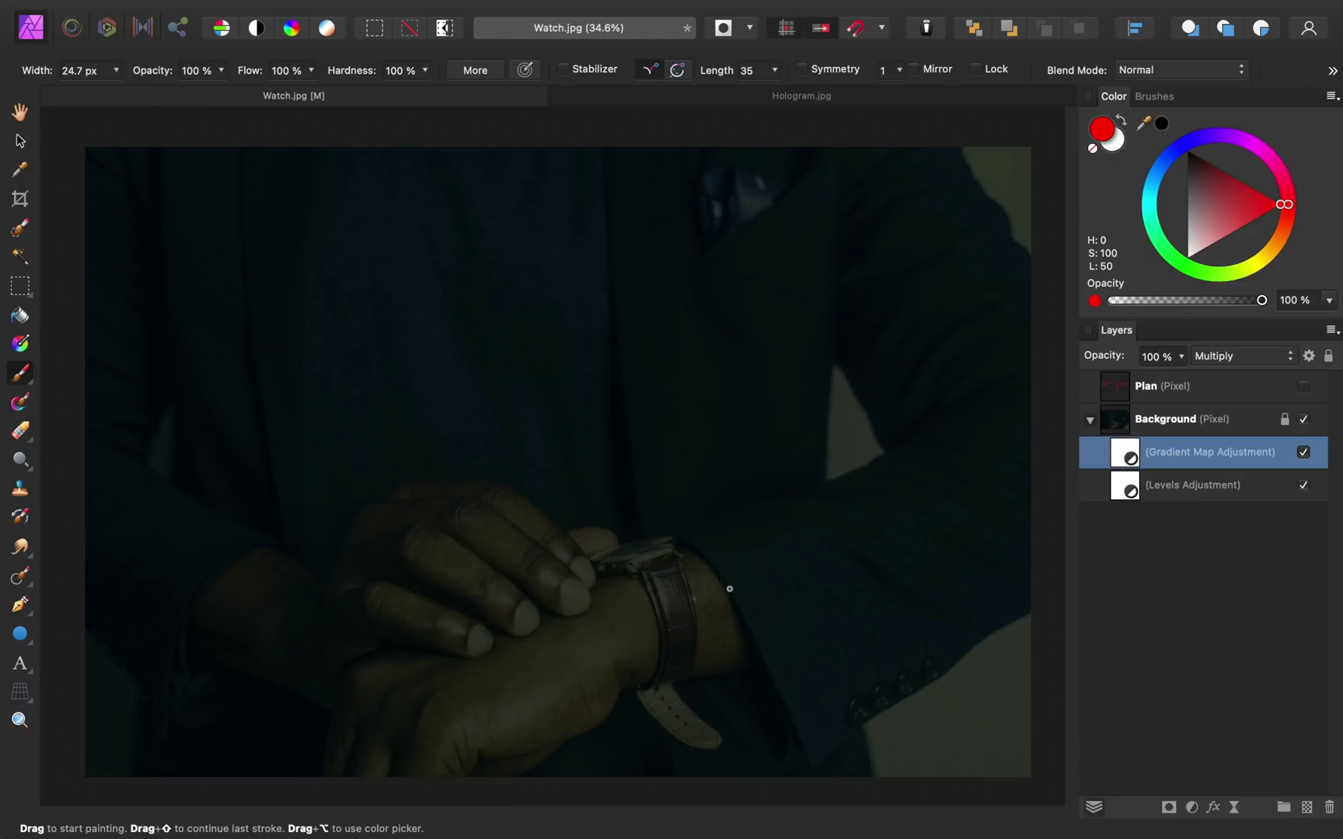
click(1309, 357)
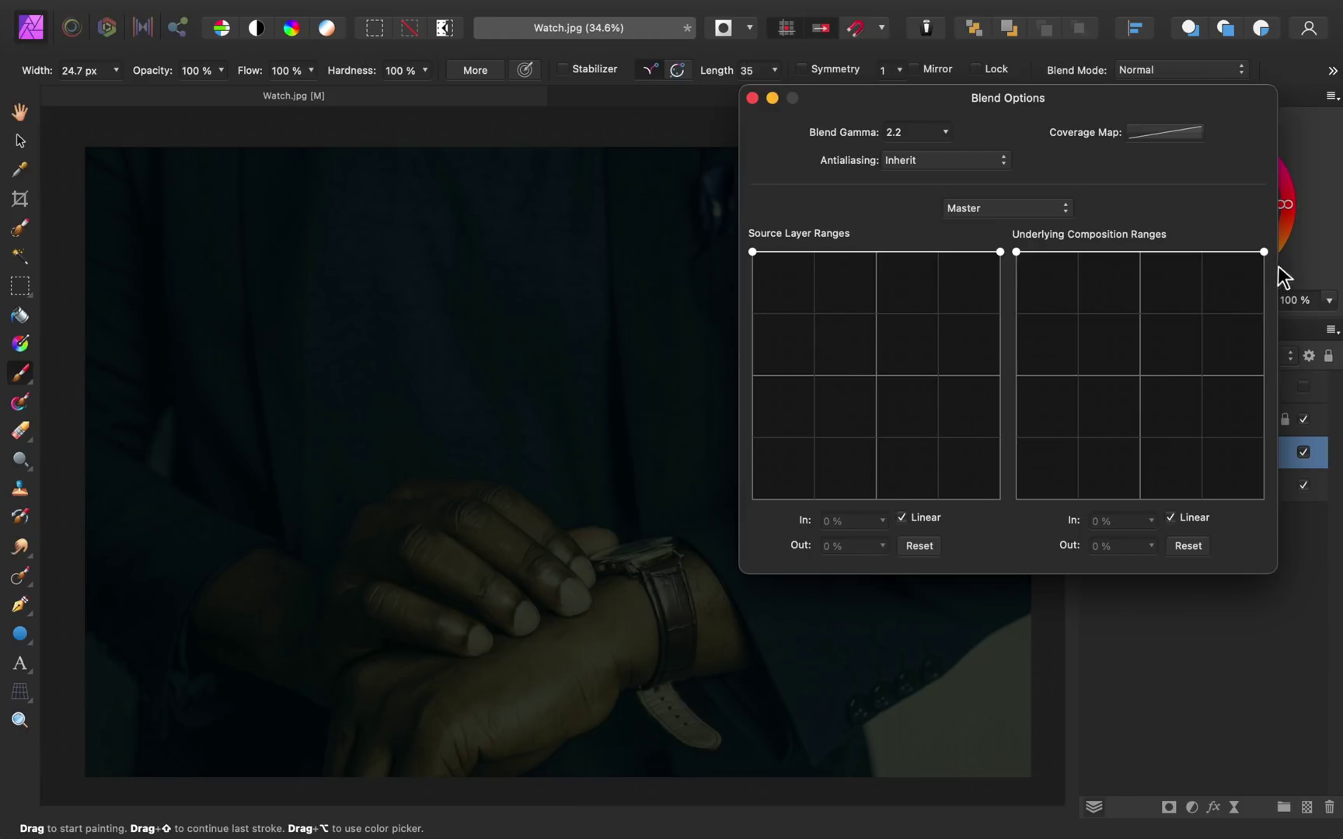
drag(1263, 254, 1206, 515)
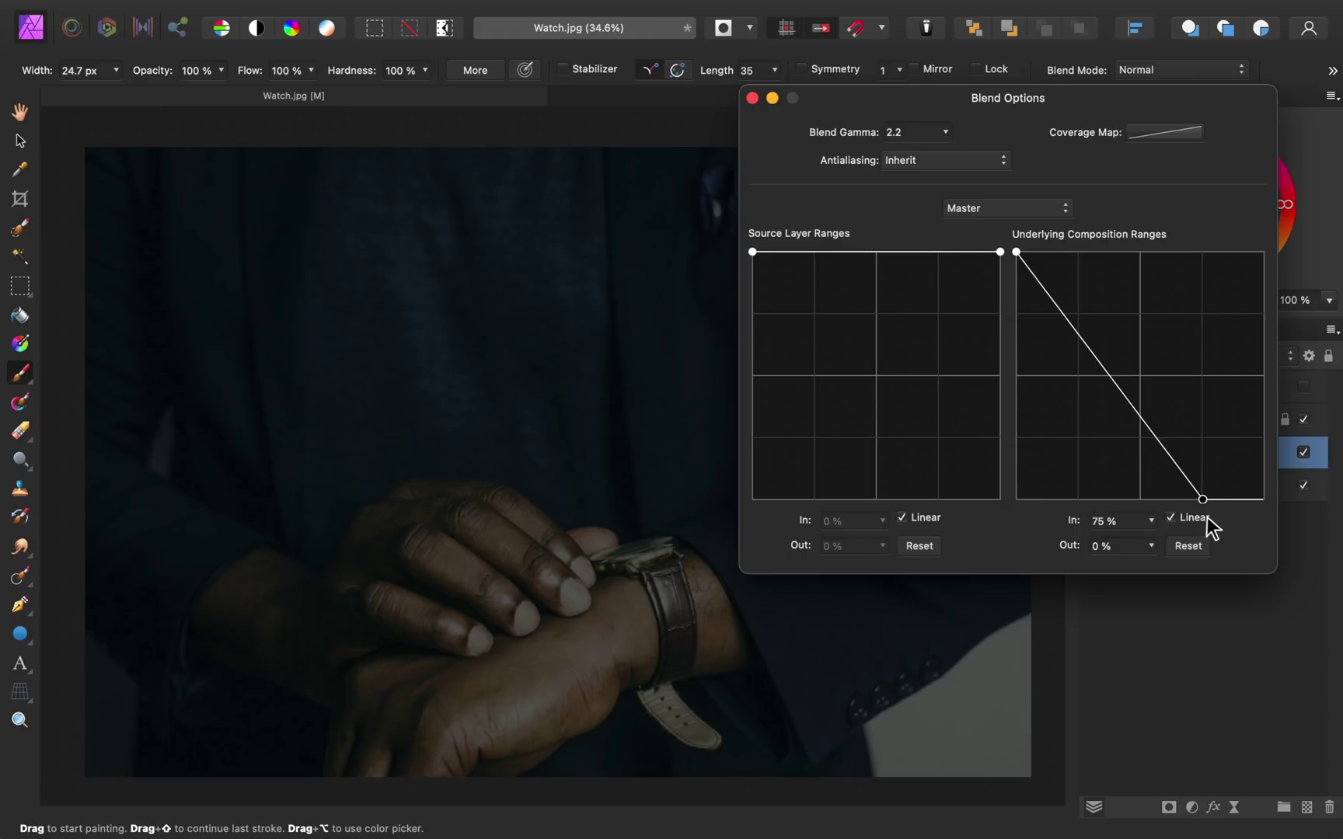
click(752, 97)
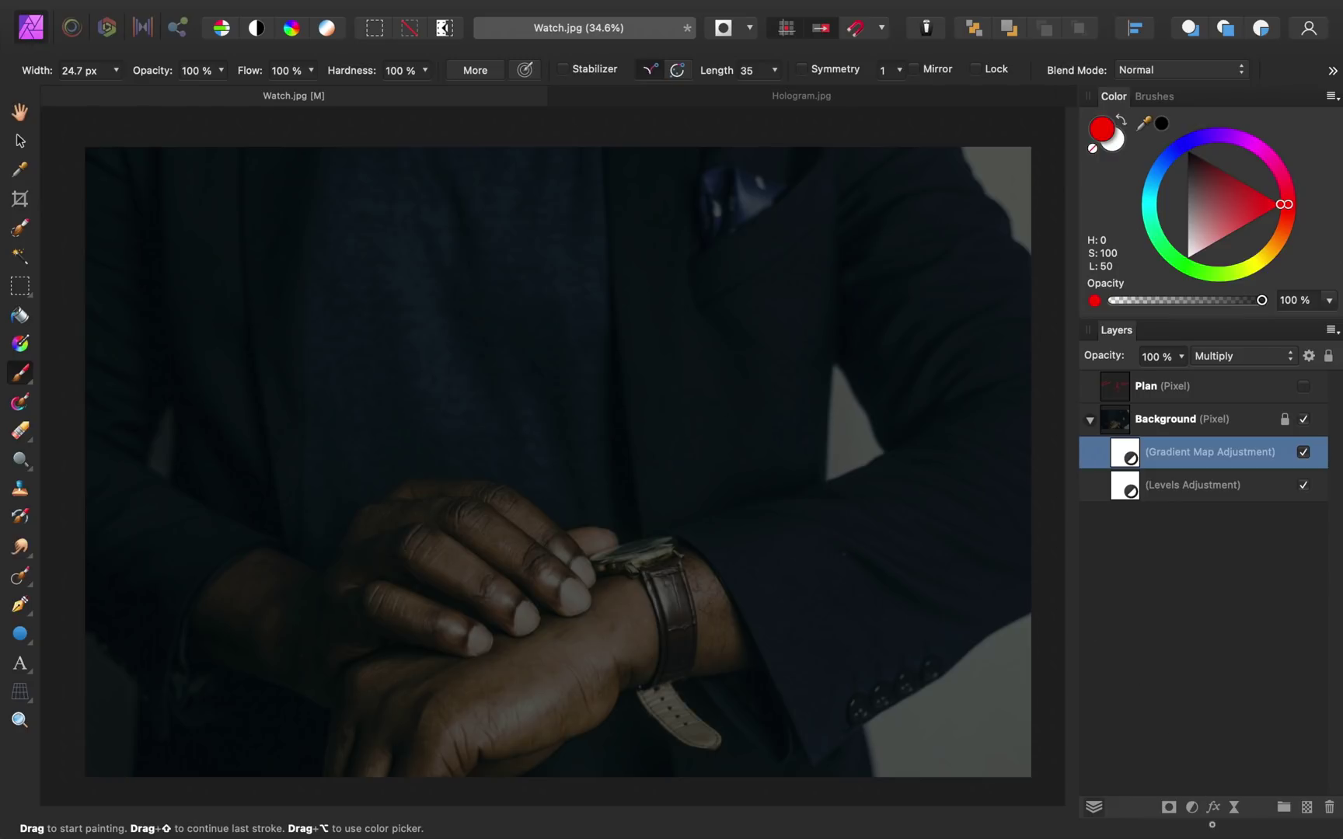
Step: Add a Recolor adjustment above the gradient map with hue 16.8°, saturation 76% and lightness 62%
click(1191, 805)
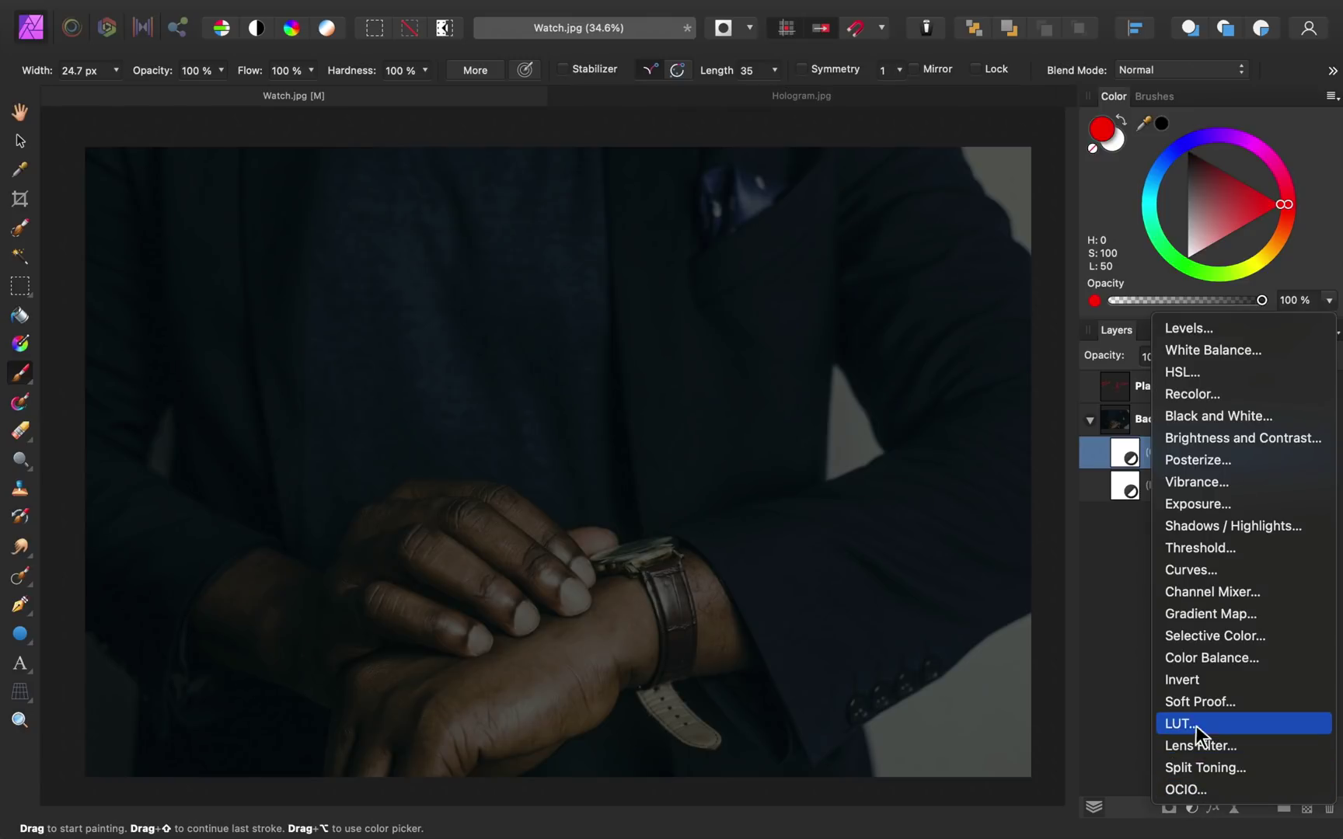
click(1228, 395)
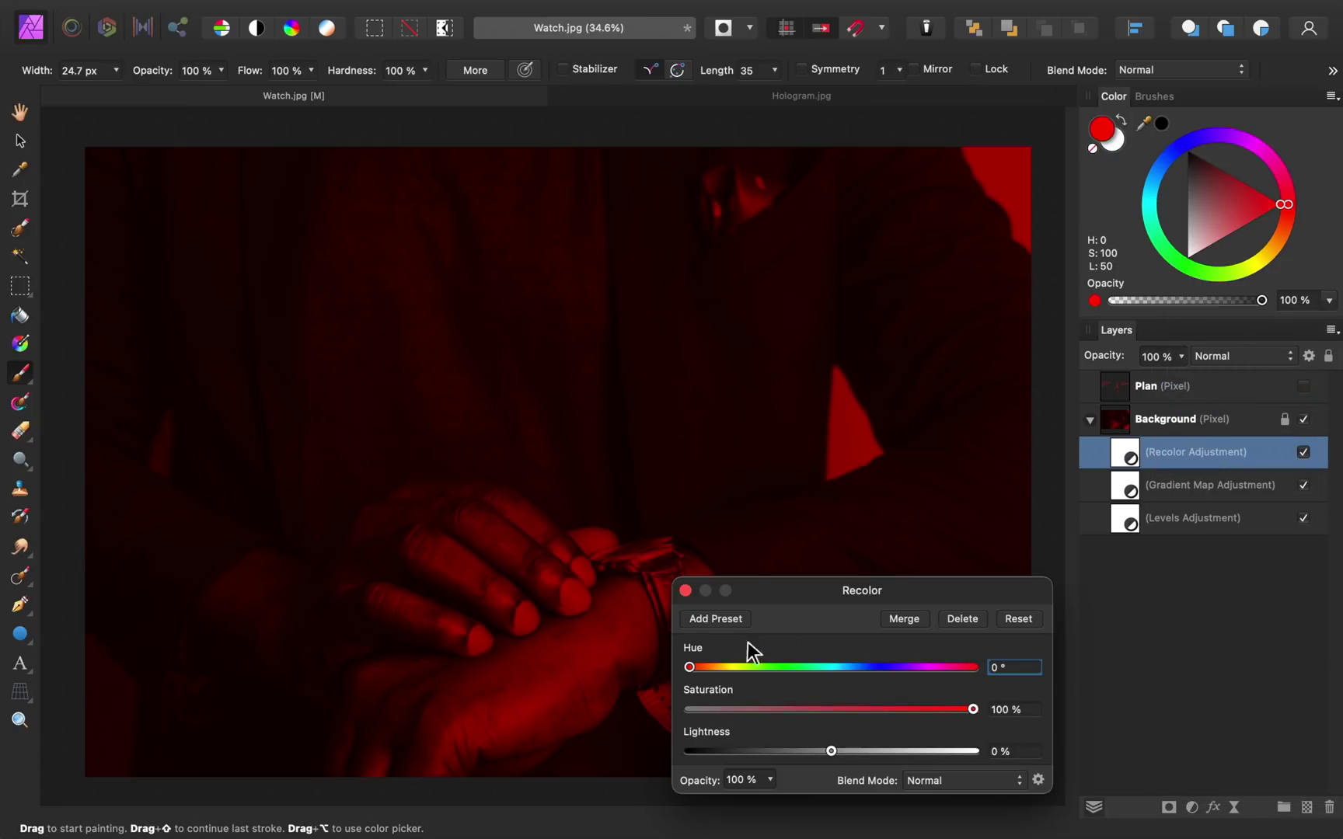
drag(695, 669, 710, 668)
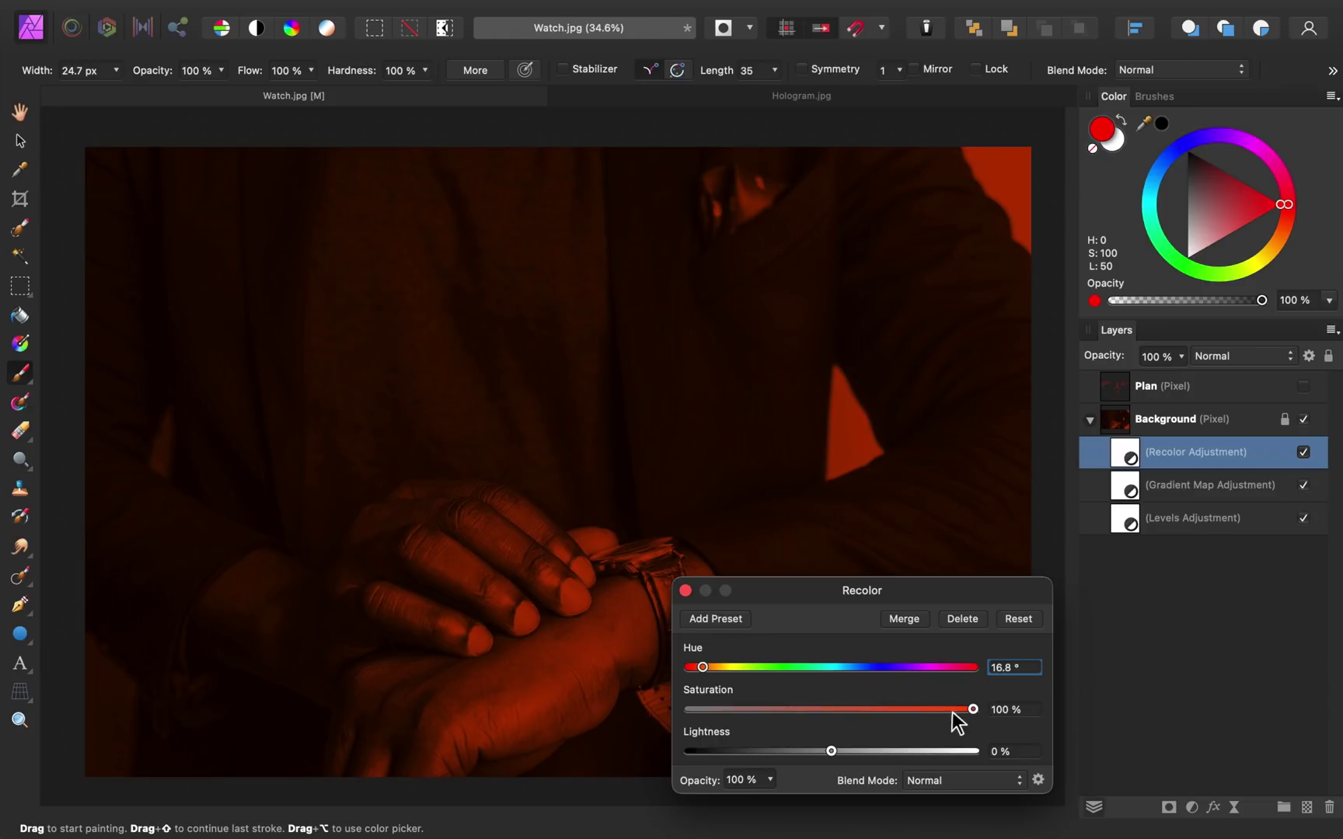
drag(969, 707, 904, 712)
drag(830, 752, 920, 752)
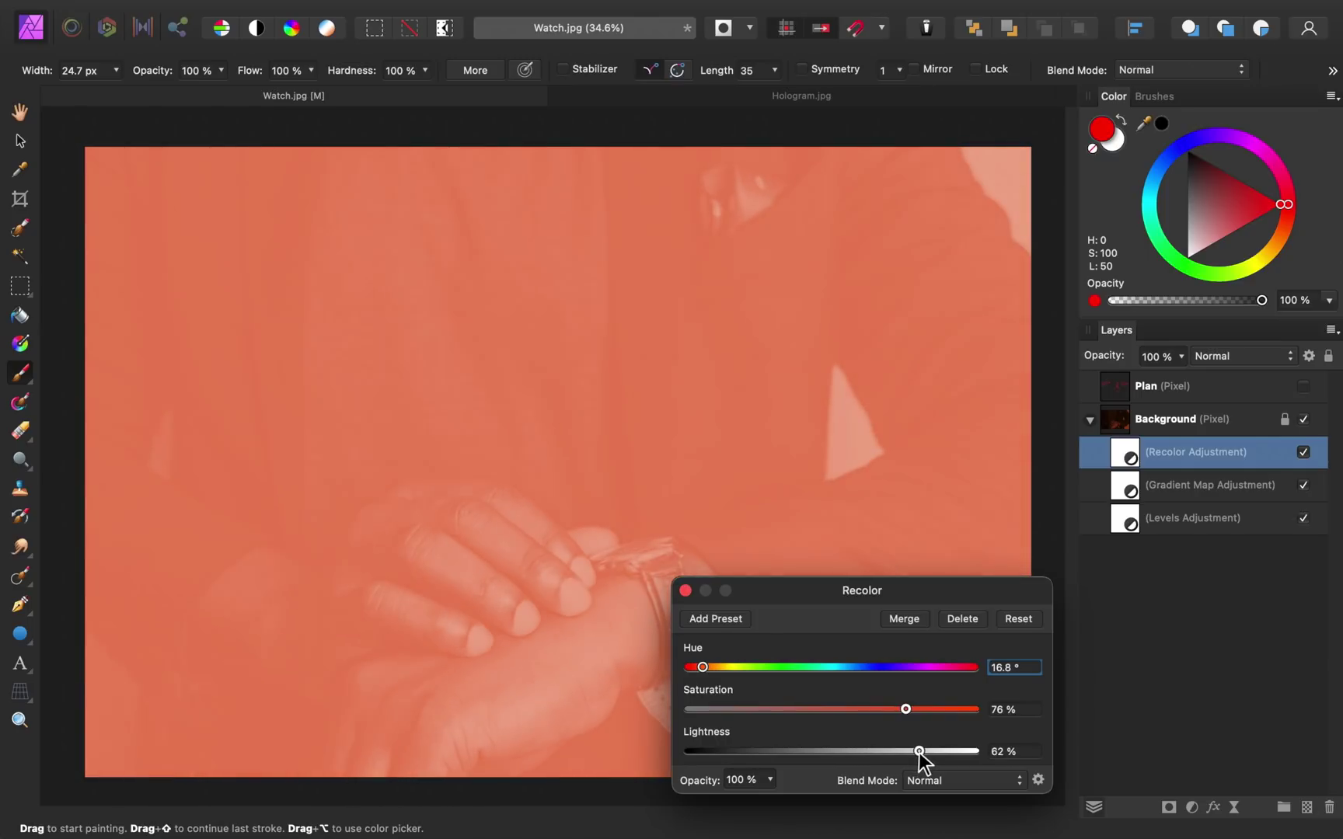
click(685, 590)
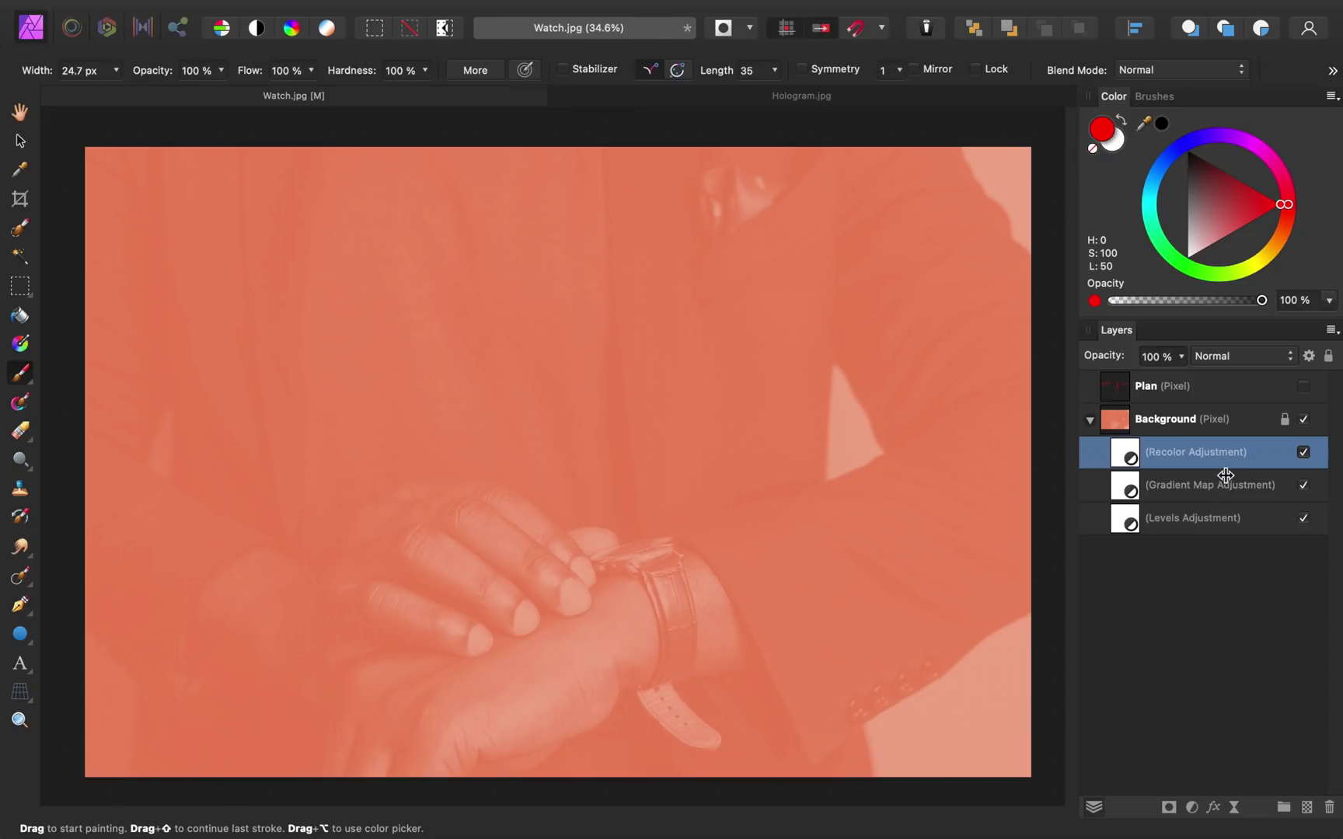
Step: Move the Recolor adjustment's underlying composition shadow node to In 24%, Out 0%, and compare the photo with the adjustment off and on
click(1310, 354)
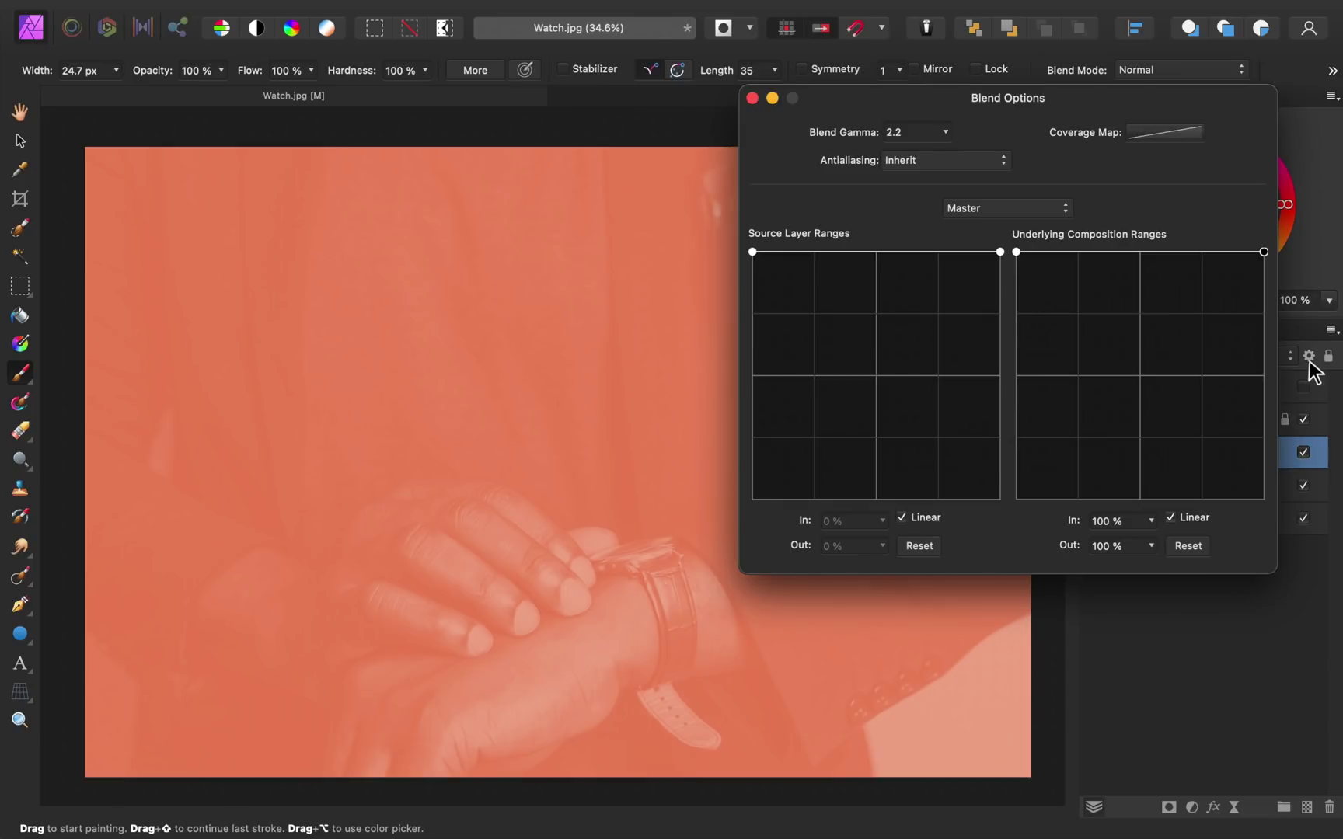
click(1016, 252)
drag(1011, 284, 1076, 512)
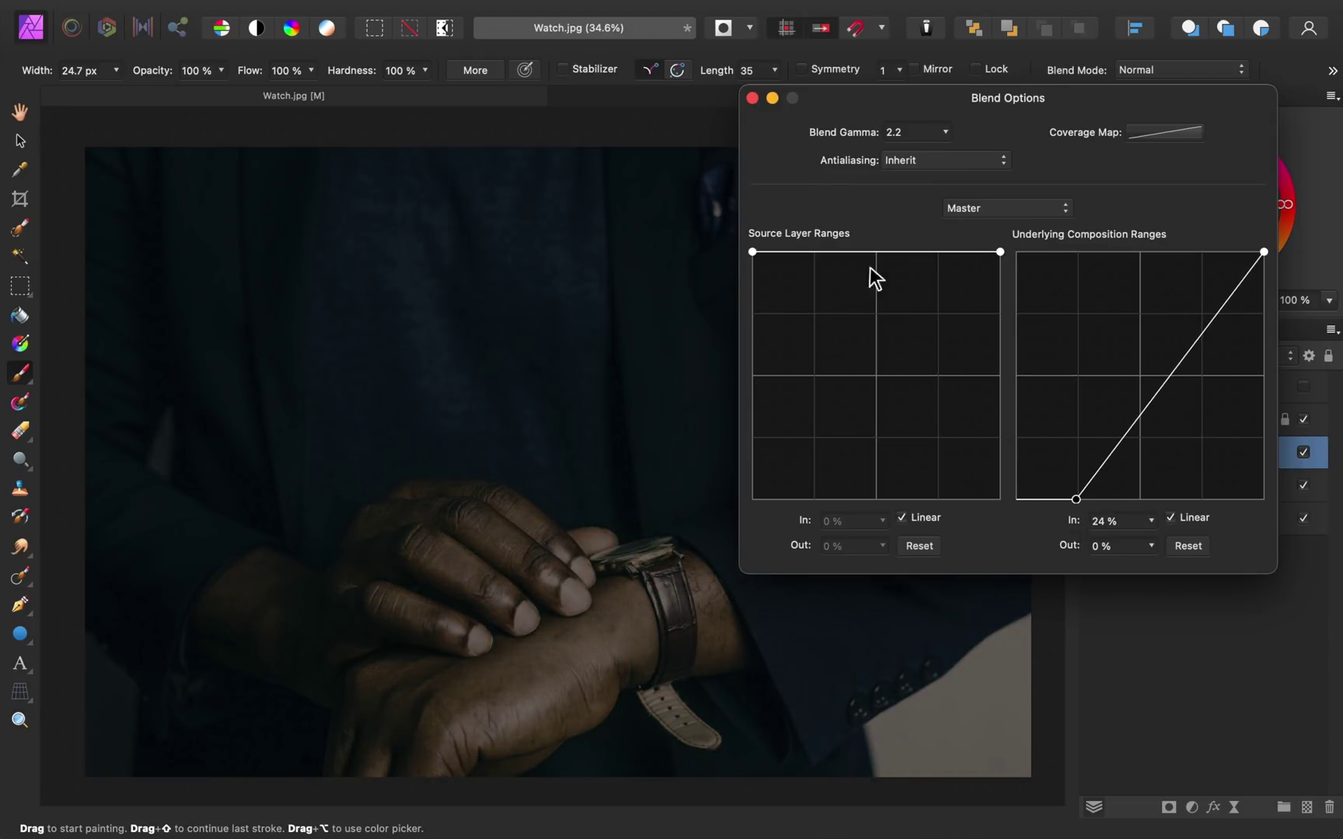
click(752, 98)
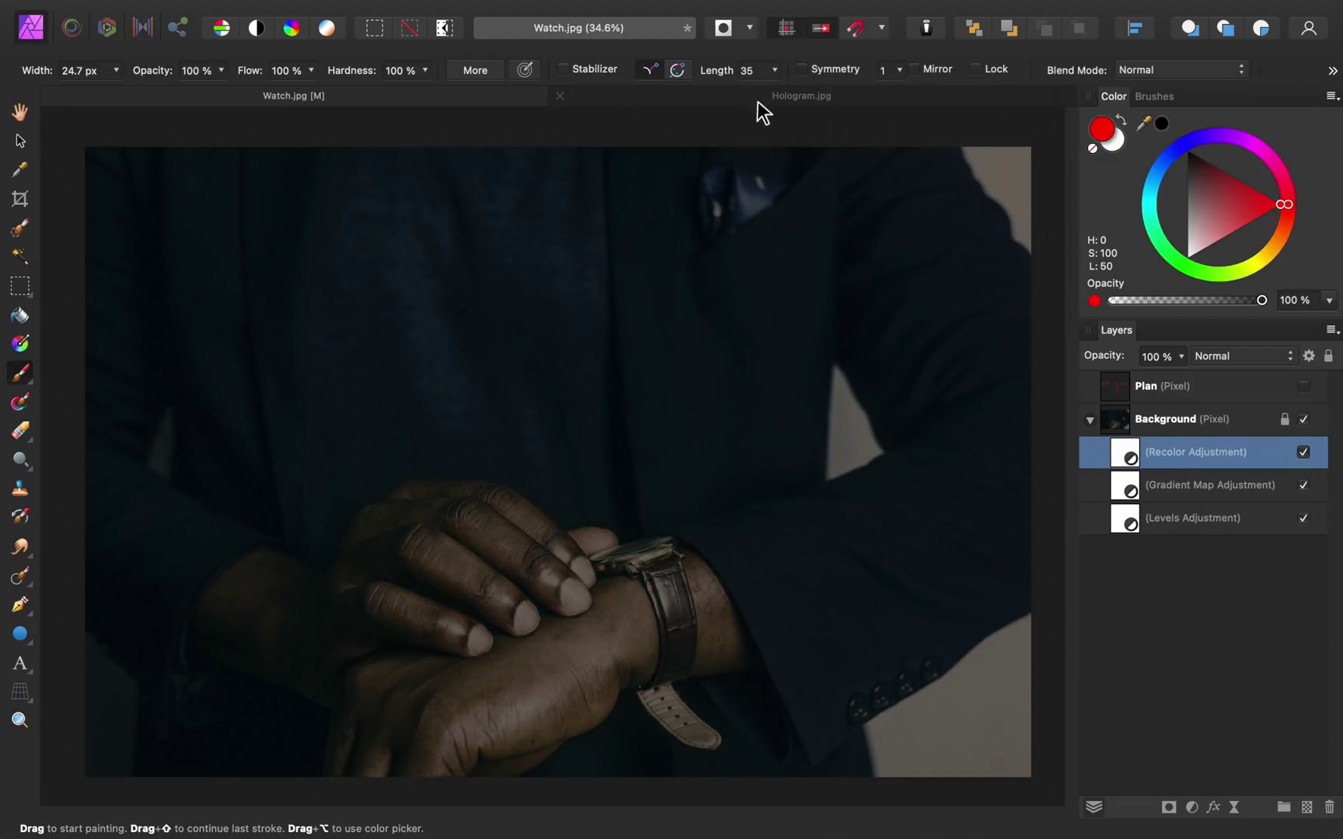
click(1304, 456)
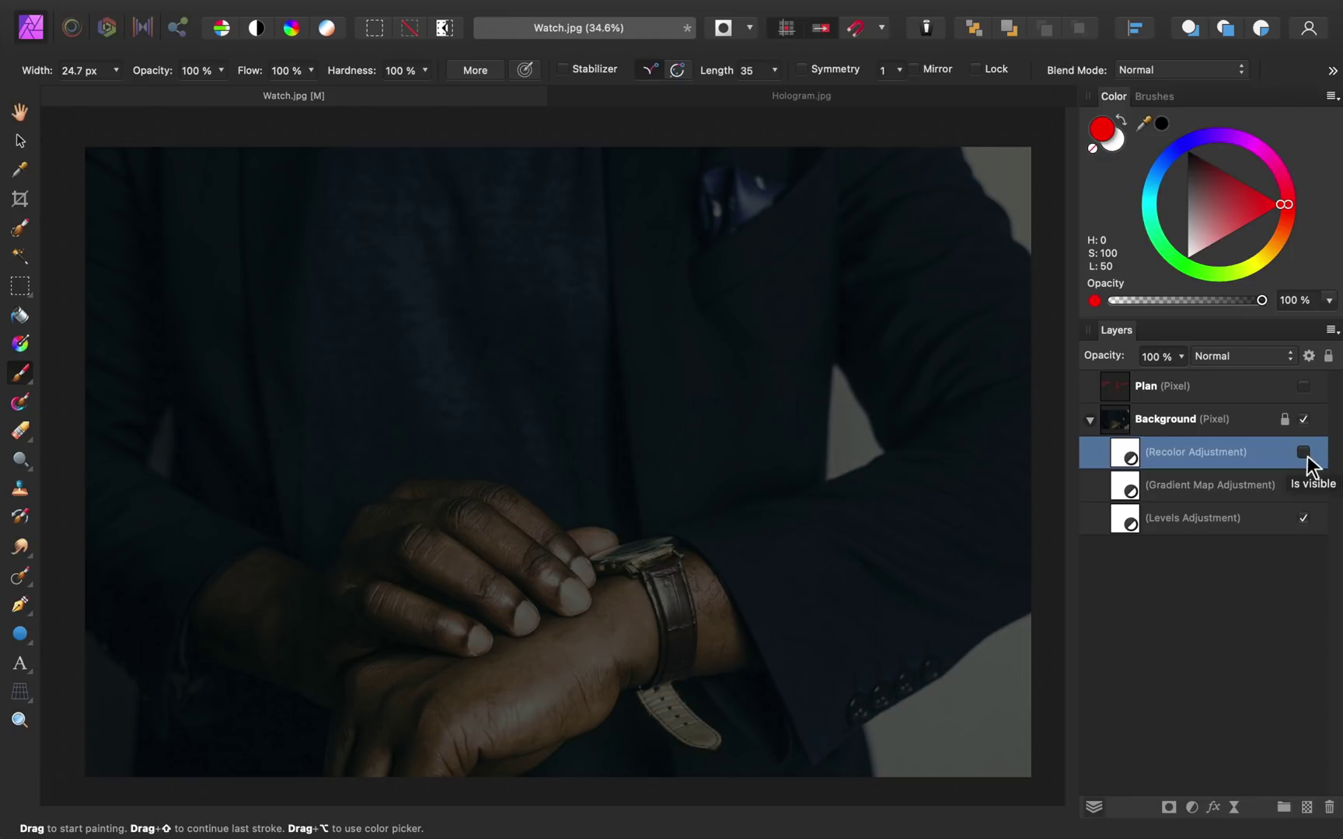
click(1304, 453)
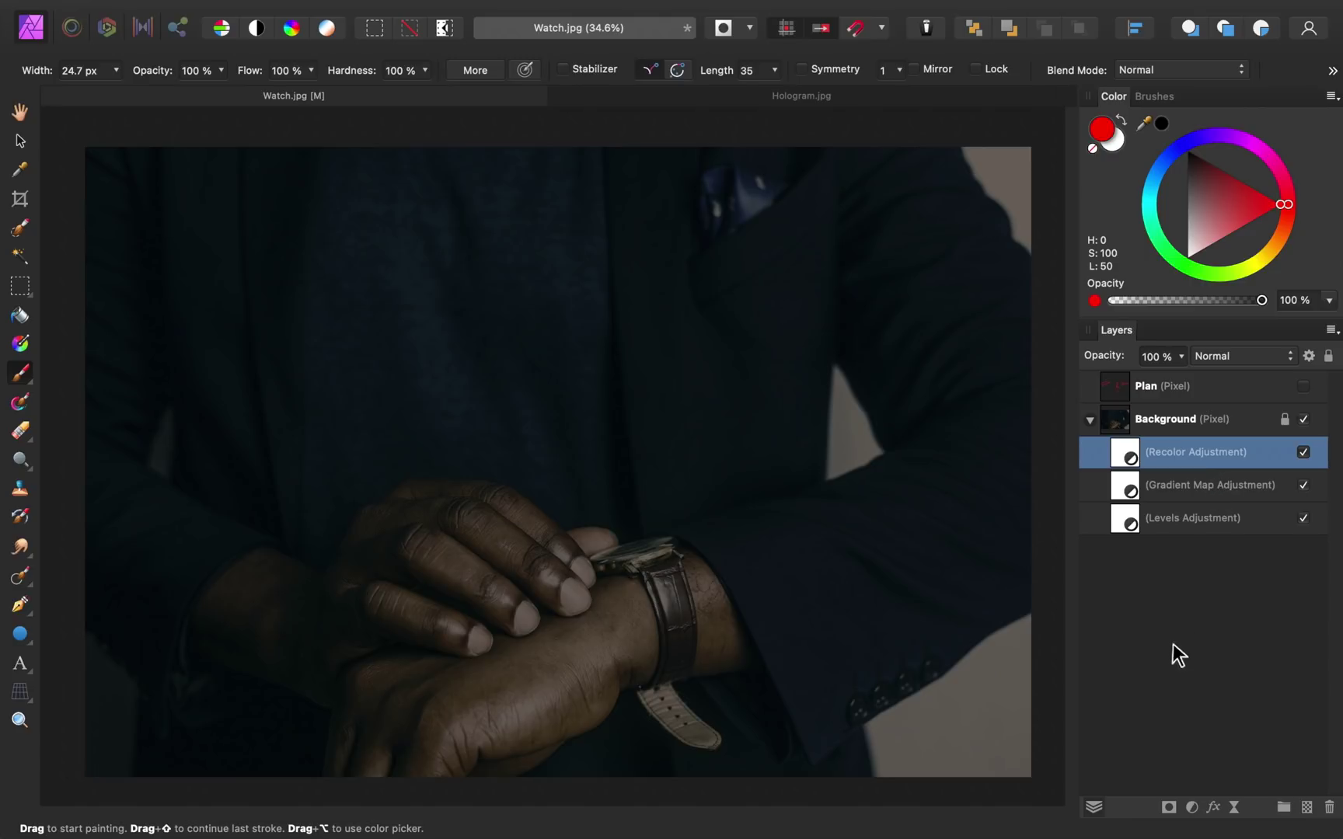
Step: Add a Curves adjustment above the Recolor adjustment and lower its red curve to about X 0.272, Y 0.196
click(1192, 807)
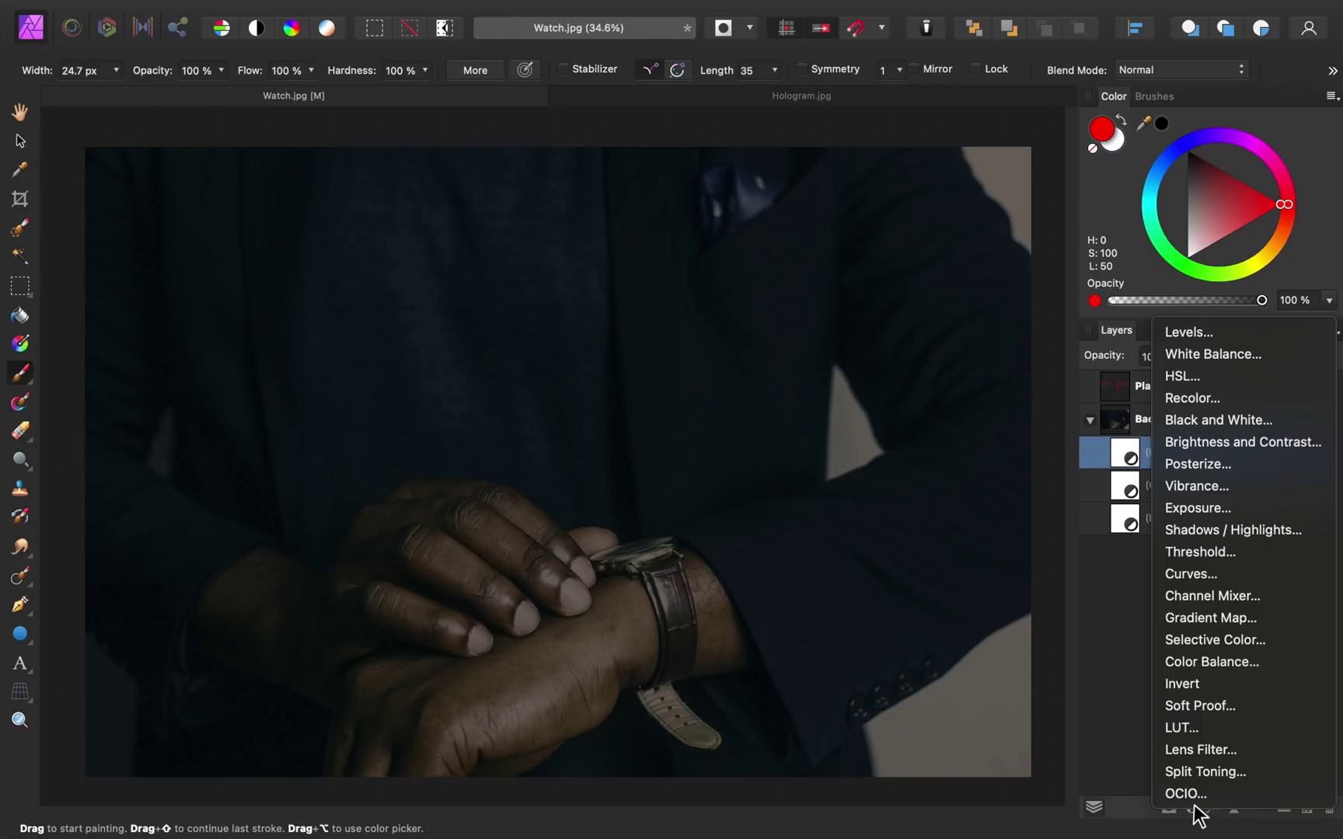
click(1218, 575)
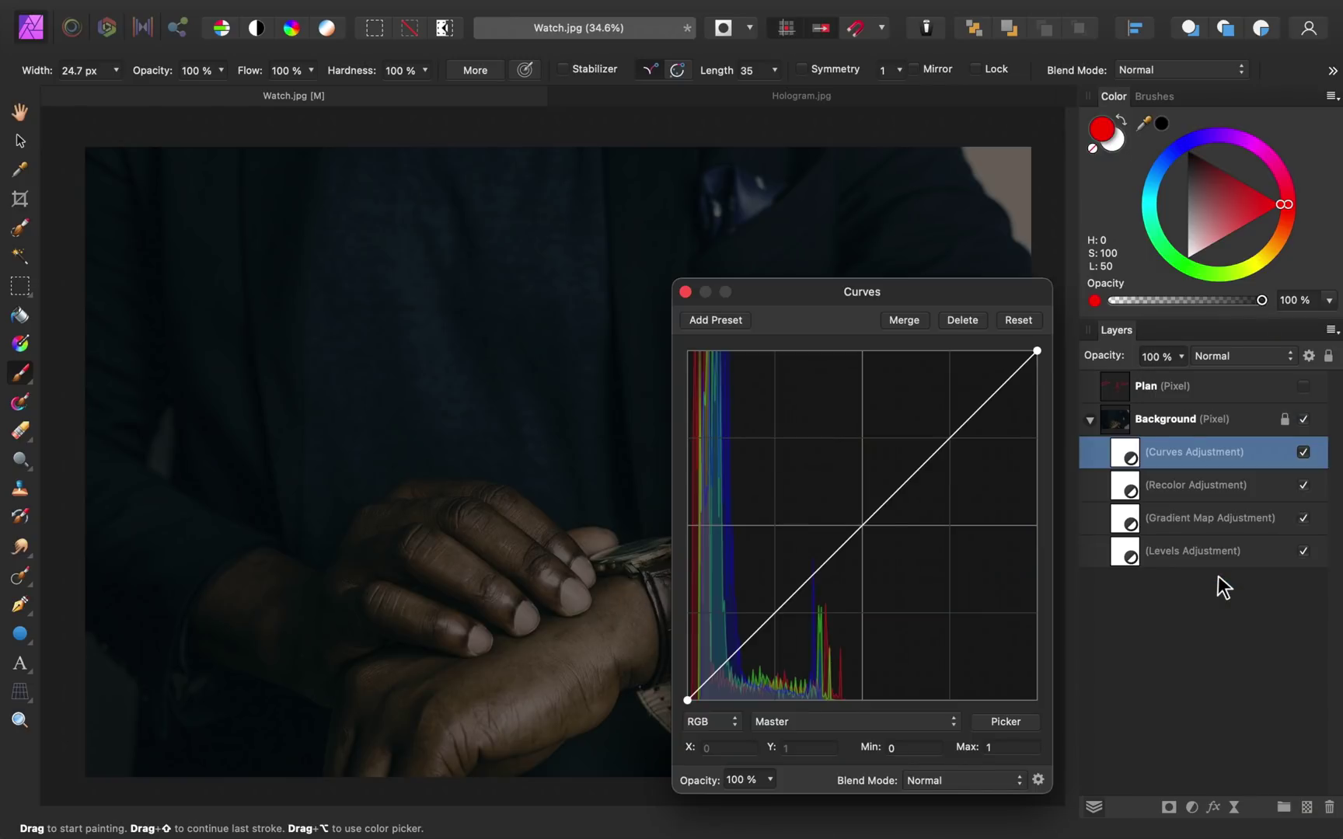
click(838, 722)
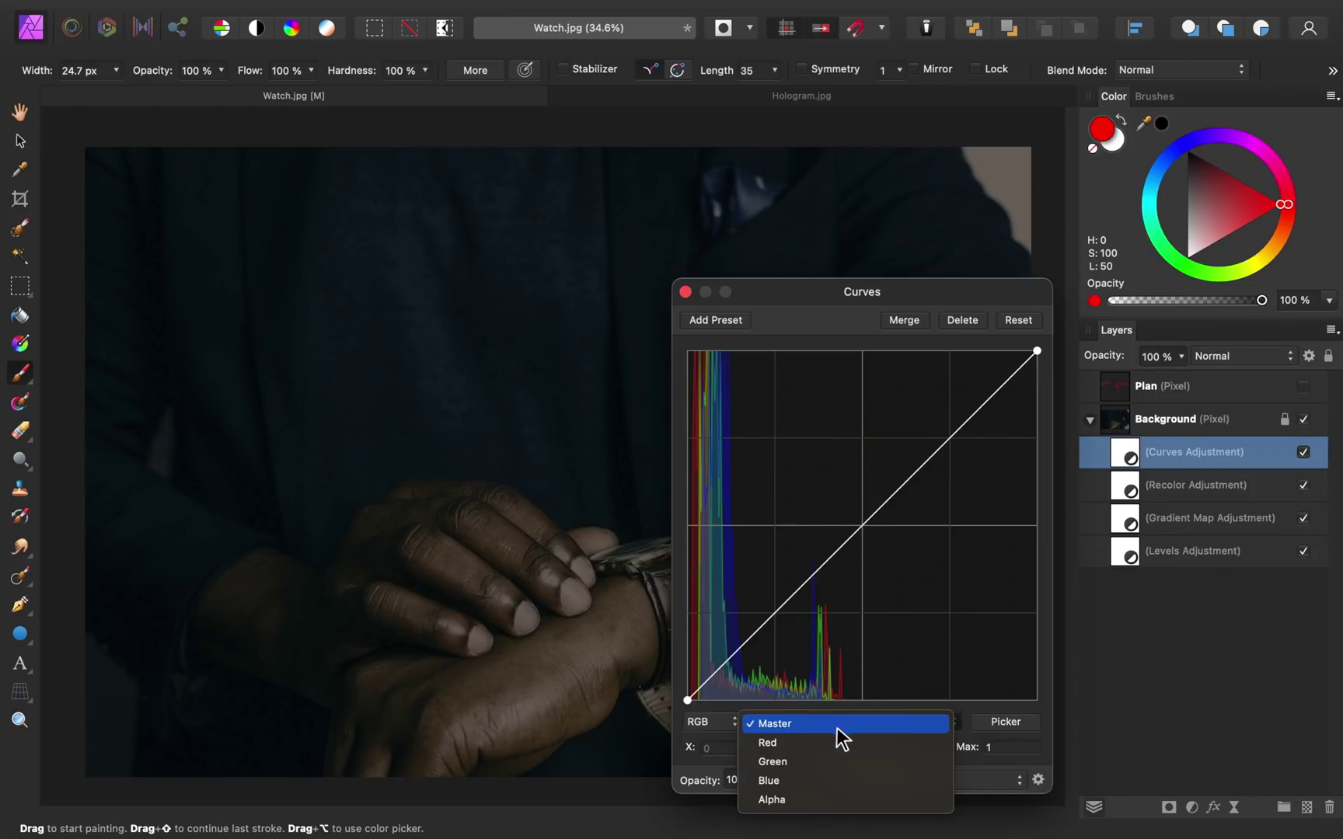
click(839, 740)
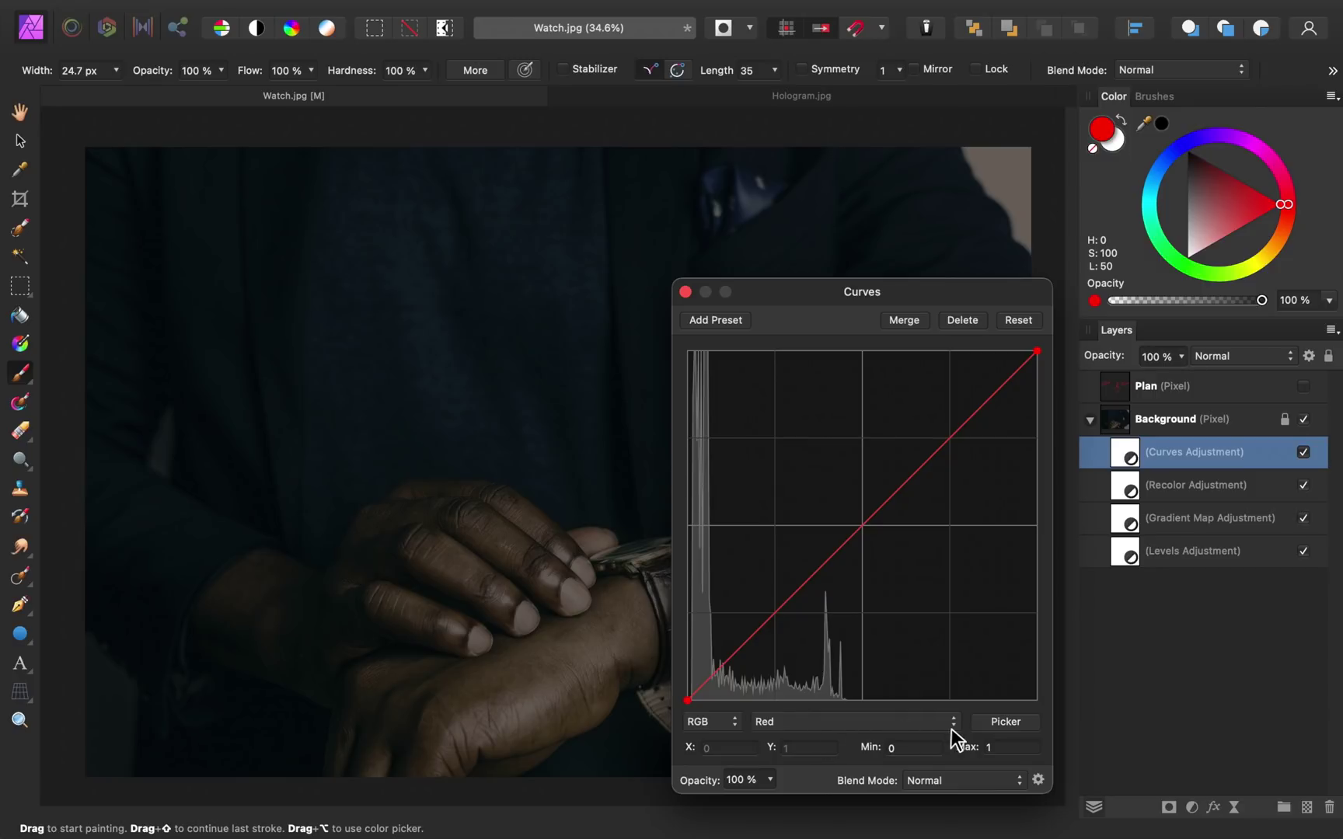
drag(769, 617, 783, 632)
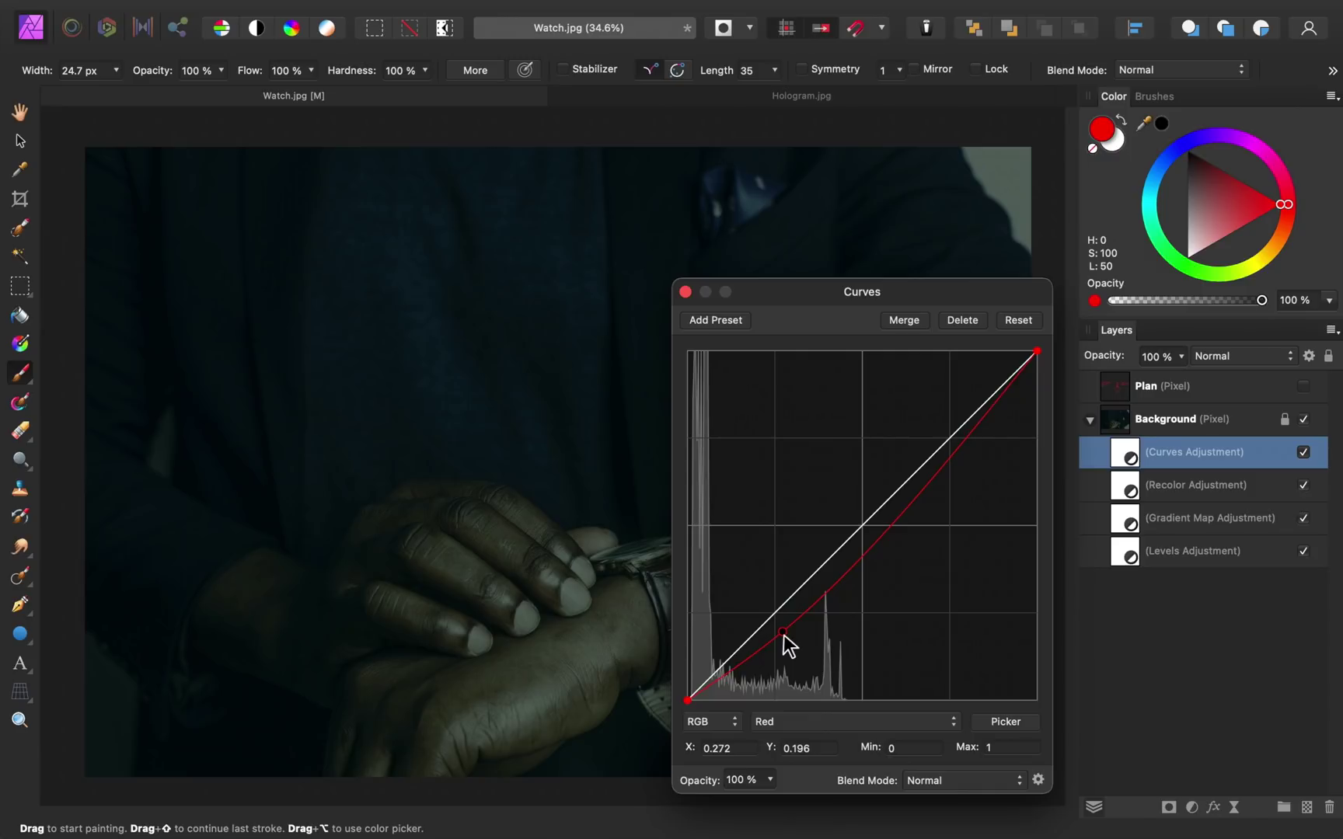
Step: Raise the green curve of the Curves adjustment to about X 0.211, Y 0.257
click(793, 721)
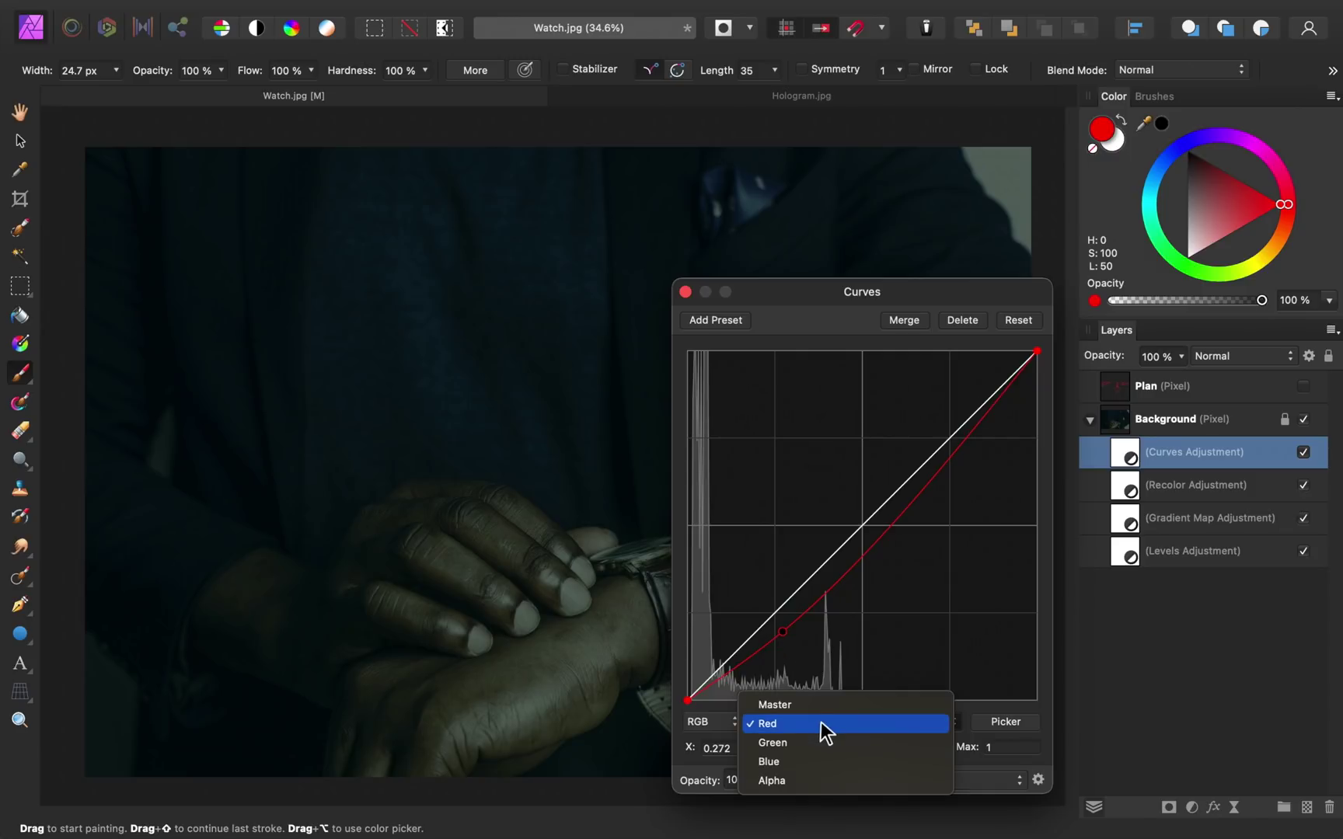
click(819, 742)
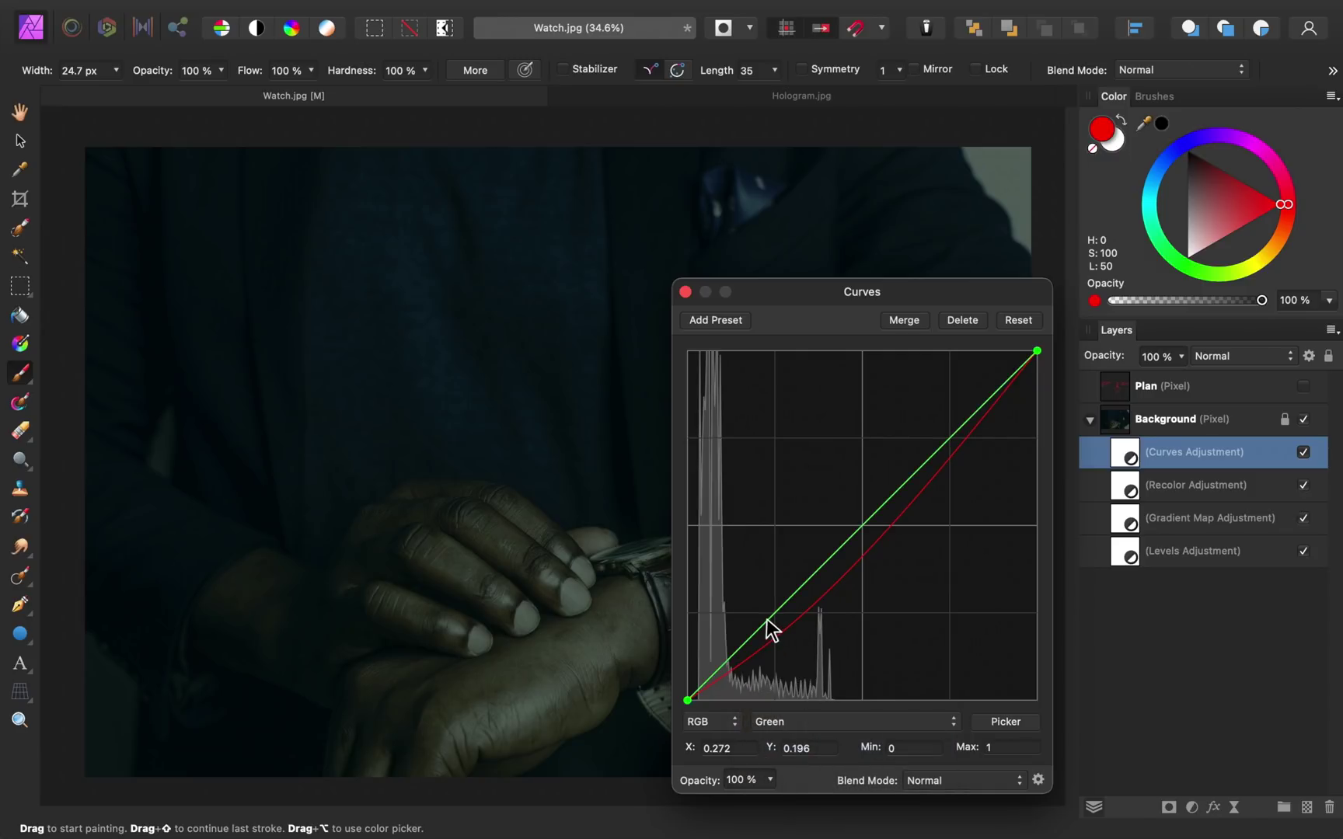
drag(762, 617, 760, 614)
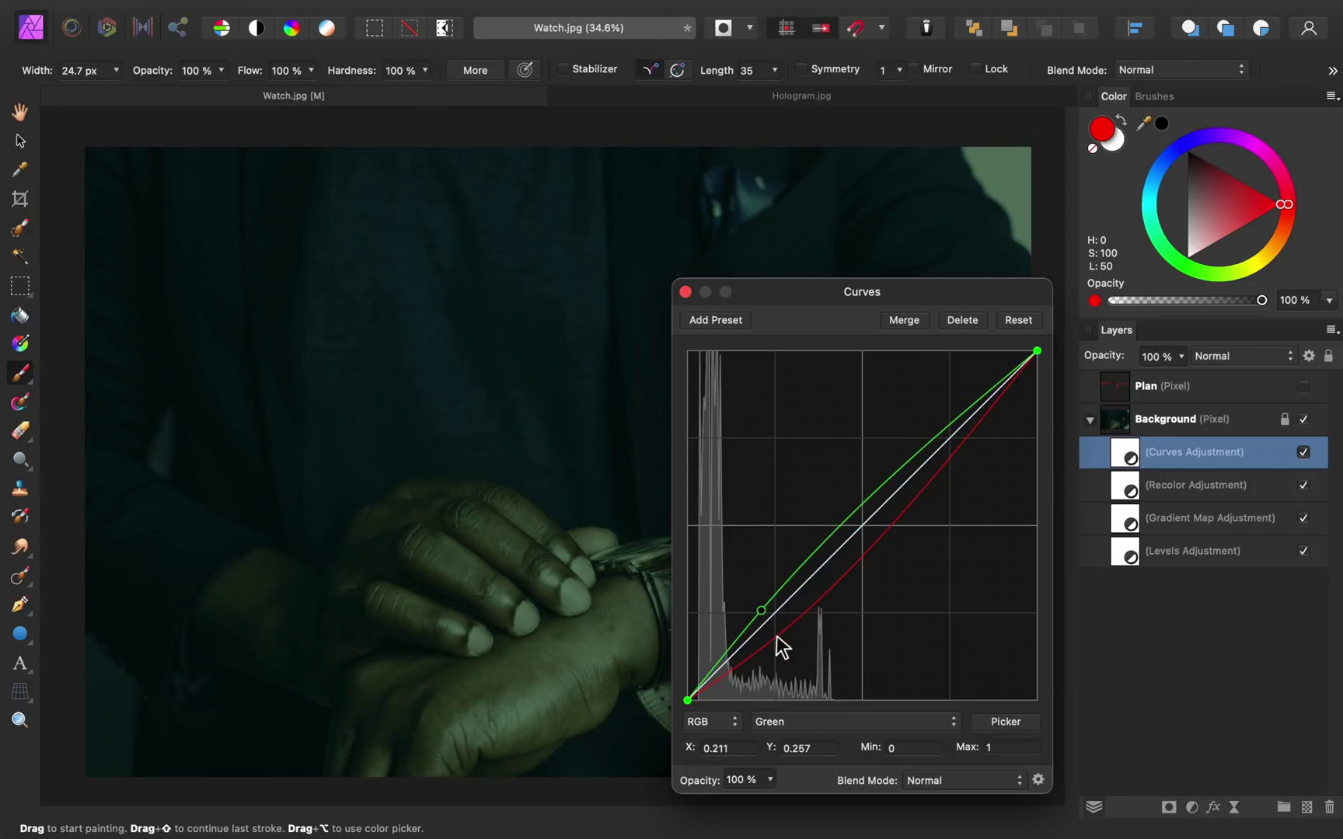
Step: Lower the master curve to about X 0.536, Y 0.459 and reduce the Curves adjustment's opacity to 49%
click(819, 719)
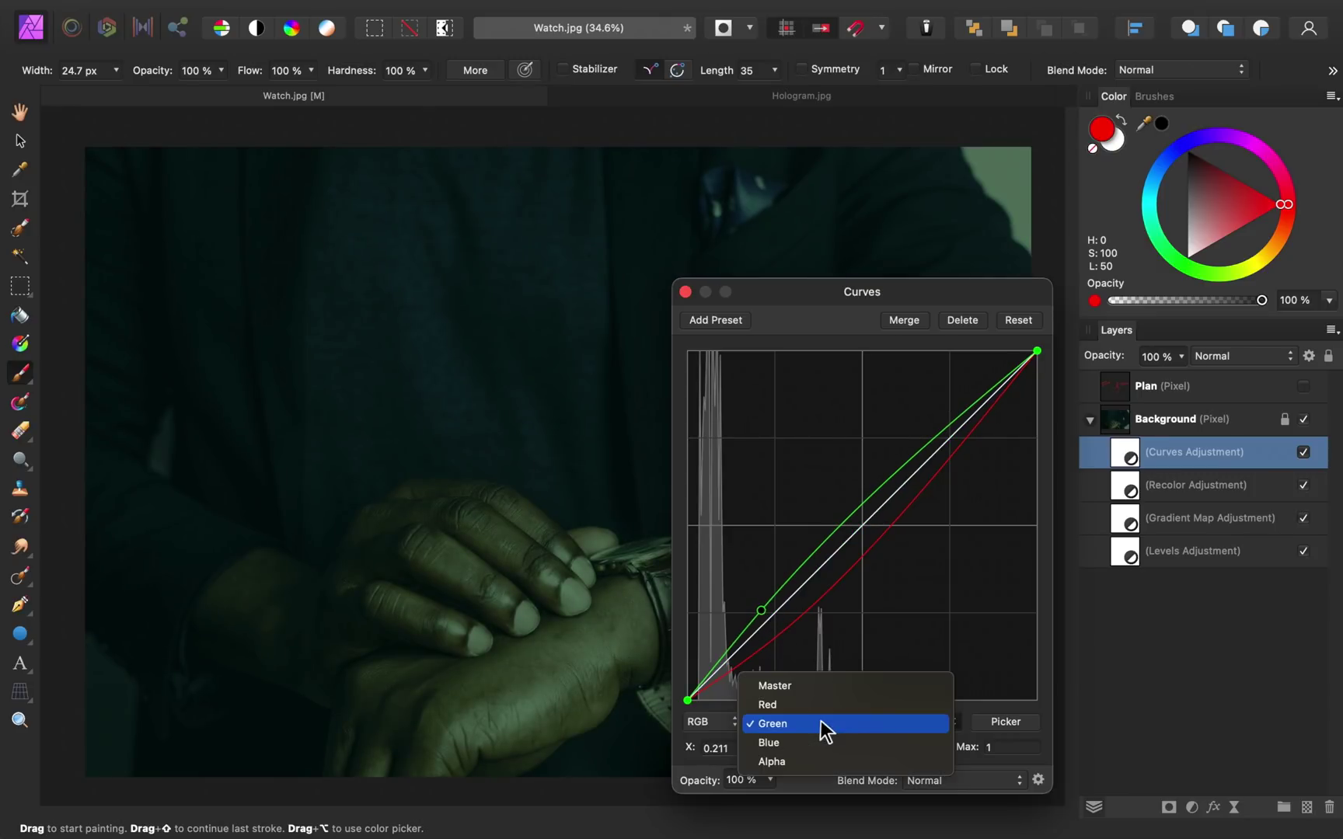
click(826, 687)
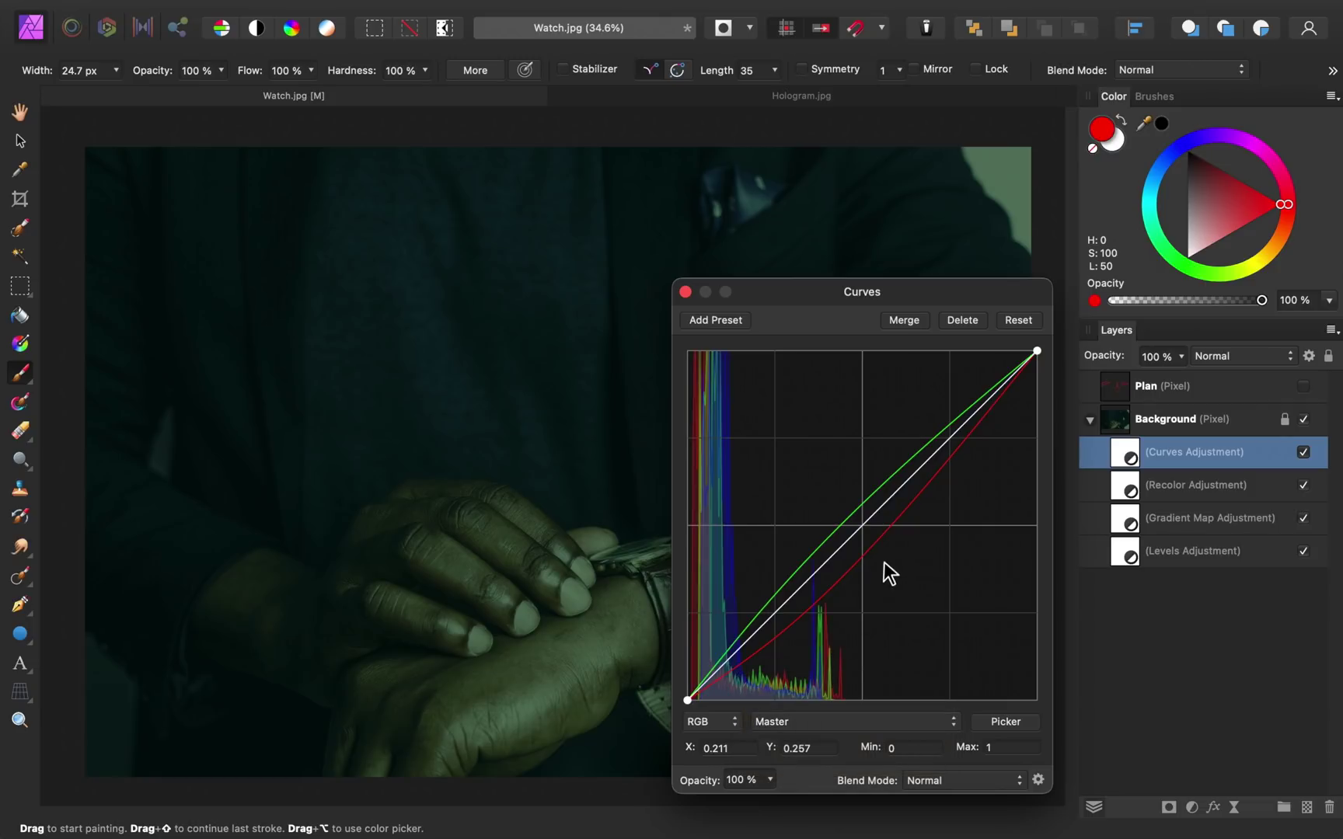
click(865, 521)
drag(872, 532, 874, 578)
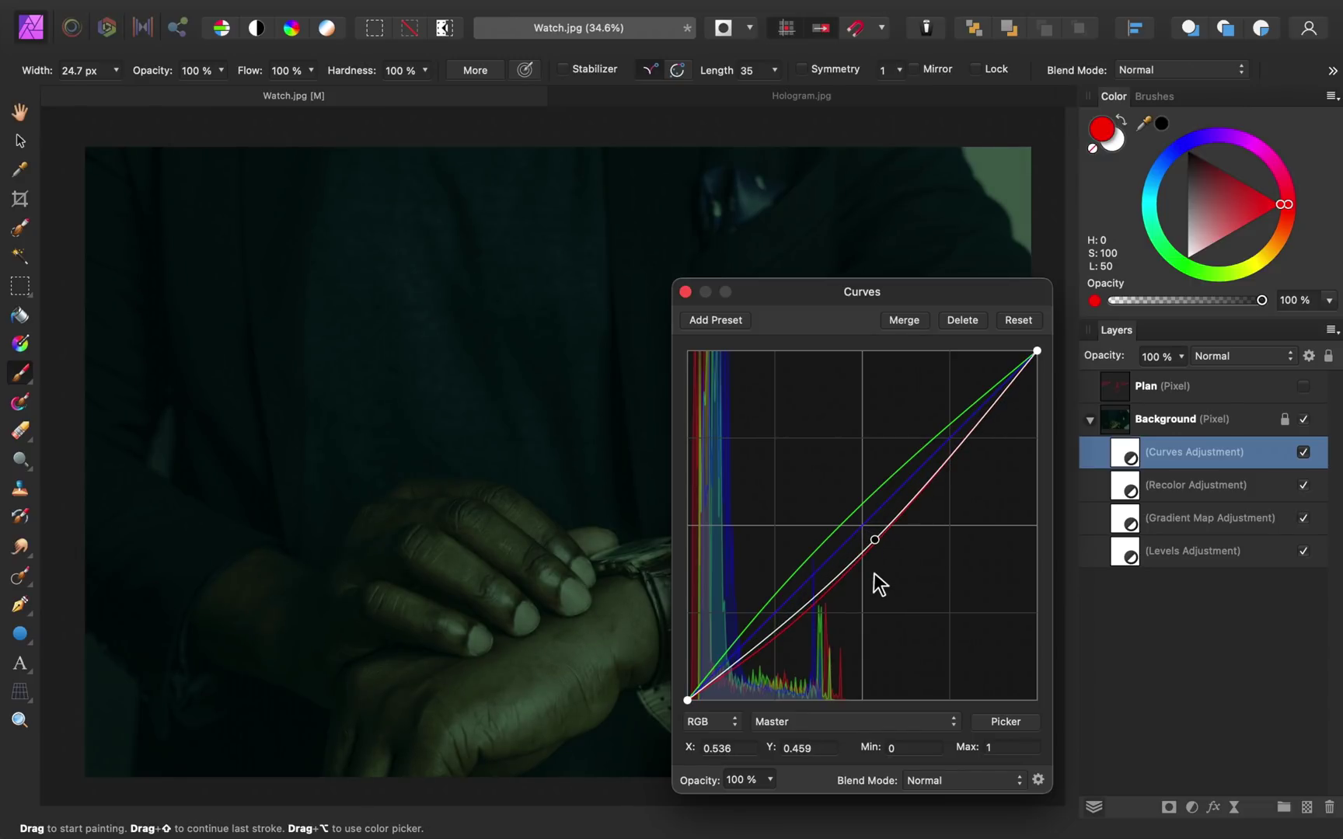
click(686, 292)
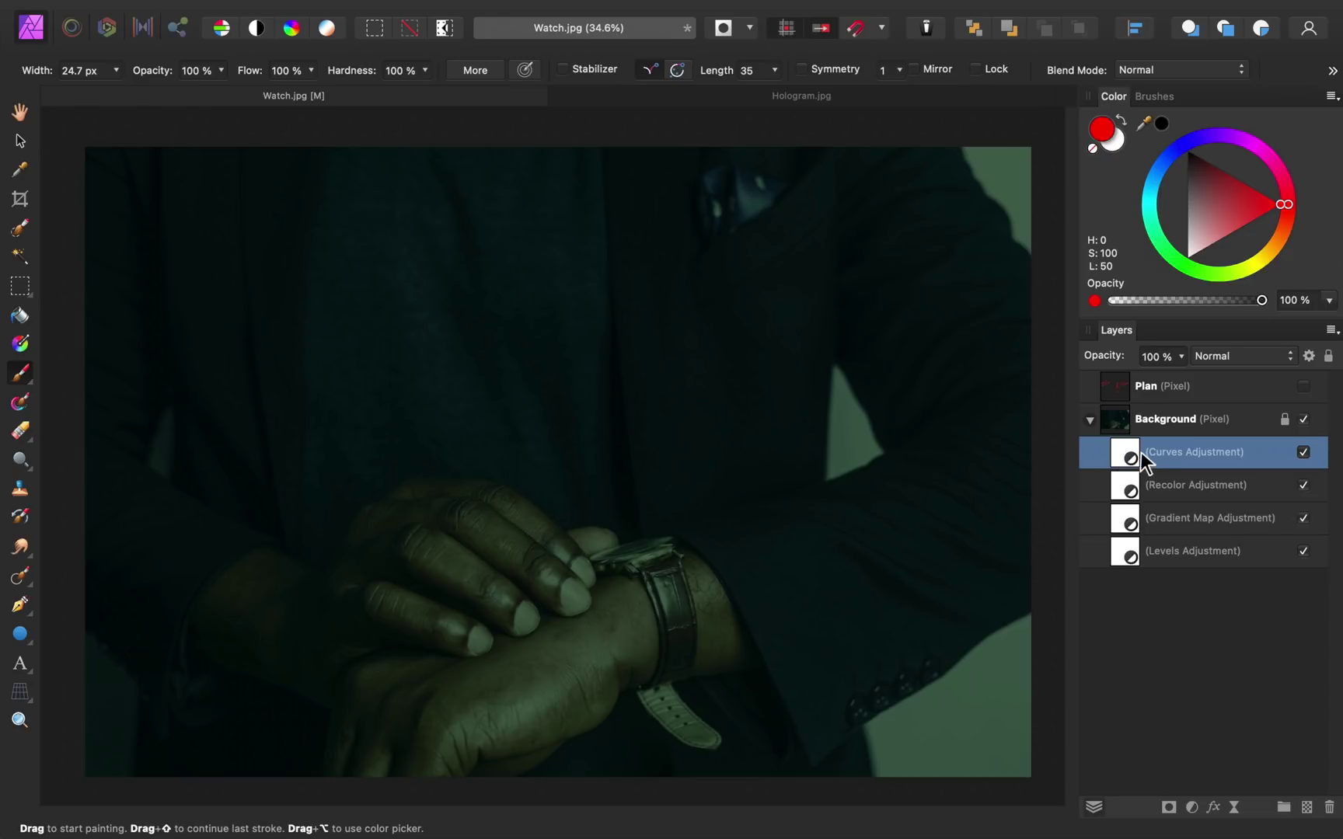
drag(1110, 356, 1051, 355)
Step: Copy the train station photo from Hologram.jpg and paste it into Watch.jpg as a layer above the watch photo
click(842, 98)
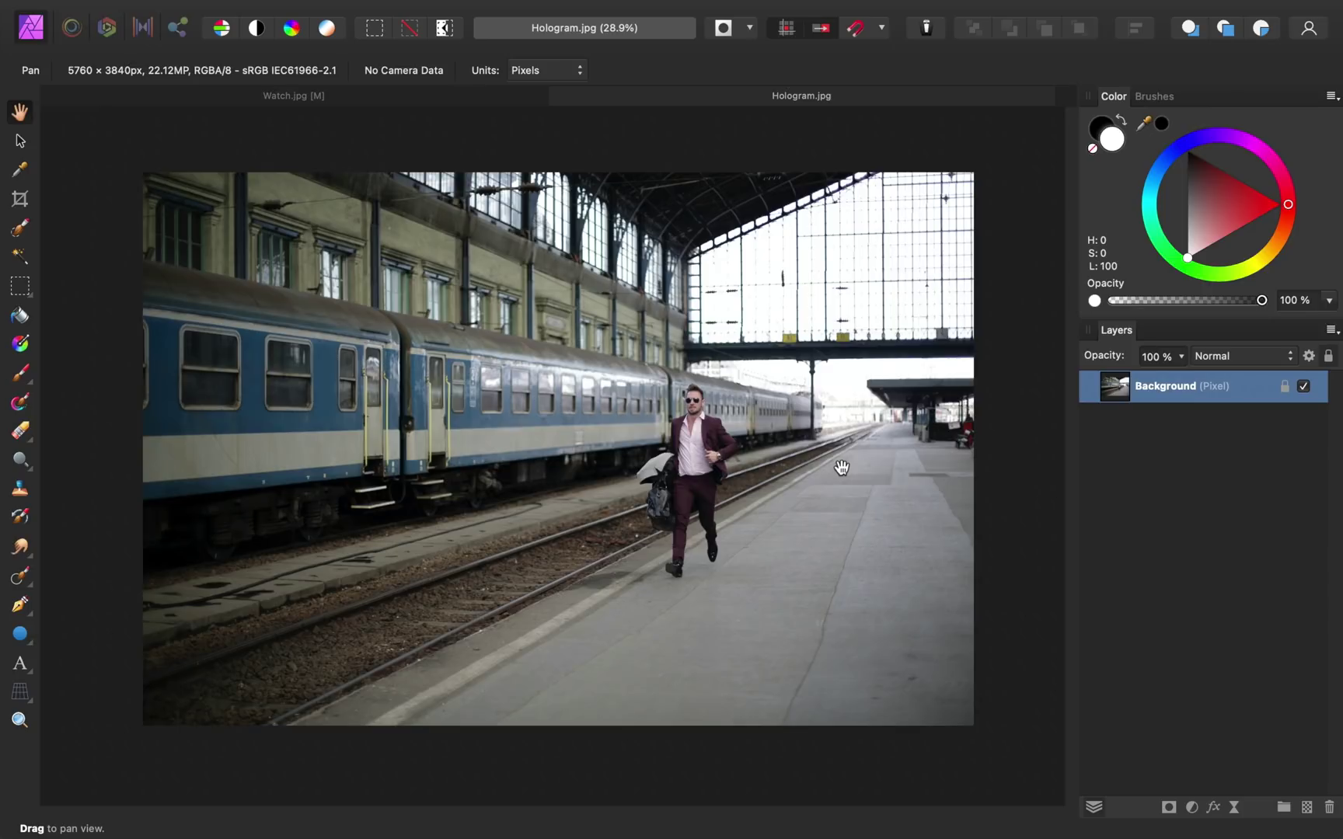
key(super+c)
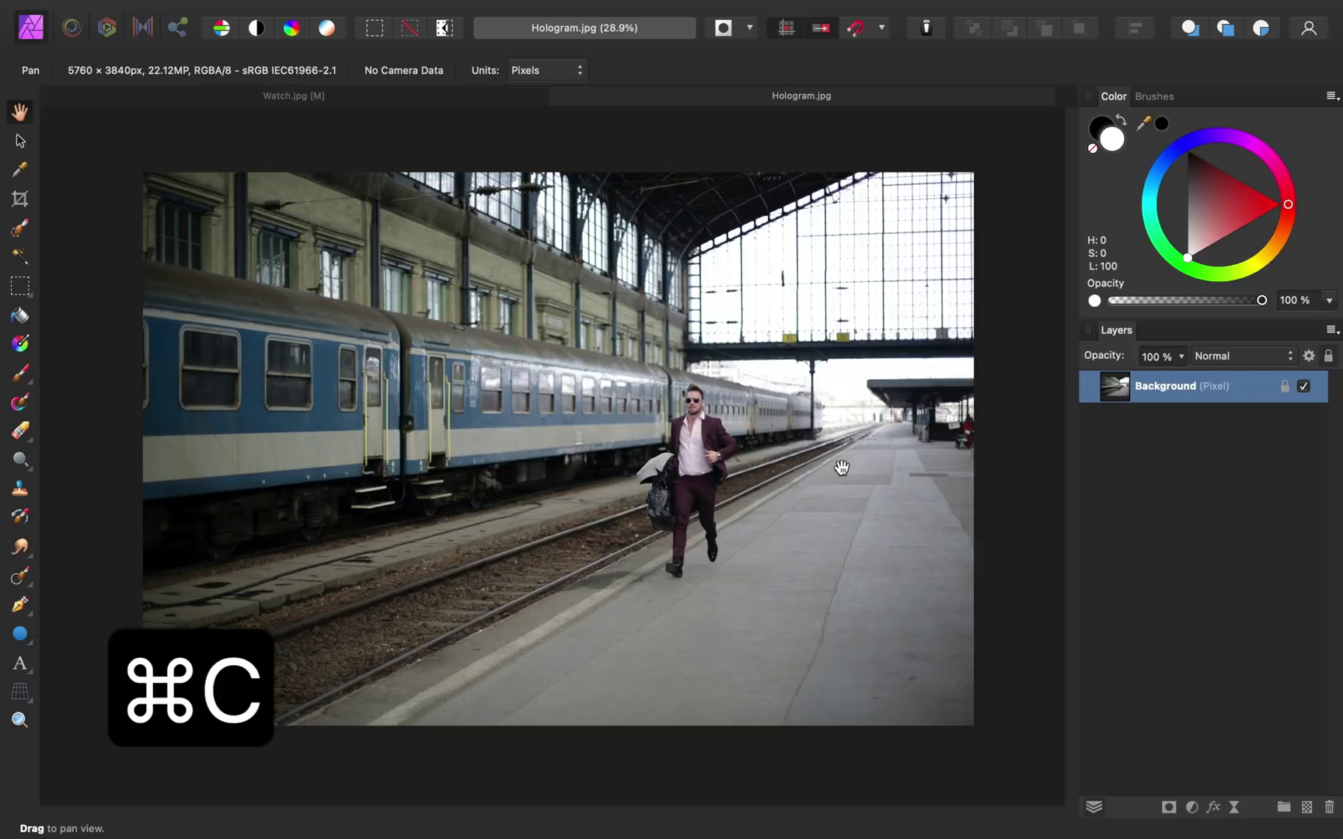
click(495, 91)
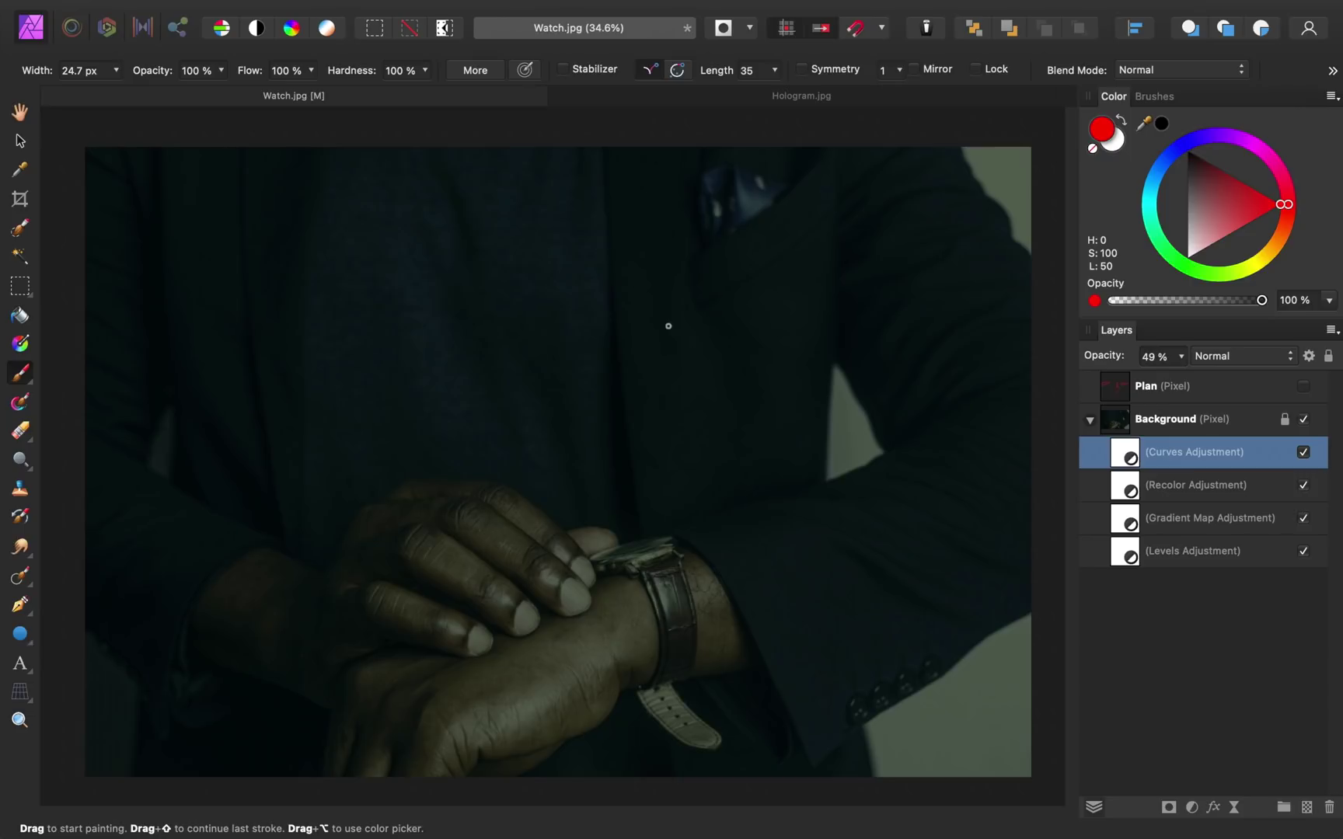
key(super+v)
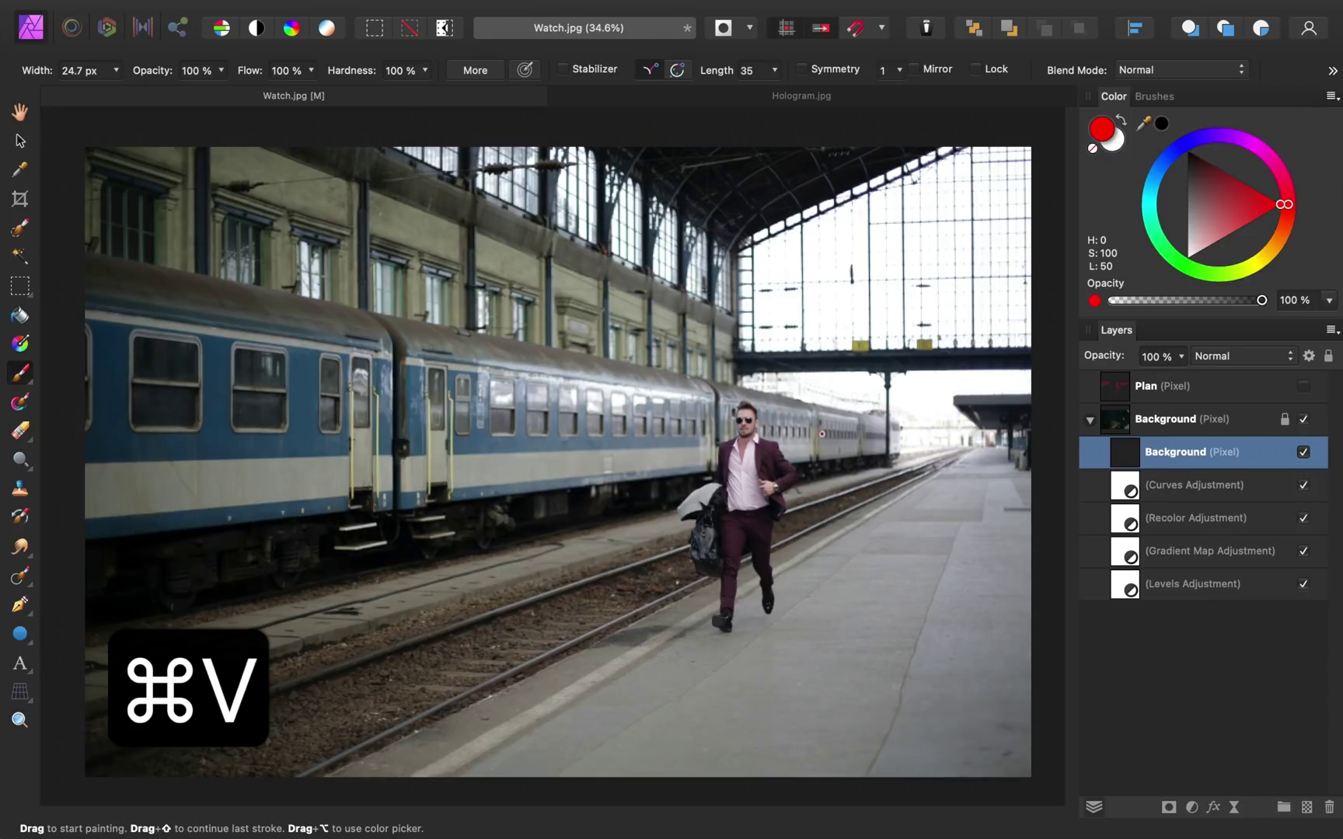
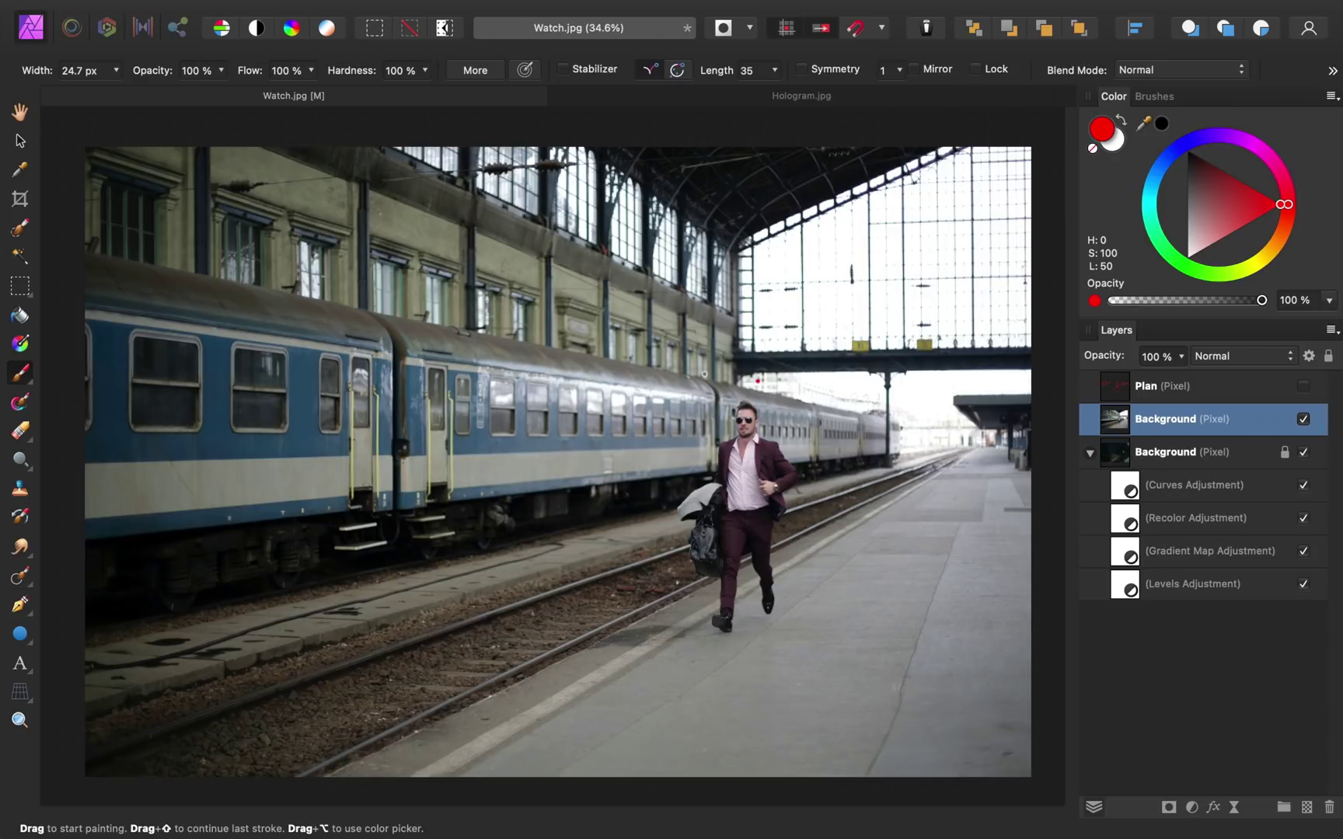
Step: Scale down the pasted train station photo proportionally and move it near the centre of the watch photo
click(21, 143)
drag(84, 146, 308, 294)
drag(819, 518, 722, 431)
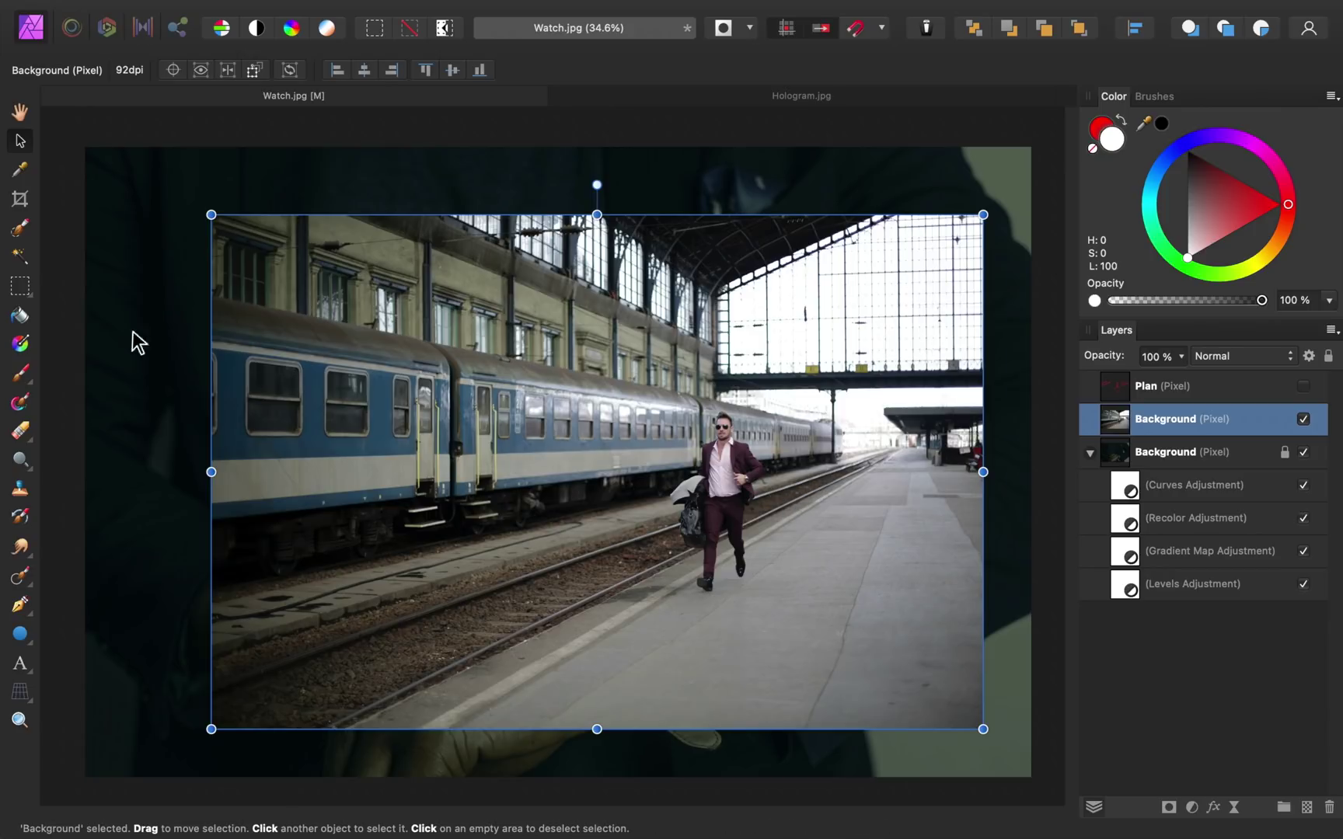
Step: Select the running man and his bag with a 46 px selection brush, subtracting the stray train areas beside his arm and head
click(22, 228)
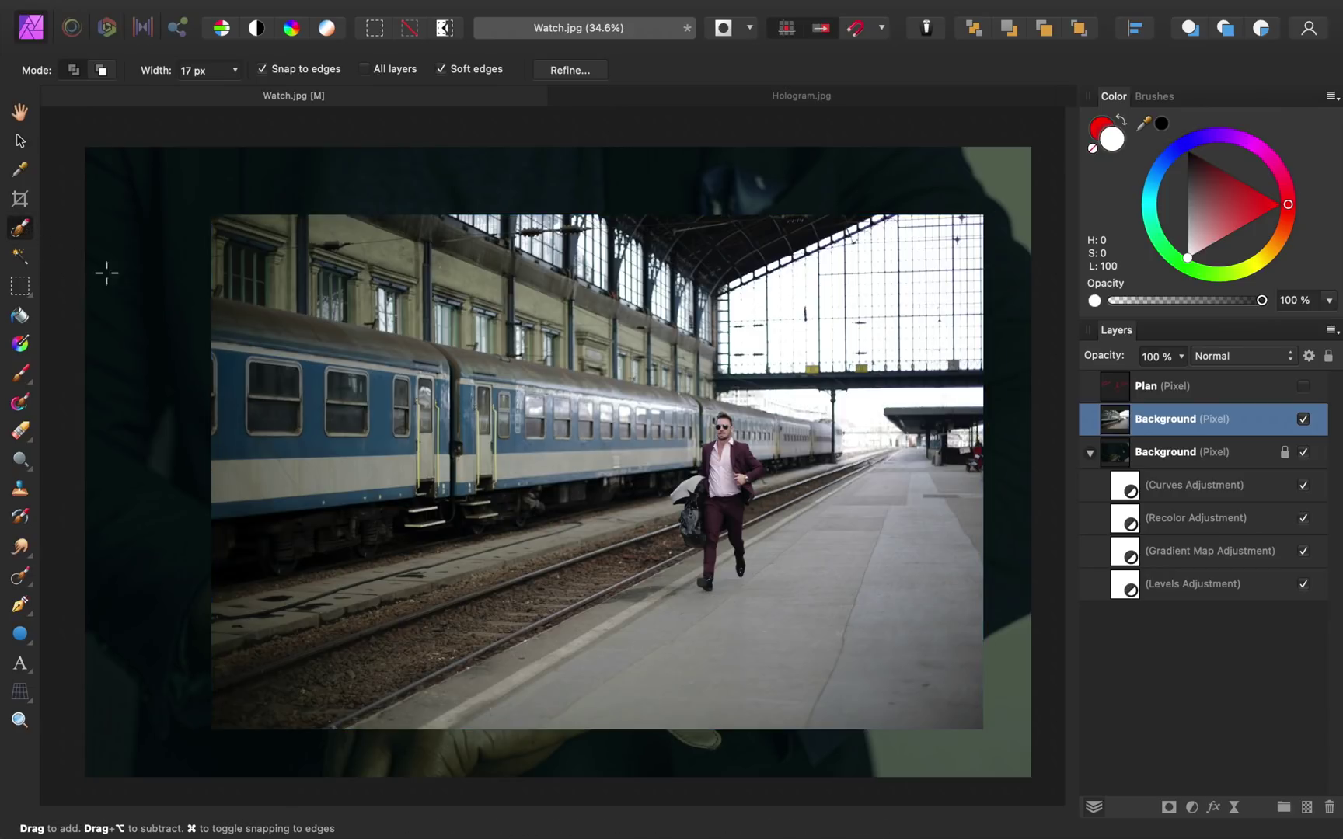
scroll(732, 476, up, 10)
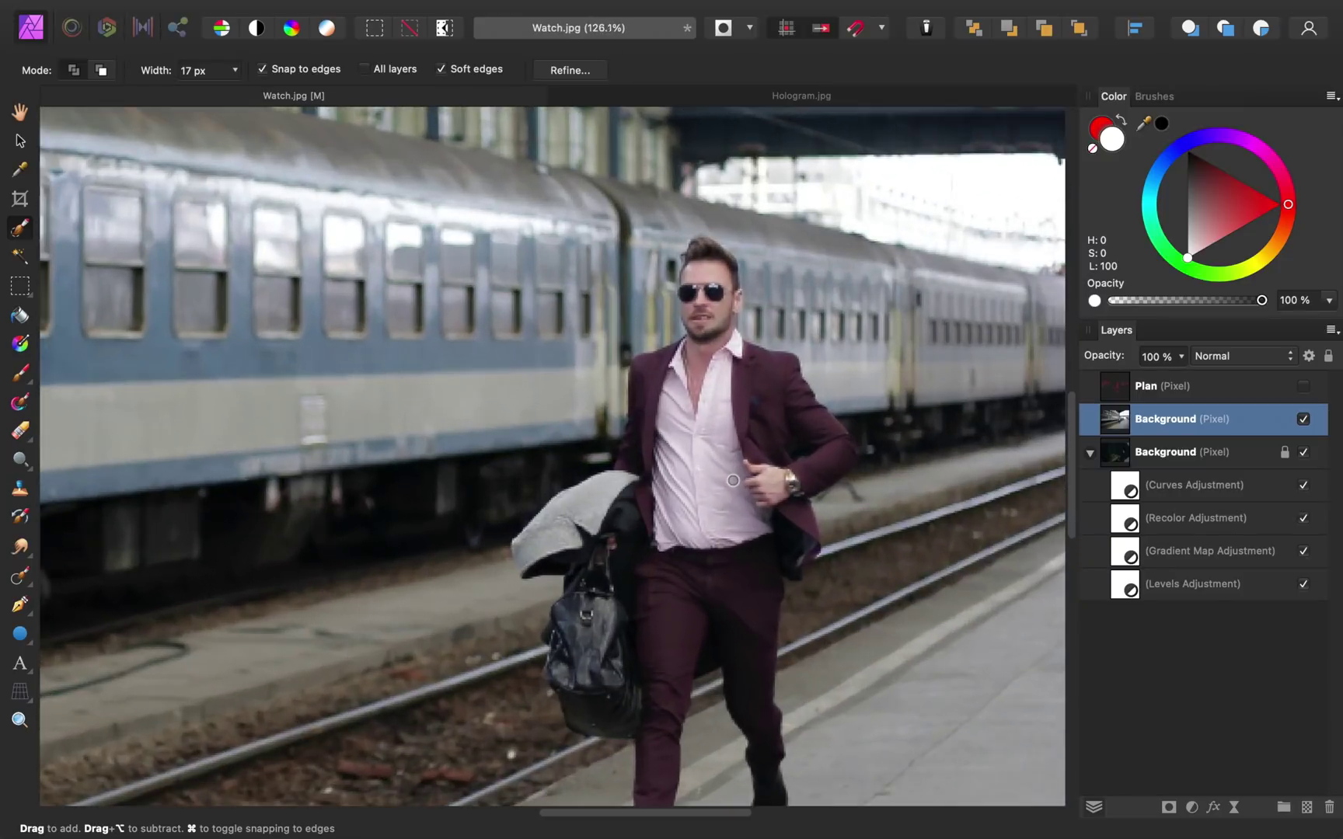
scroll(732, 476, down, 1)
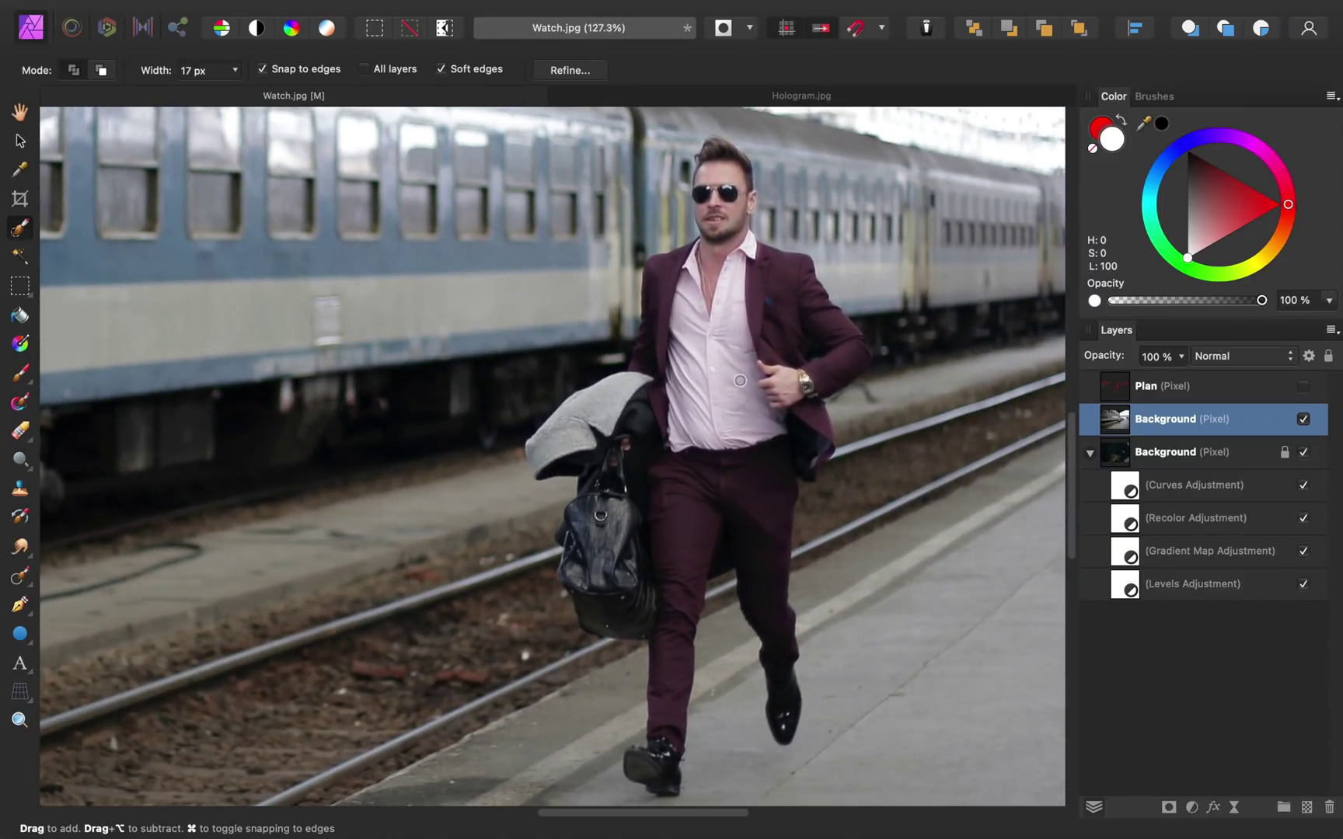
key(bracketright)
key(bracketright)
key(bracketright)
key(bracketright)
key(bracketright)
key(bracketright)
key(bracketright)
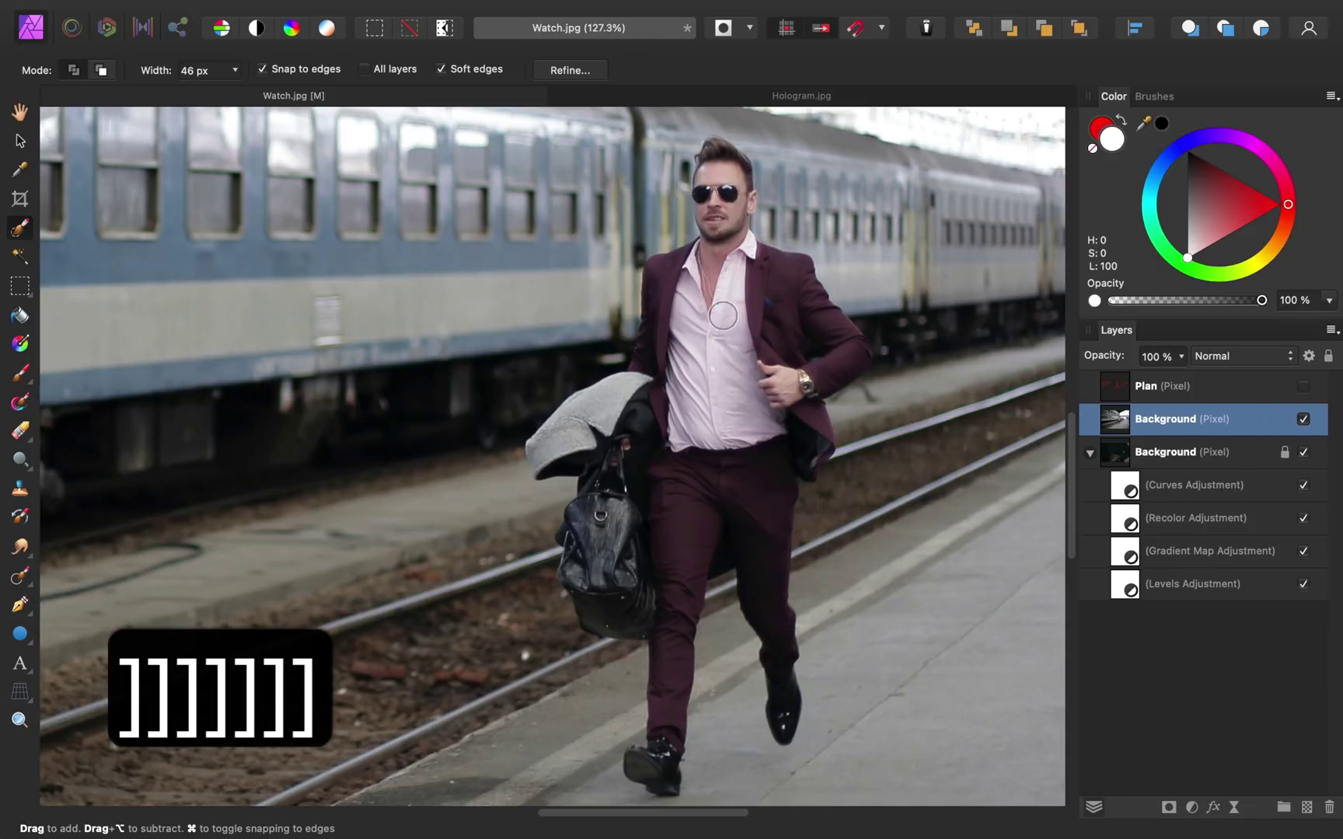
mouse_move(721, 315)
mouse_down()
mouse_move(719, 193)
mouse_move(739, 262)
mouse_move(811, 376)
mouse_move(798, 466)
mouse_move(677, 651)
mouse_move(670, 624)
mouse_move(609, 565)
mouse_move(621, 482)
mouse_move(588, 425)
mouse_move(616, 414)
mouse_move(557, 448)
mouse_up()
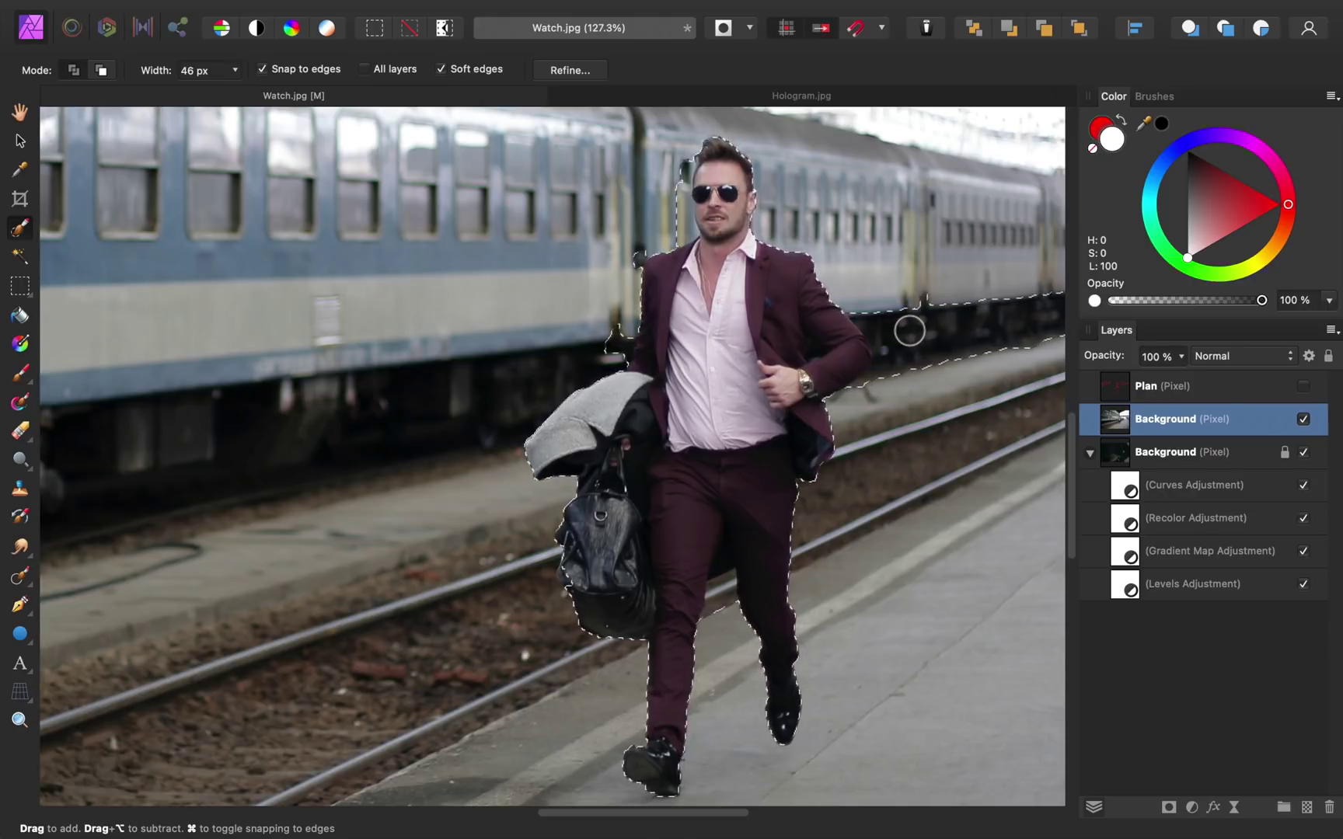
drag(909, 329, 893, 309)
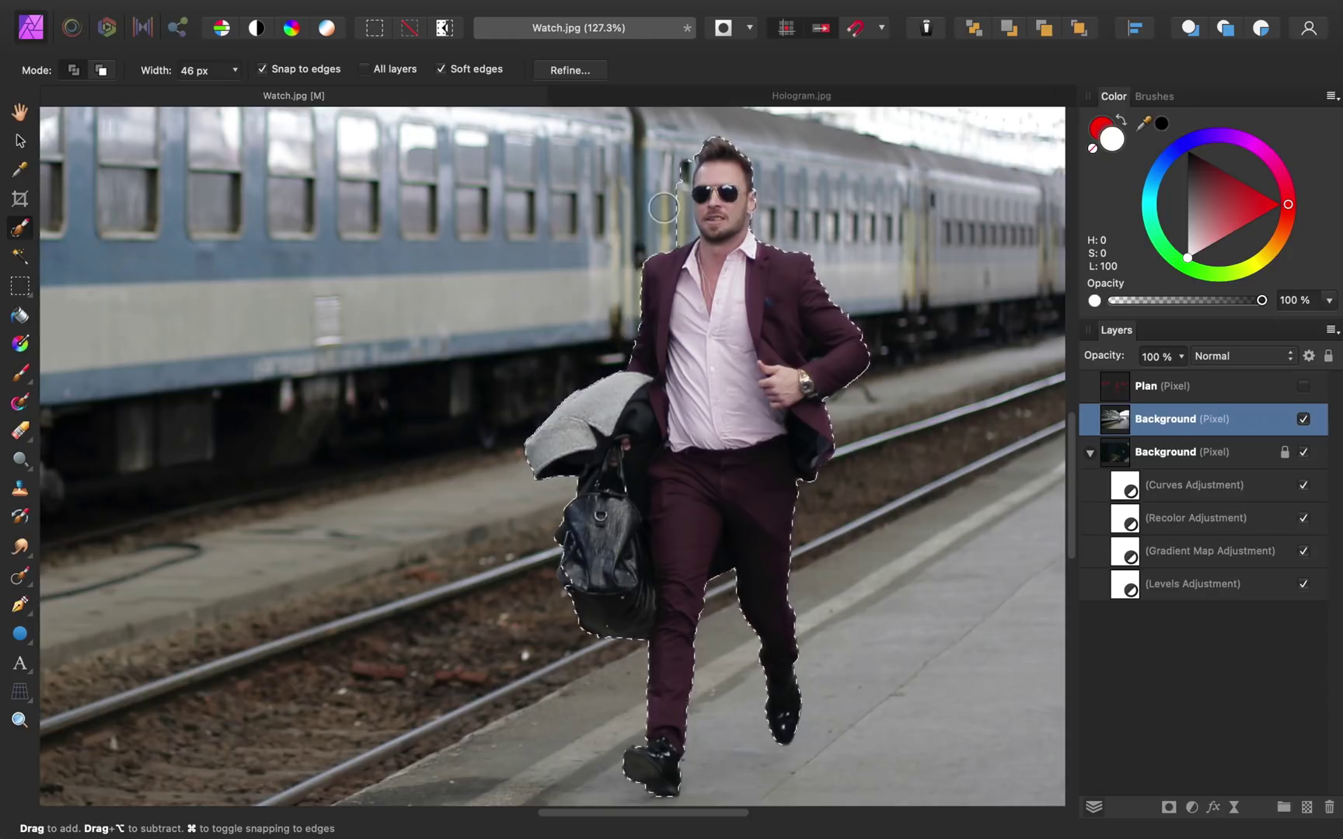
drag(670, 192, 672, 165)
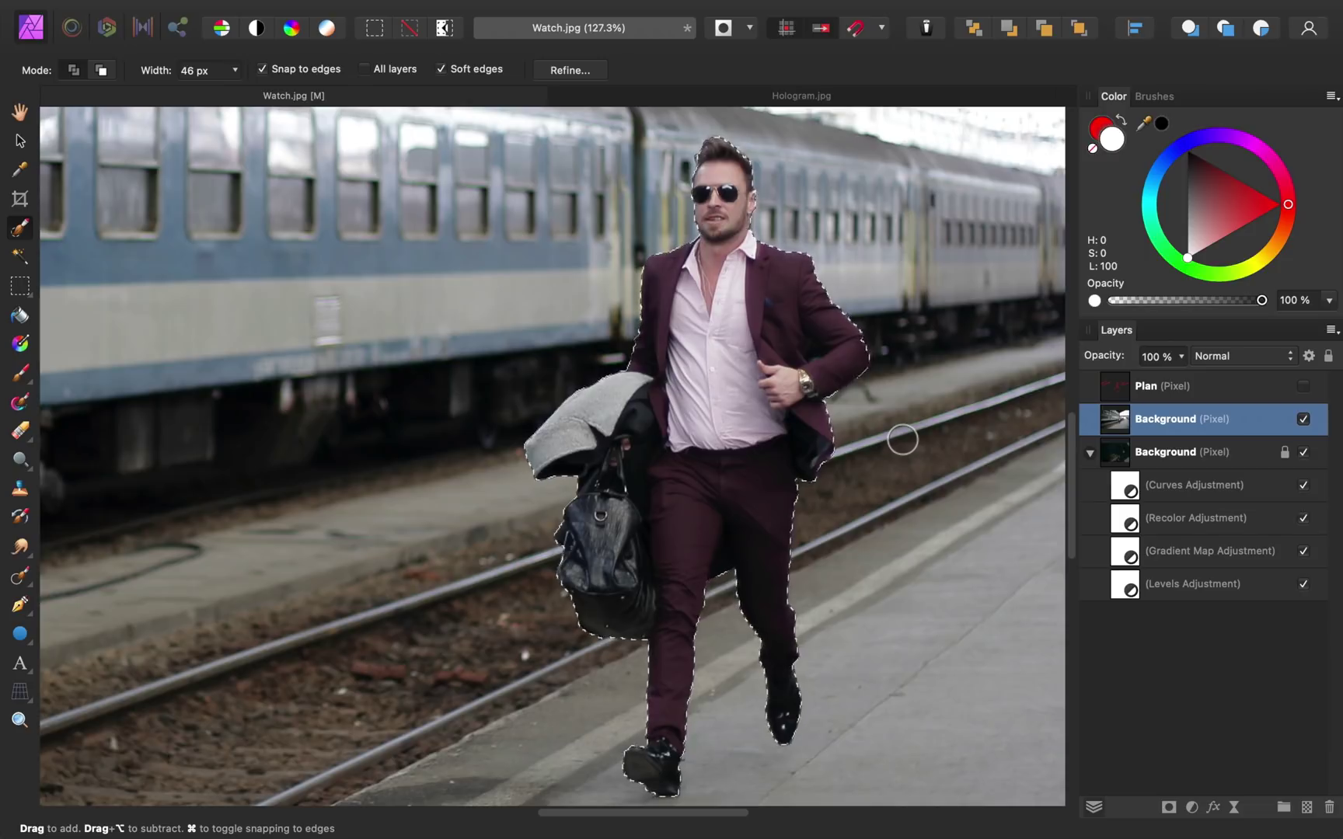
Step: Mask the train station layer to the selected man and clear the selection
click(1169, 808)
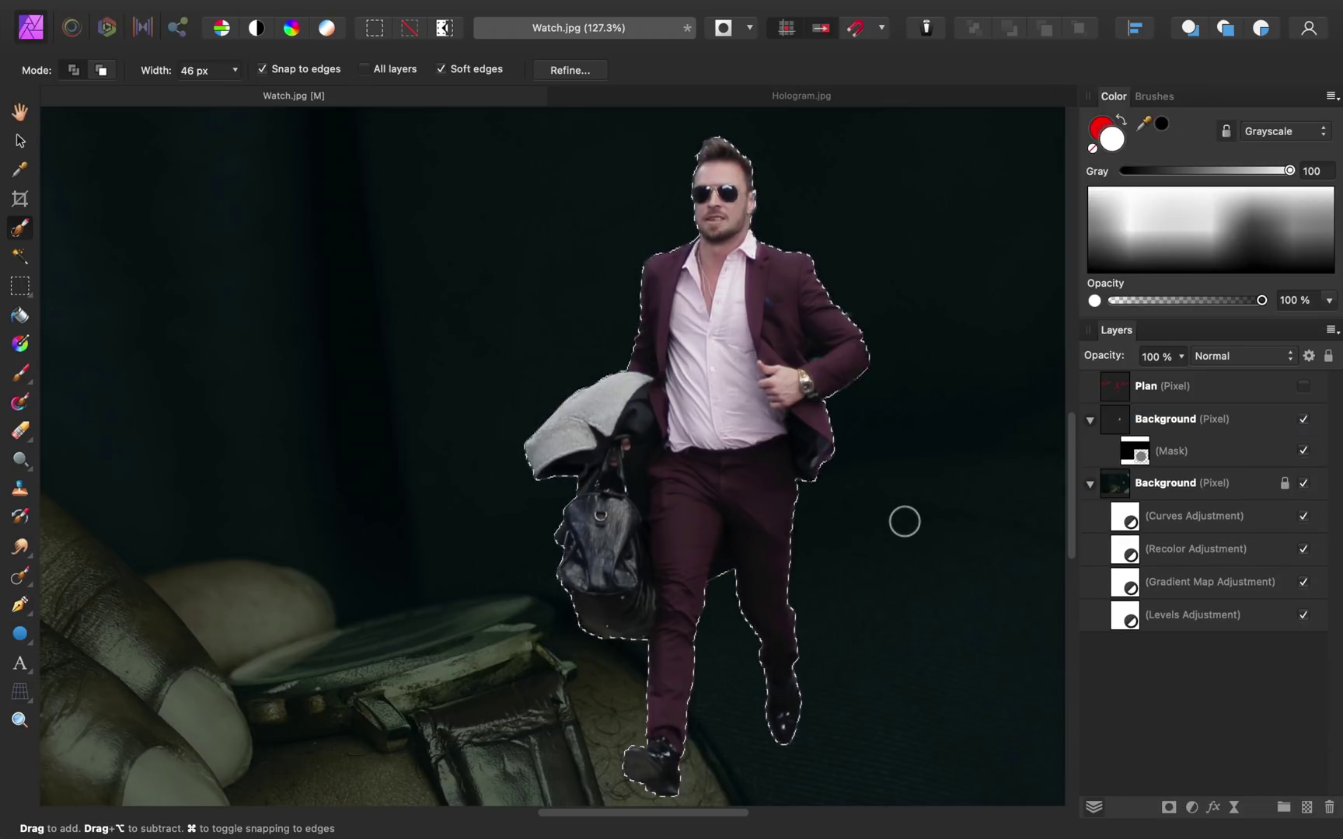
scroll(904, 522, down, 5)
scroll(905, 521, down, 3)
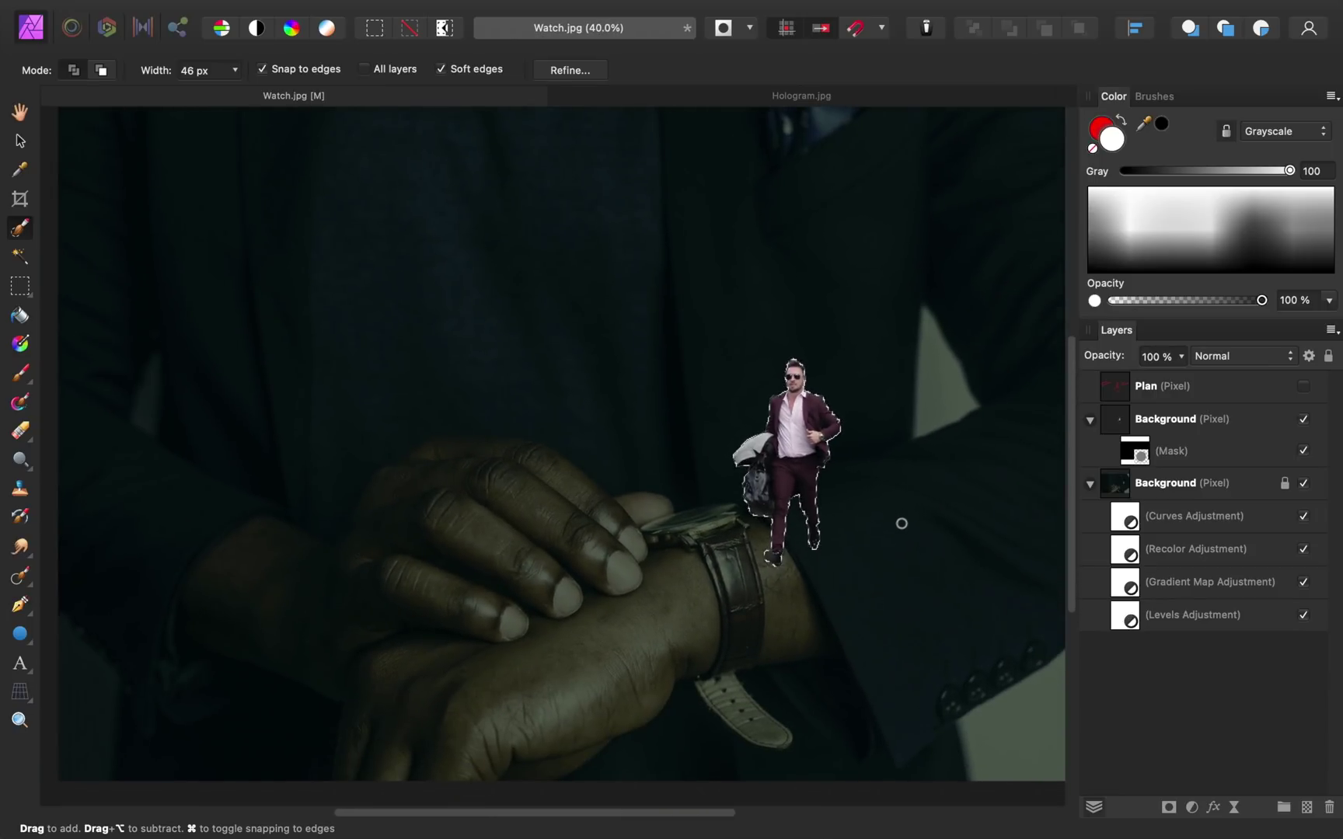
key(super+d)
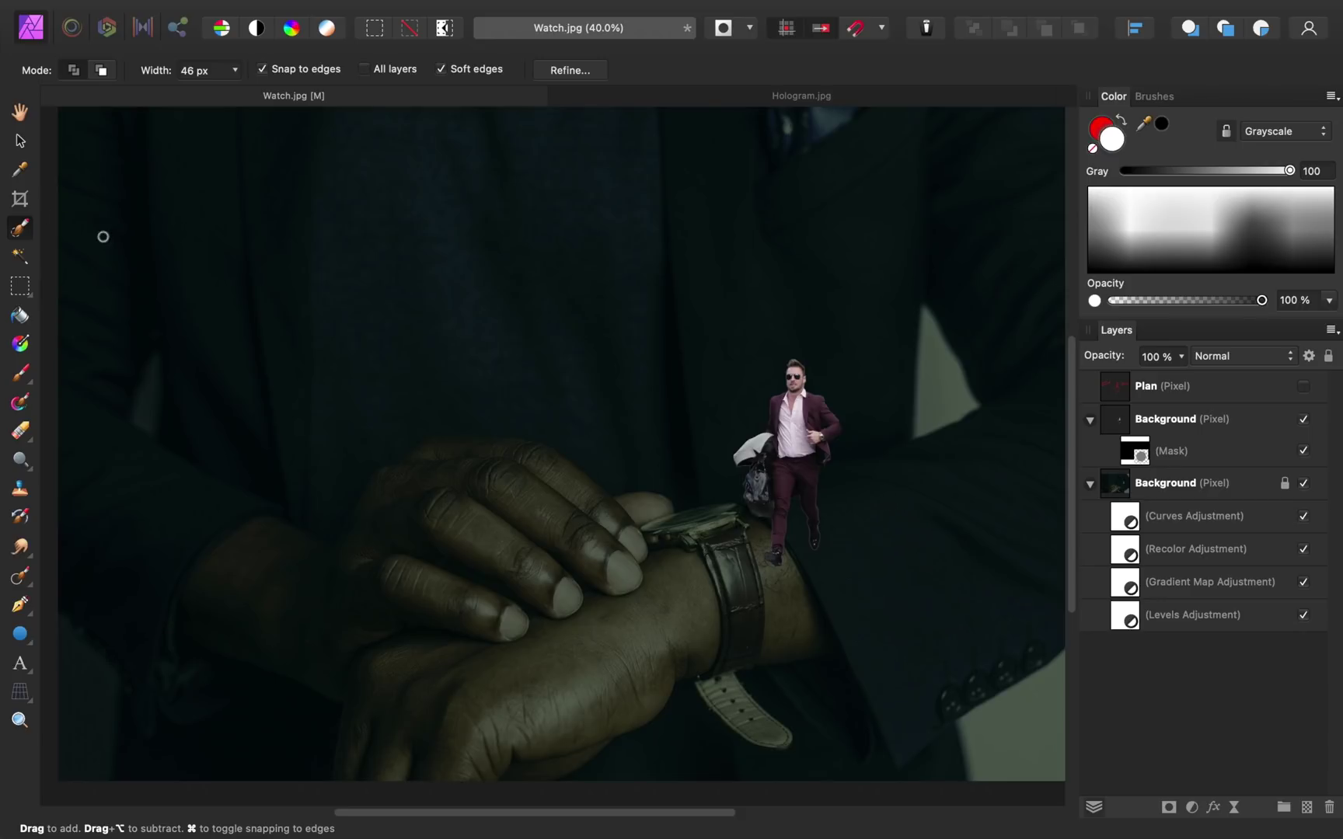
Step: Enlarge the masked man's layer together with its mask and position him standing just above the watch face
click(20, 142)
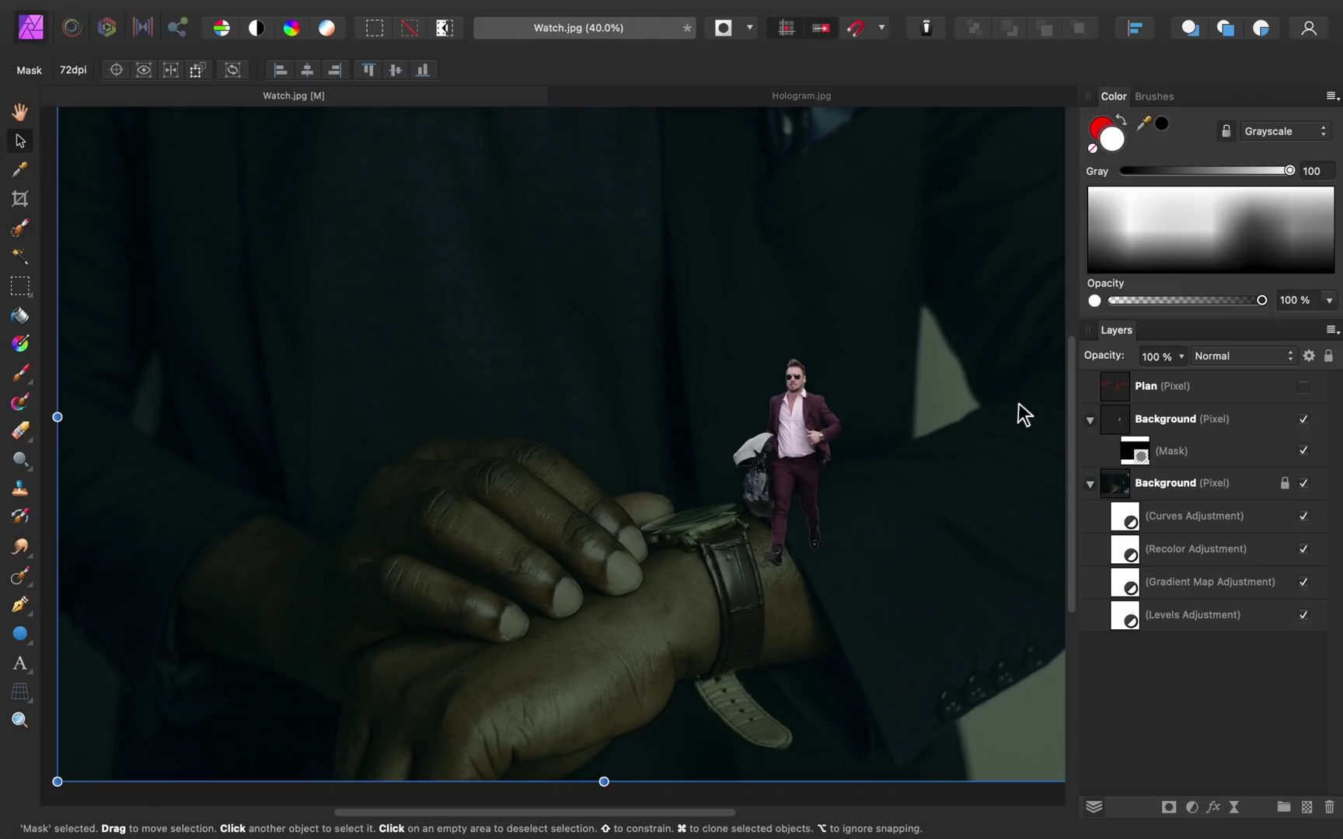
click(1157, 418)
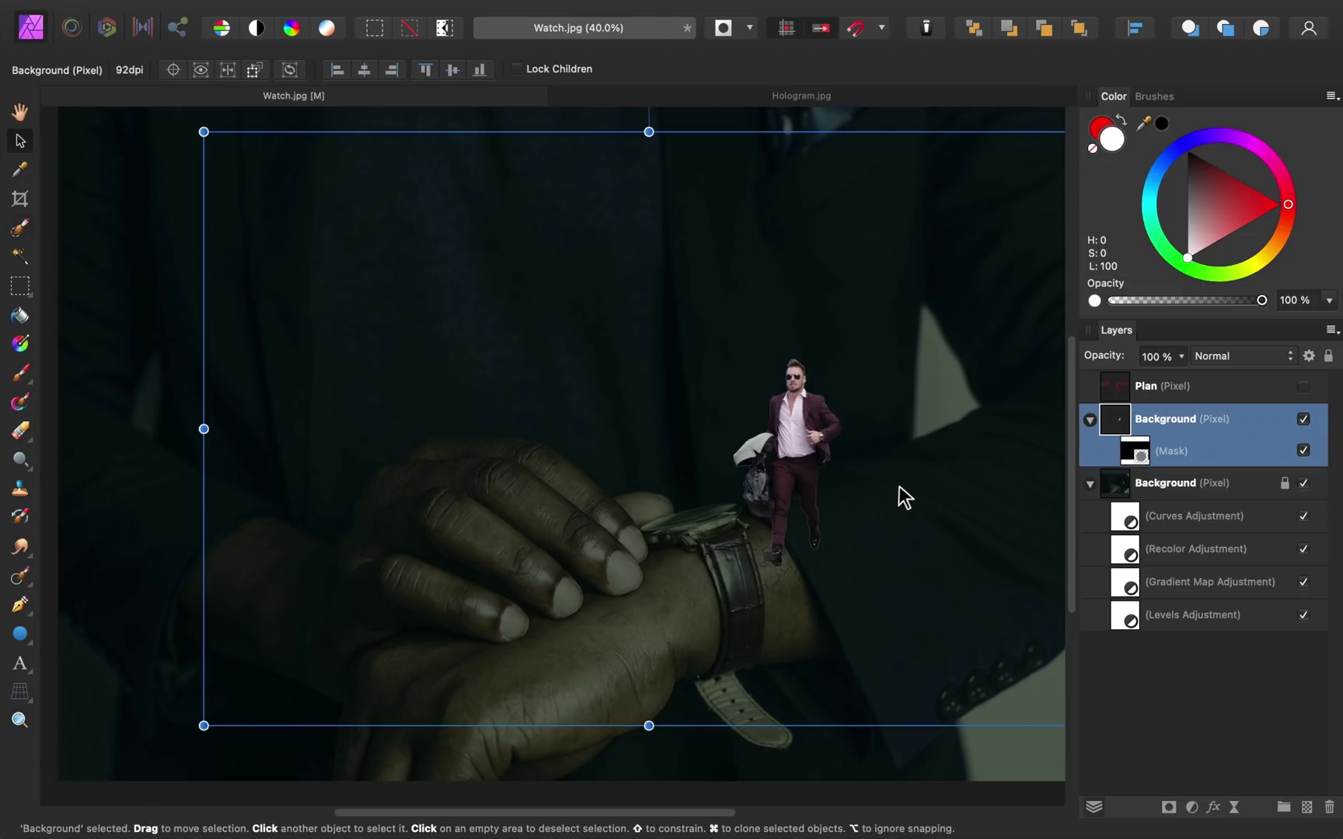
scroll(788, 468, down, 3)
scroll(794, 474, right, 2)
drag(900, 637, 1025, 707)
drag(882, 614, 784, 518)
drag(929, 621, 972, 650)
drag(855, 558, 816, 528)
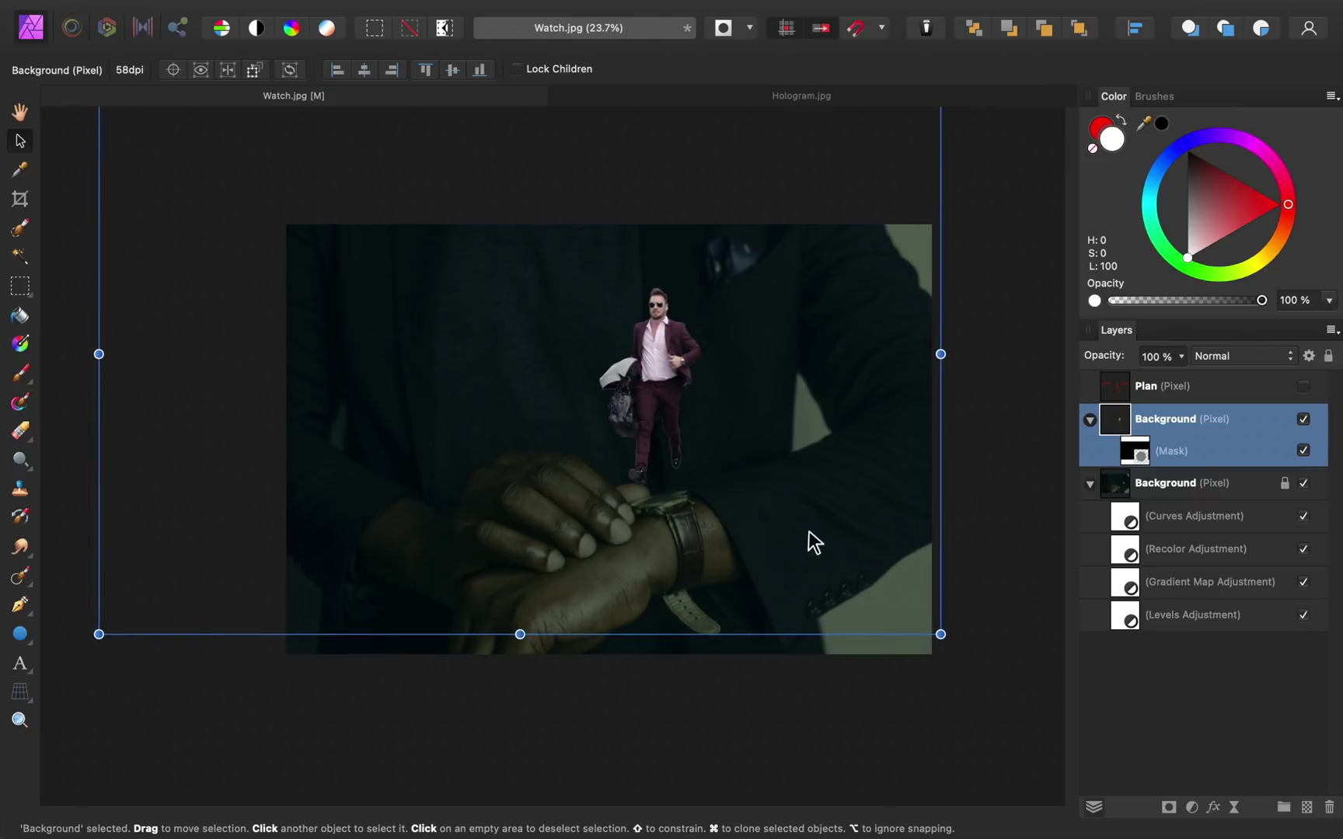
scroll(692, 456, up, 3)
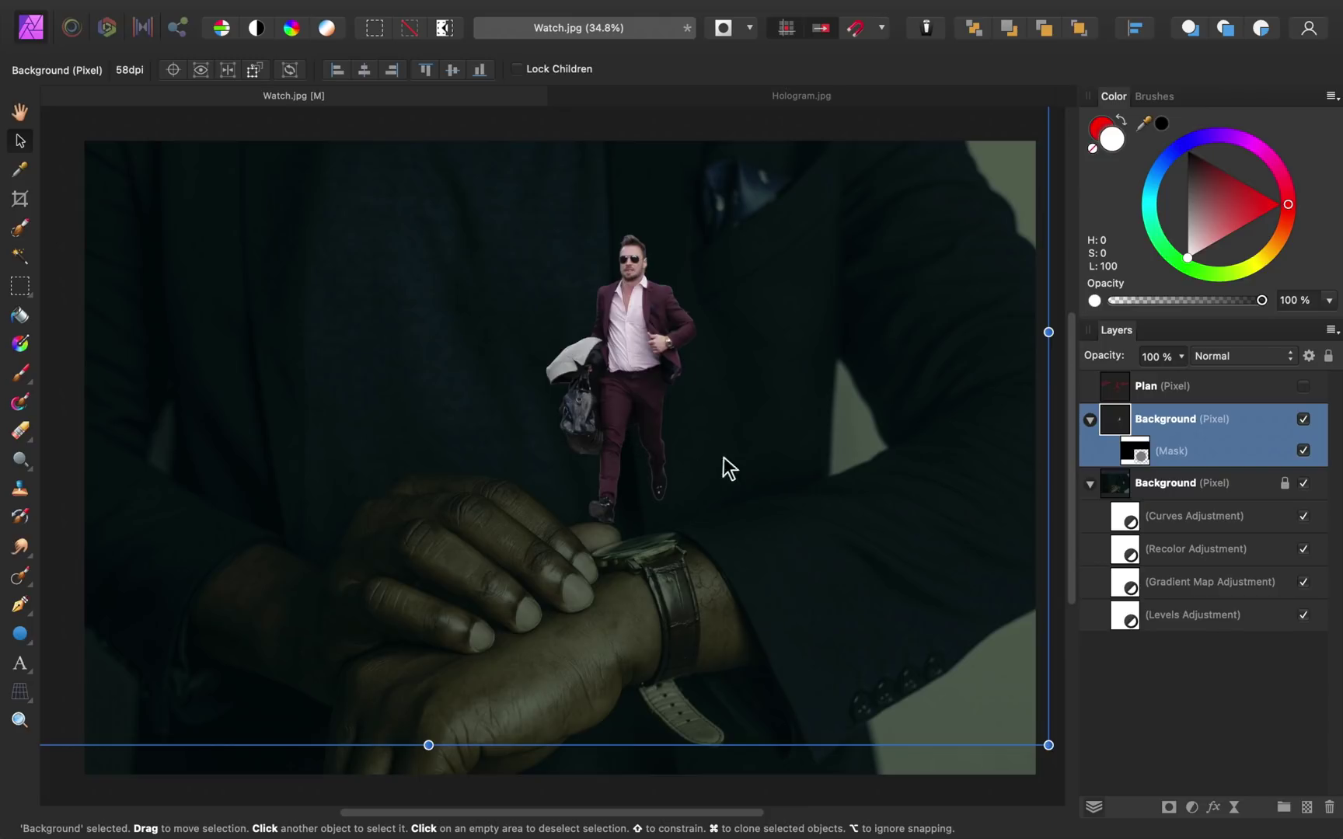
Step: Add a live Halftone filter to the man's layer with a Line screen and a cell size of about 15
click(1234, 806)
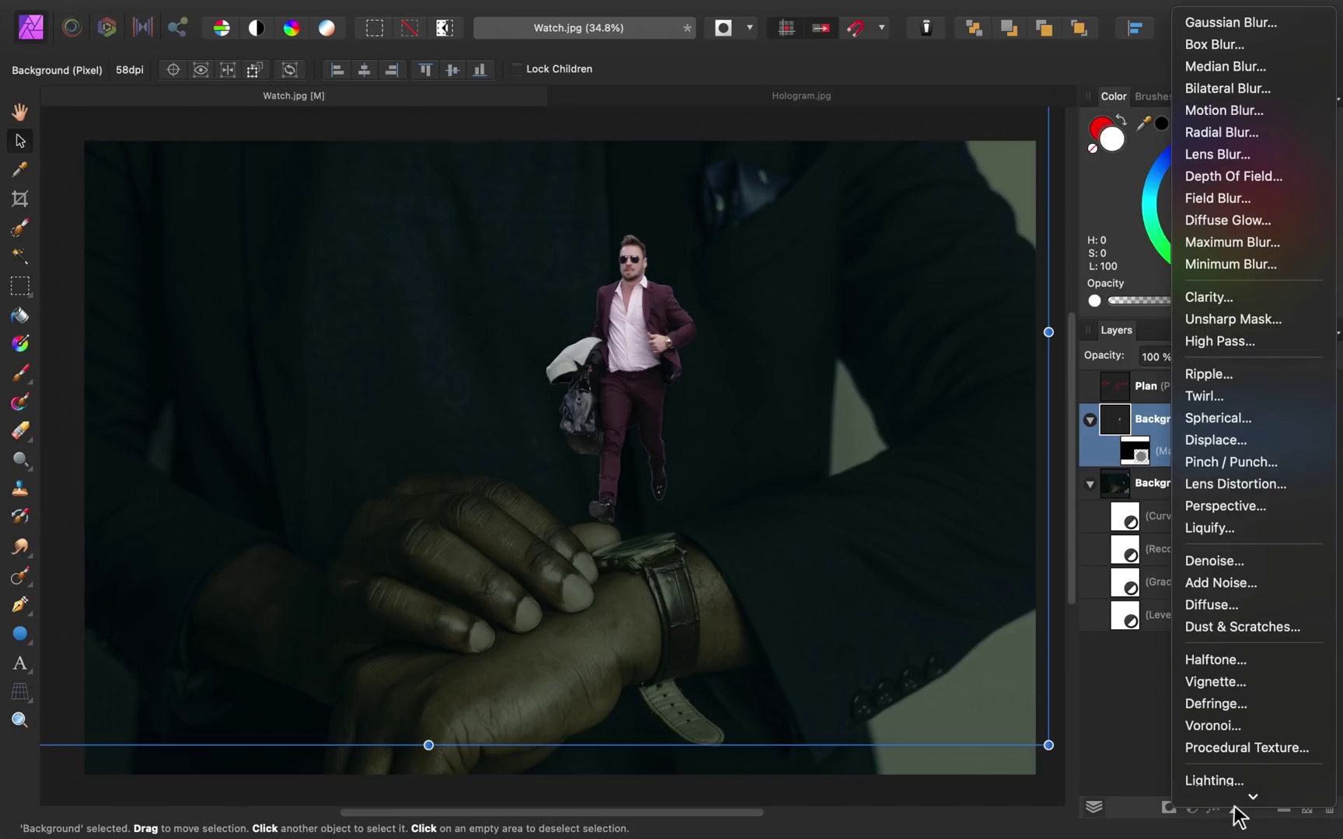
click(1241, 650)
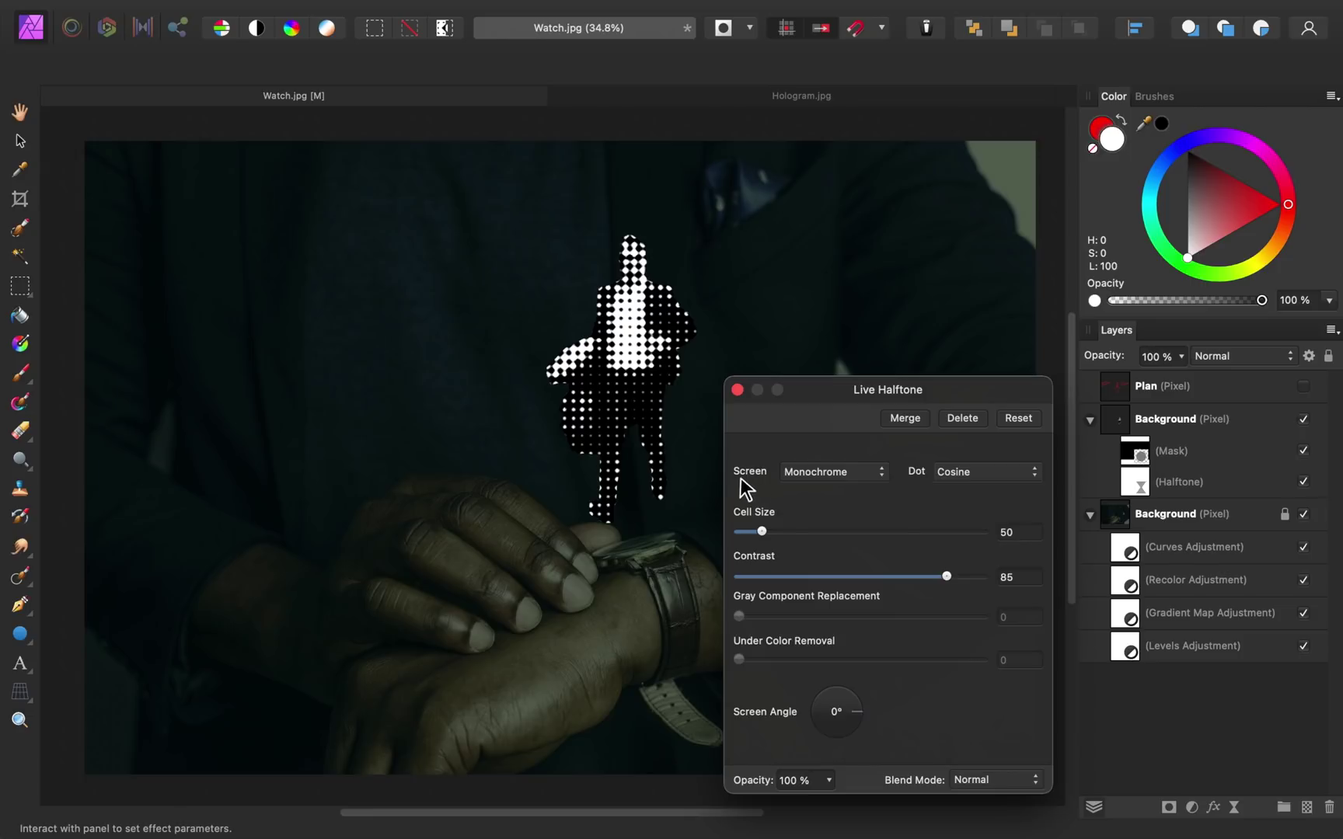
click(843, 472)
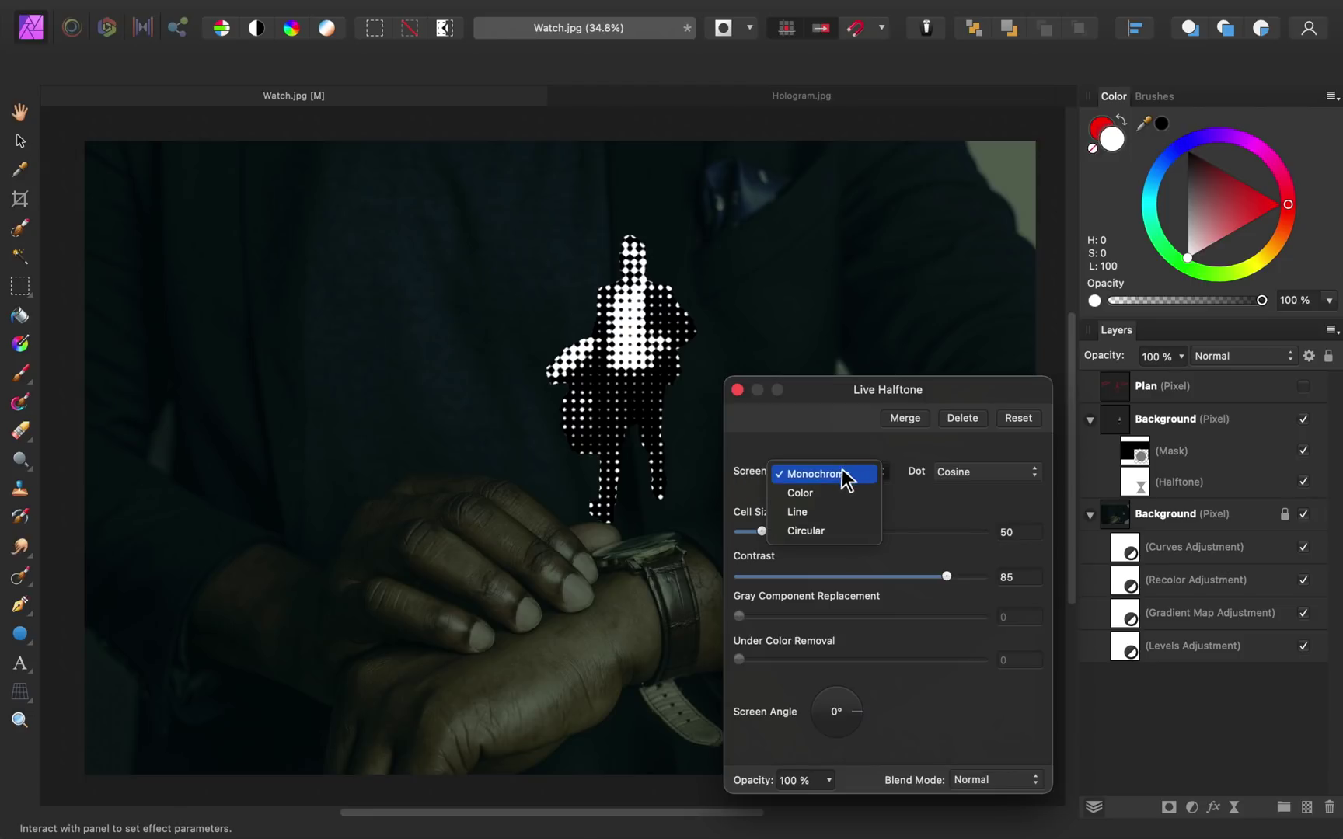
click(822, 511)
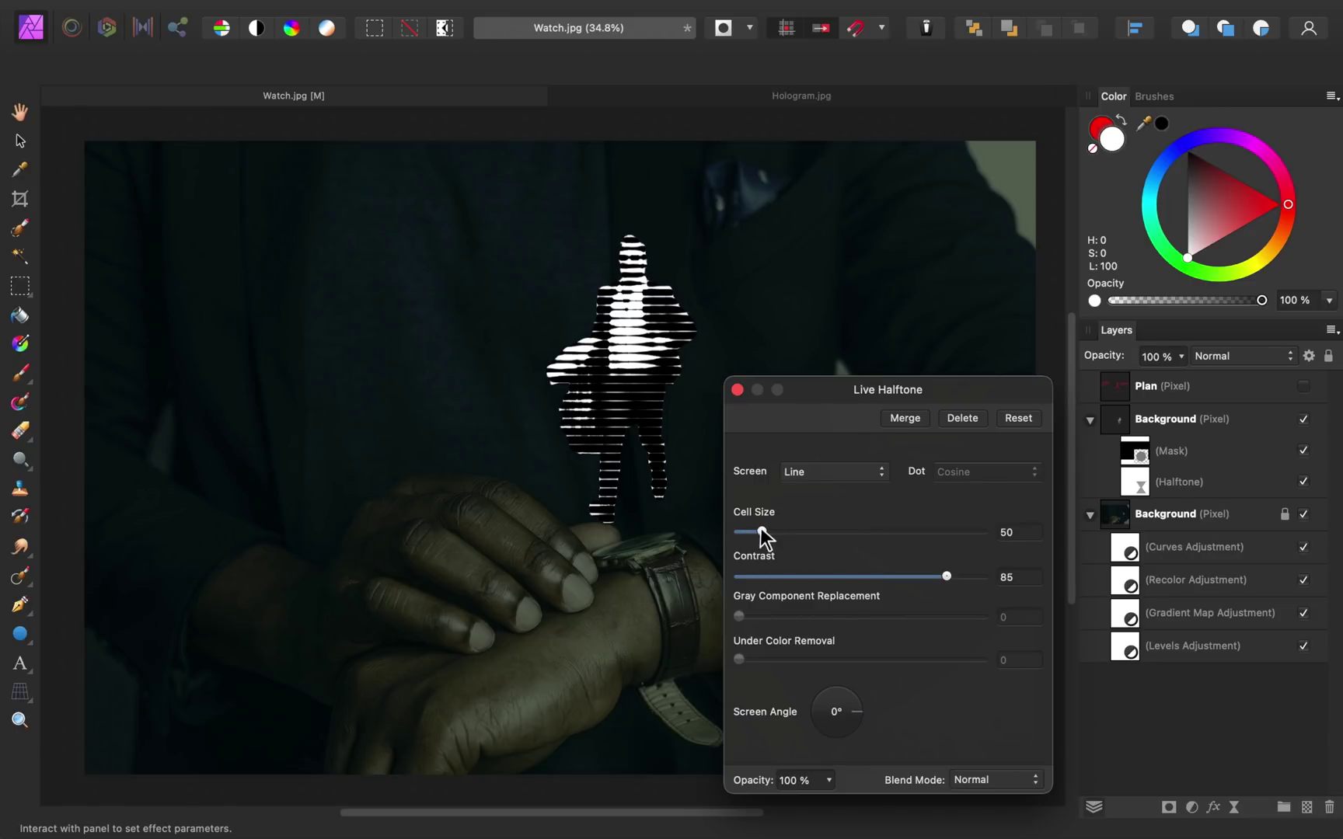
drag(763, 530, 746, 531)
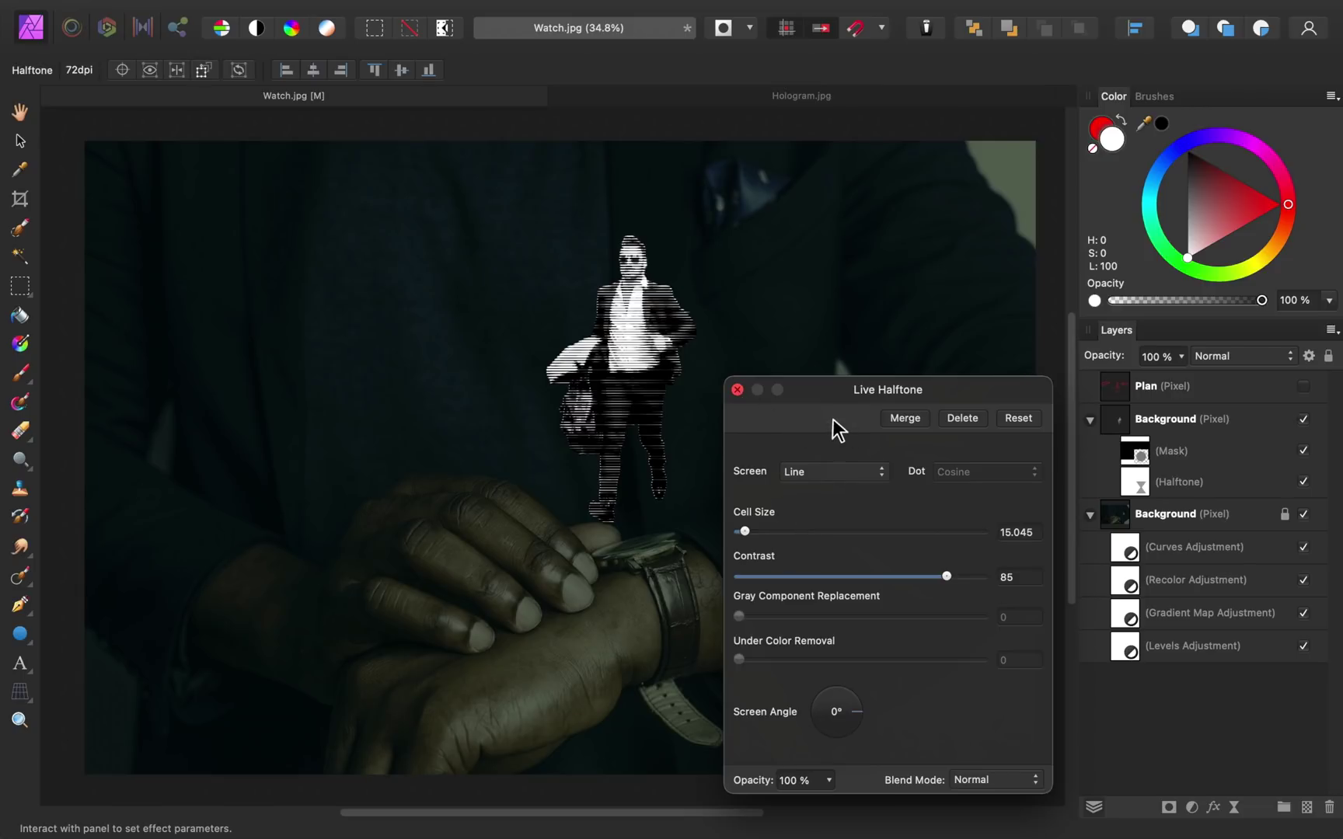
key(Escape)
Step: Duplicate the man's layer together with its mask and halftone filter
click(1150, 419)
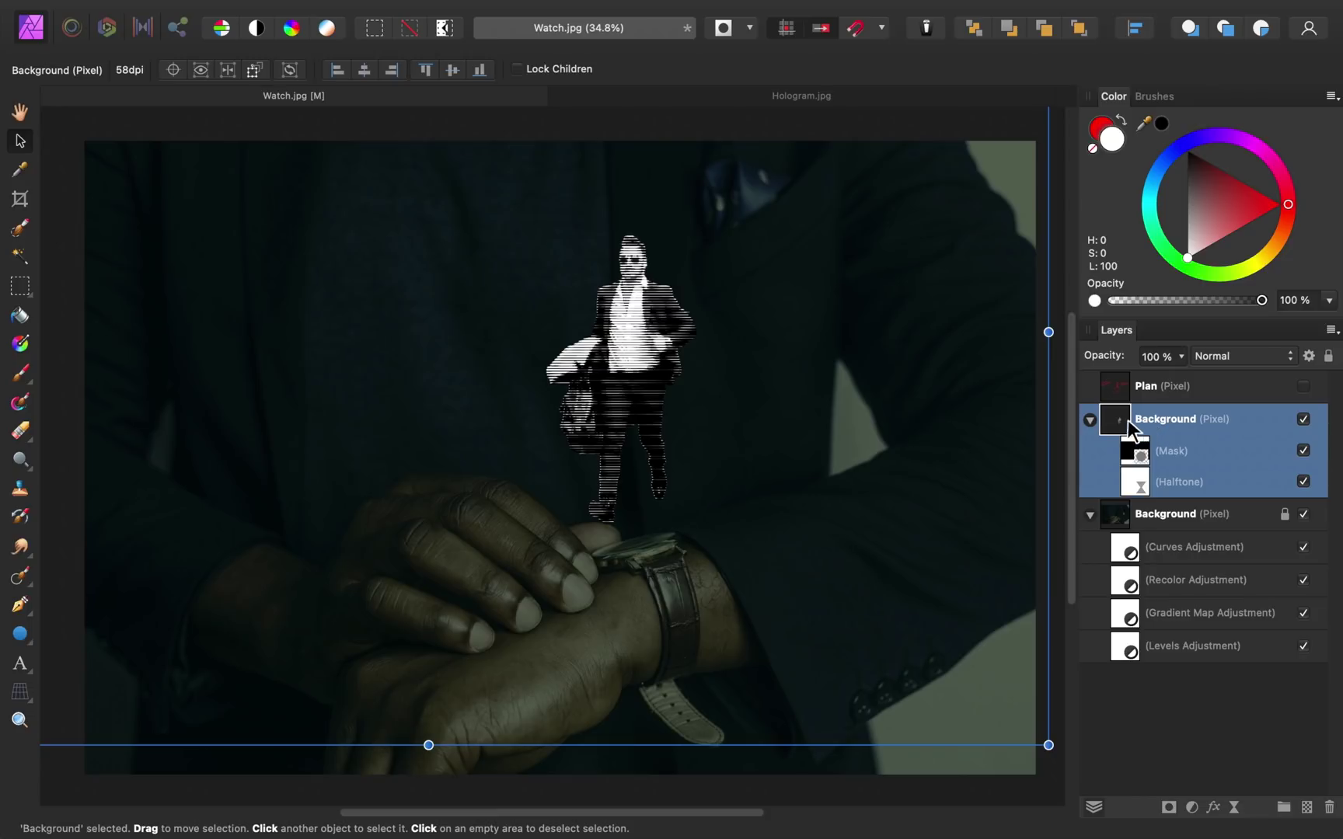
click(1090, 421)
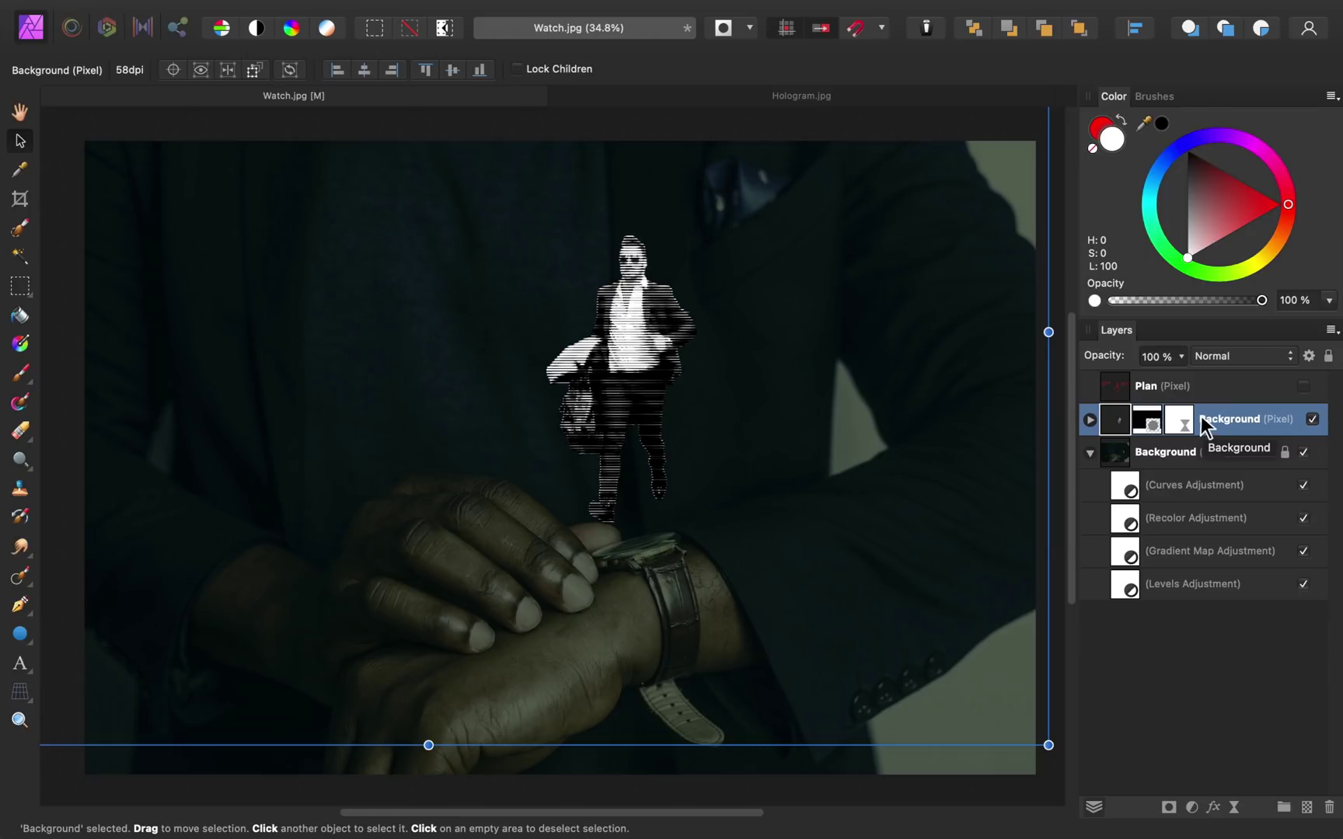
key(super+j)
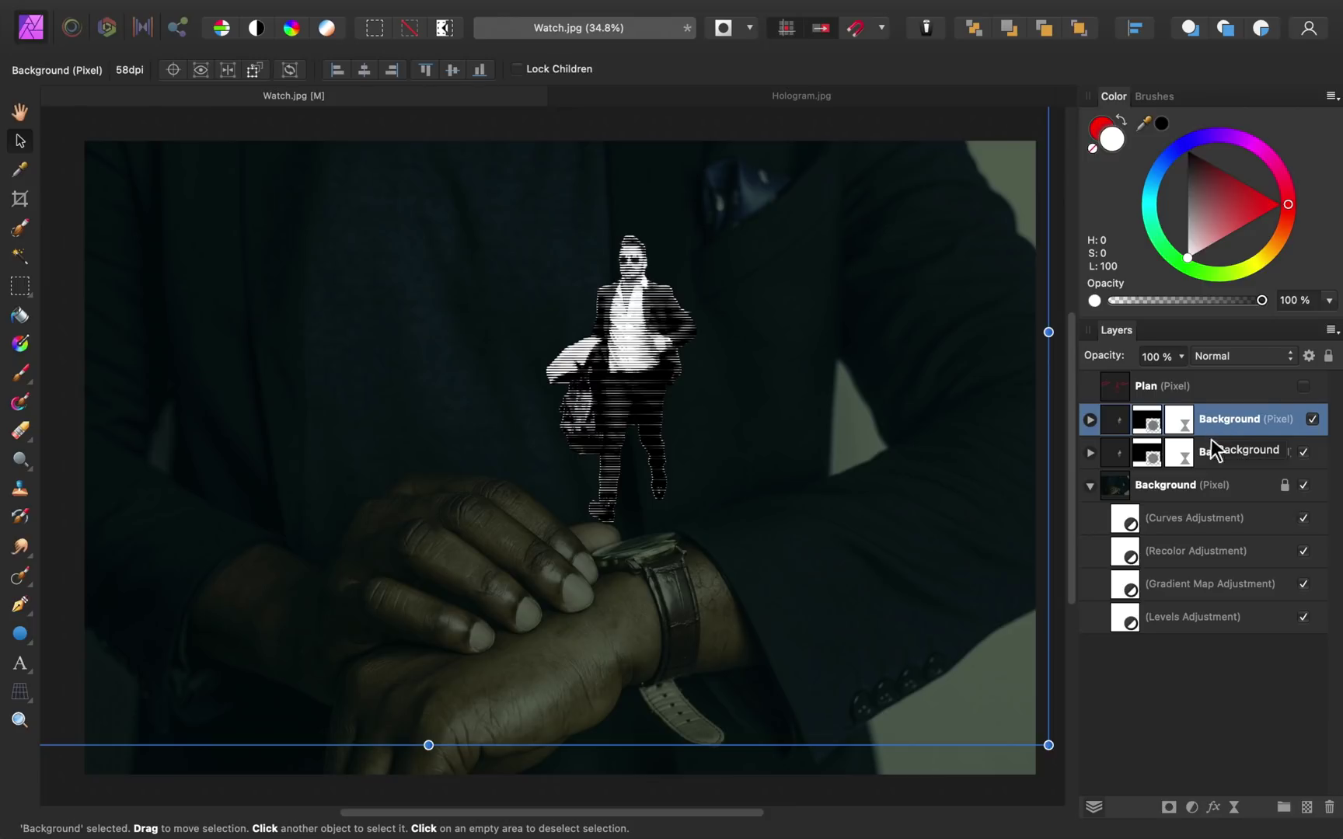
Step: Add a live Motion Blur with an 800 px radius to the duplicate and lower that layer's opacity to 62%
click(1234, 806)
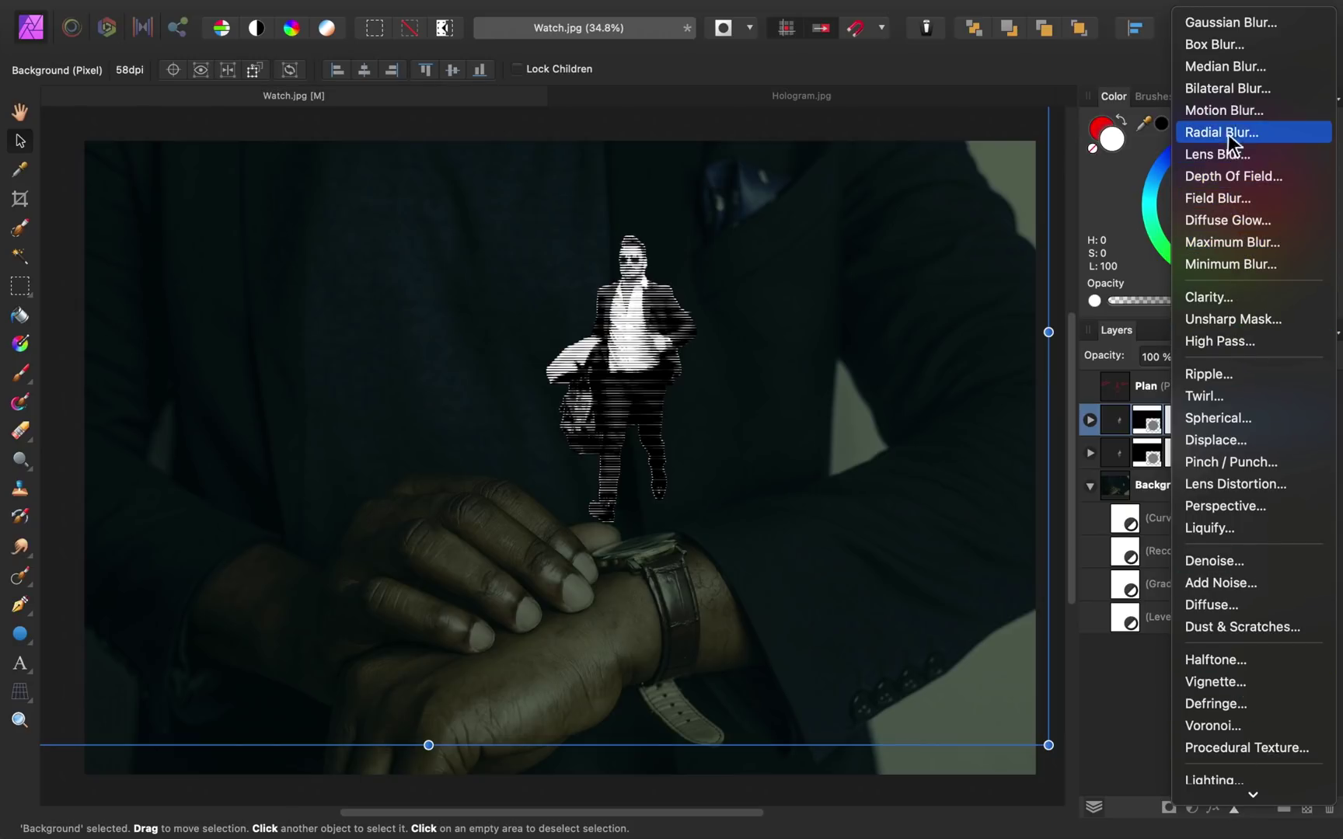
key(Escape)
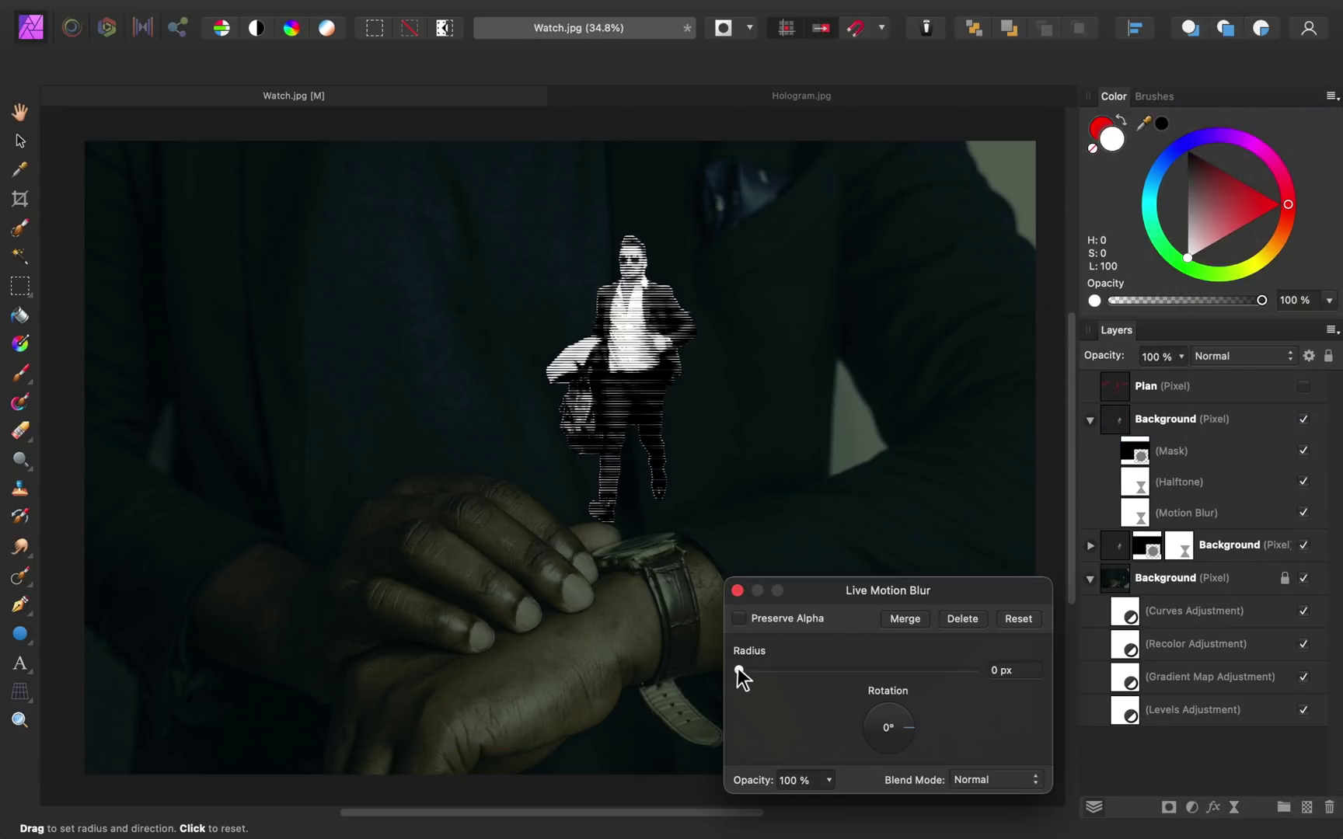
drag(739, 669, 1021, 653)
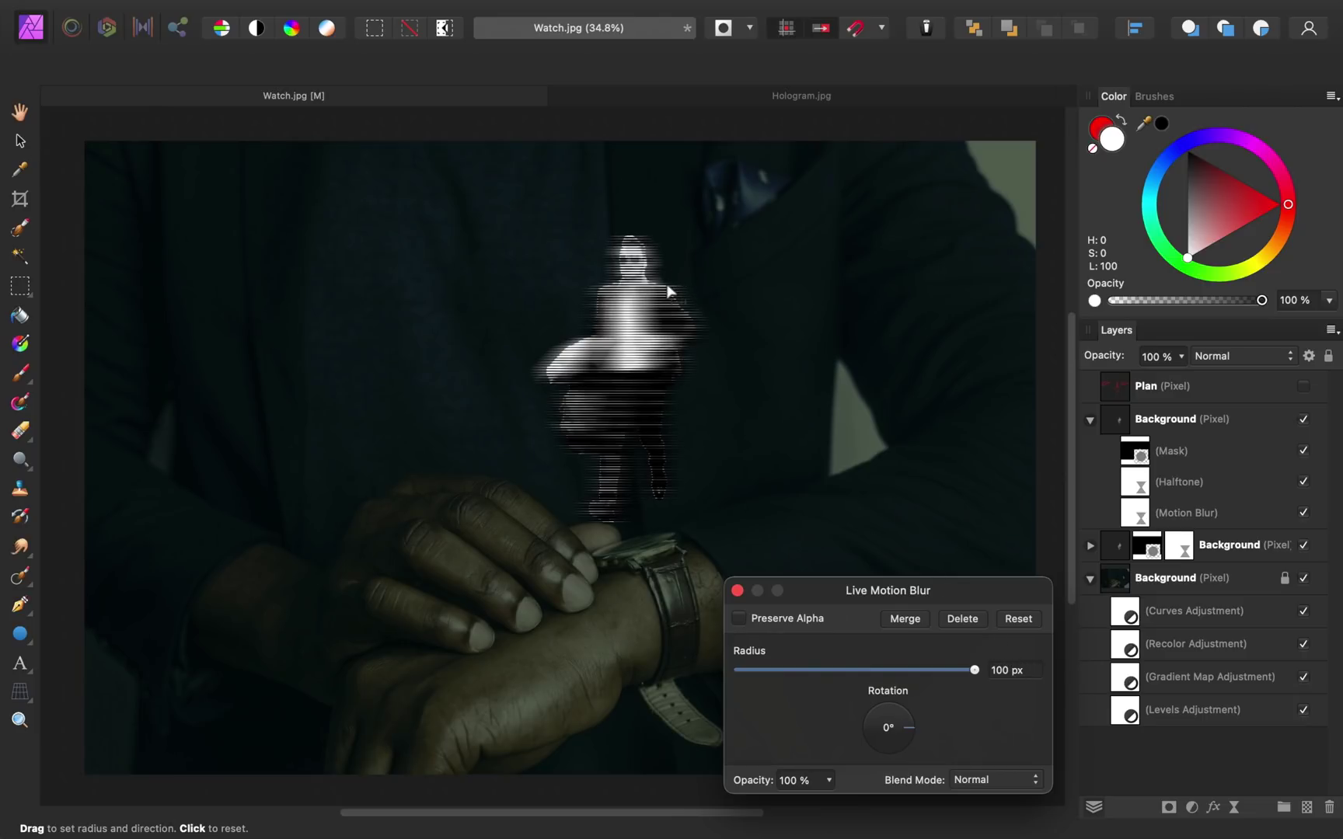
click(1010, 670)
text(800)
key(Return)
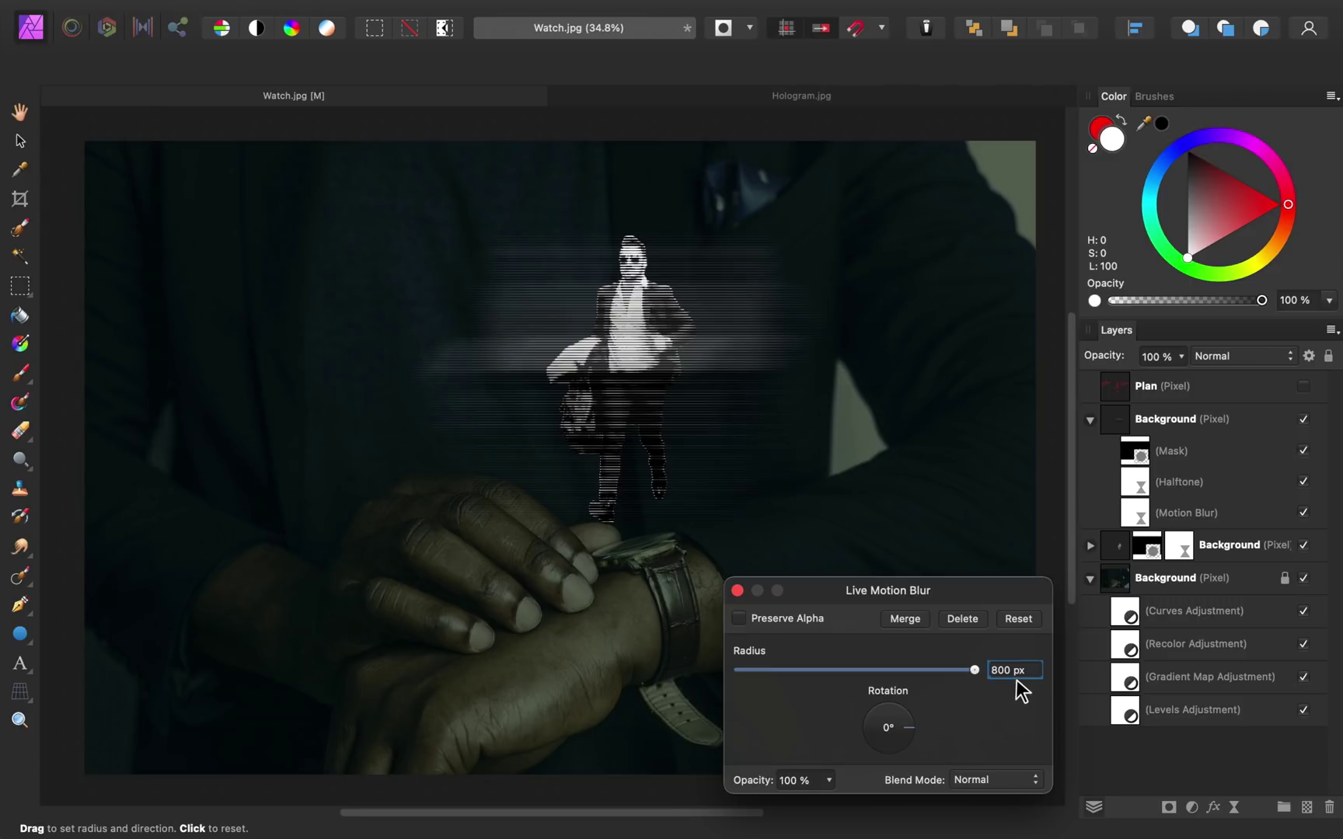
click(738, 590)
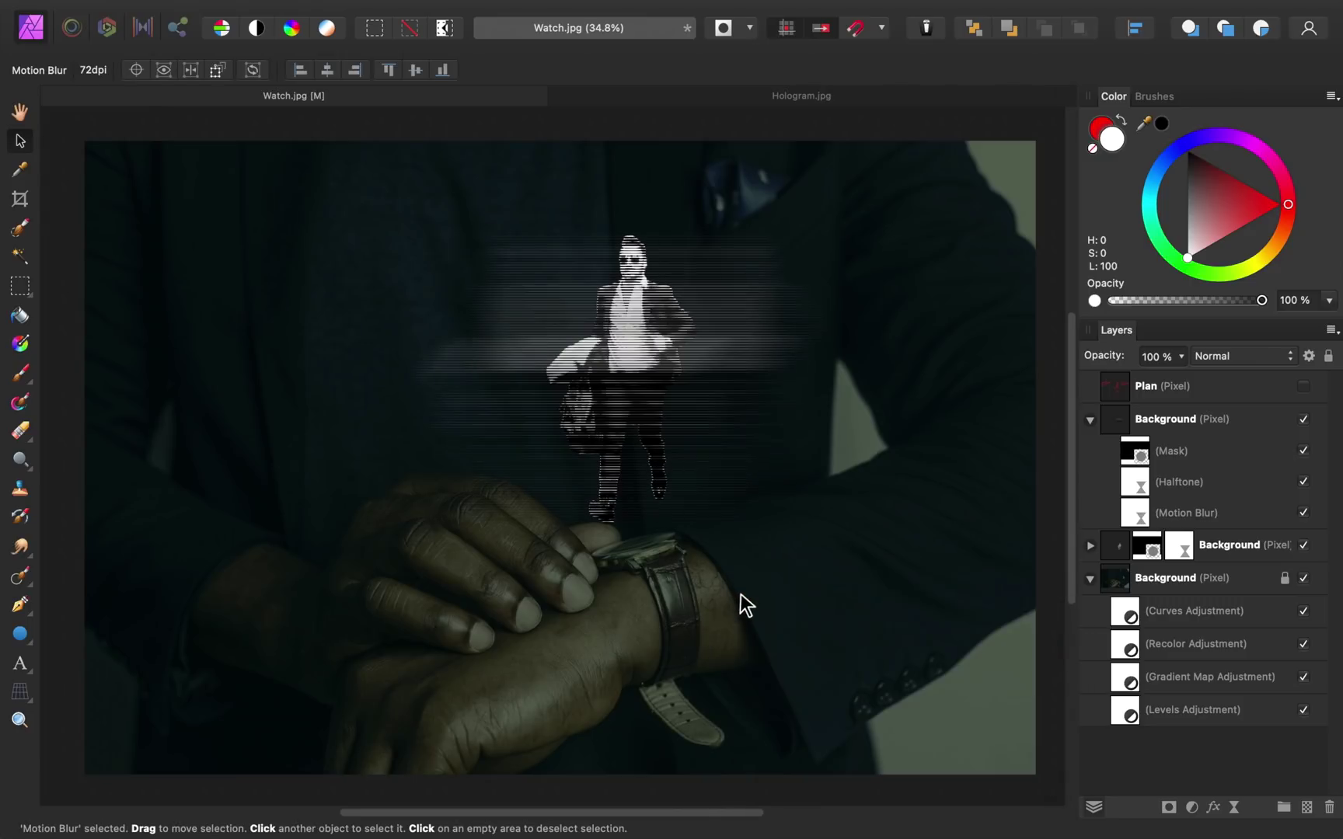
click(1175, 414)
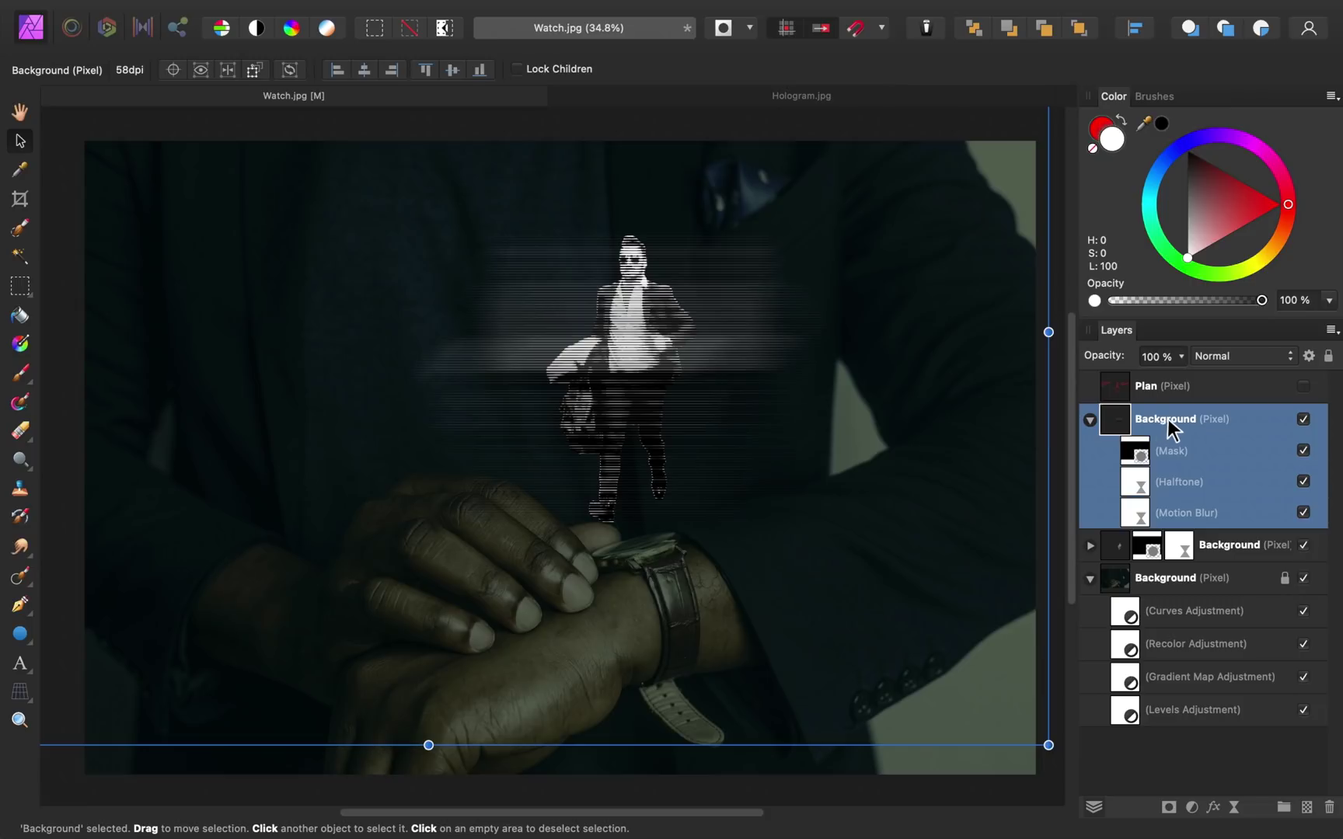
drag(1103, 355, 1078, 355)
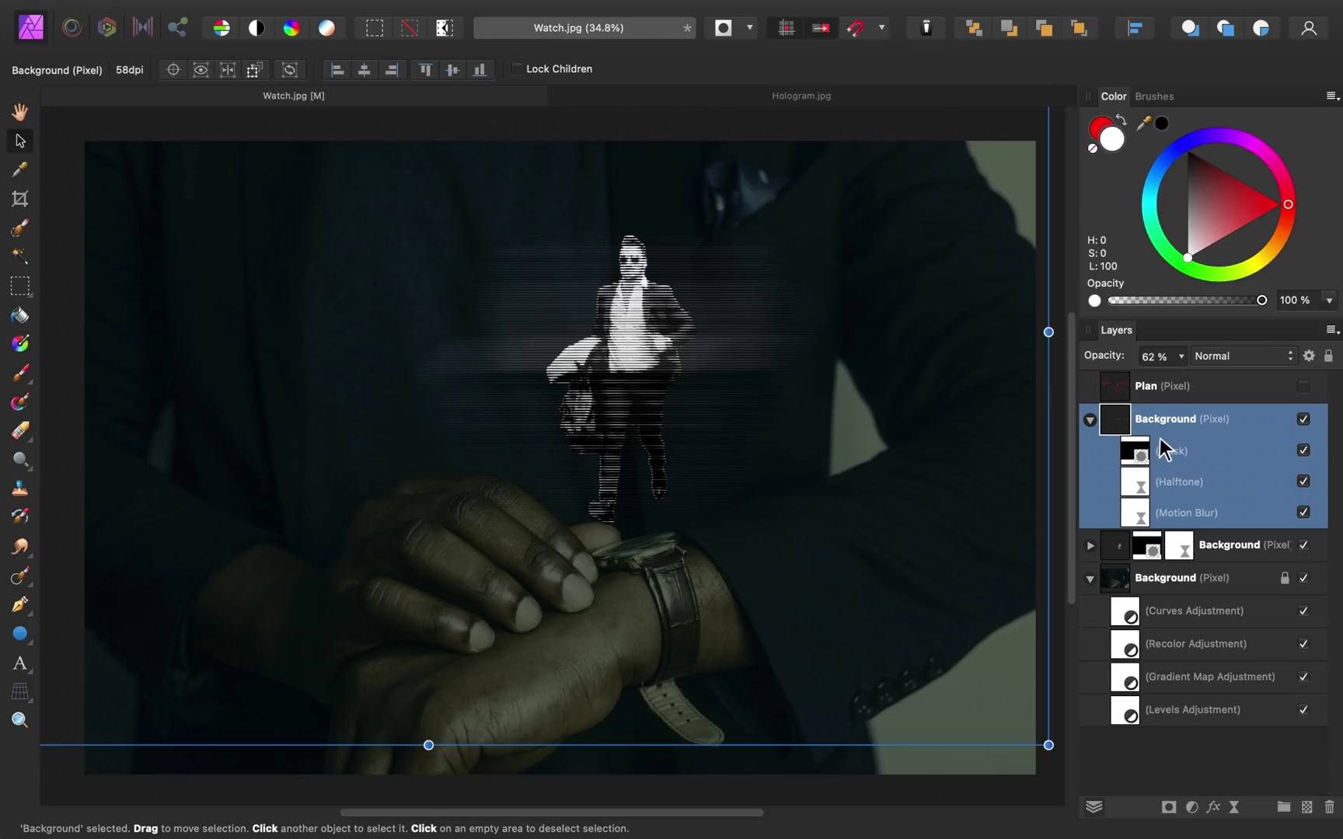
Step: Duplicate the blurred layer and set the copy's motion blur radius to 300 px
key(super+j)
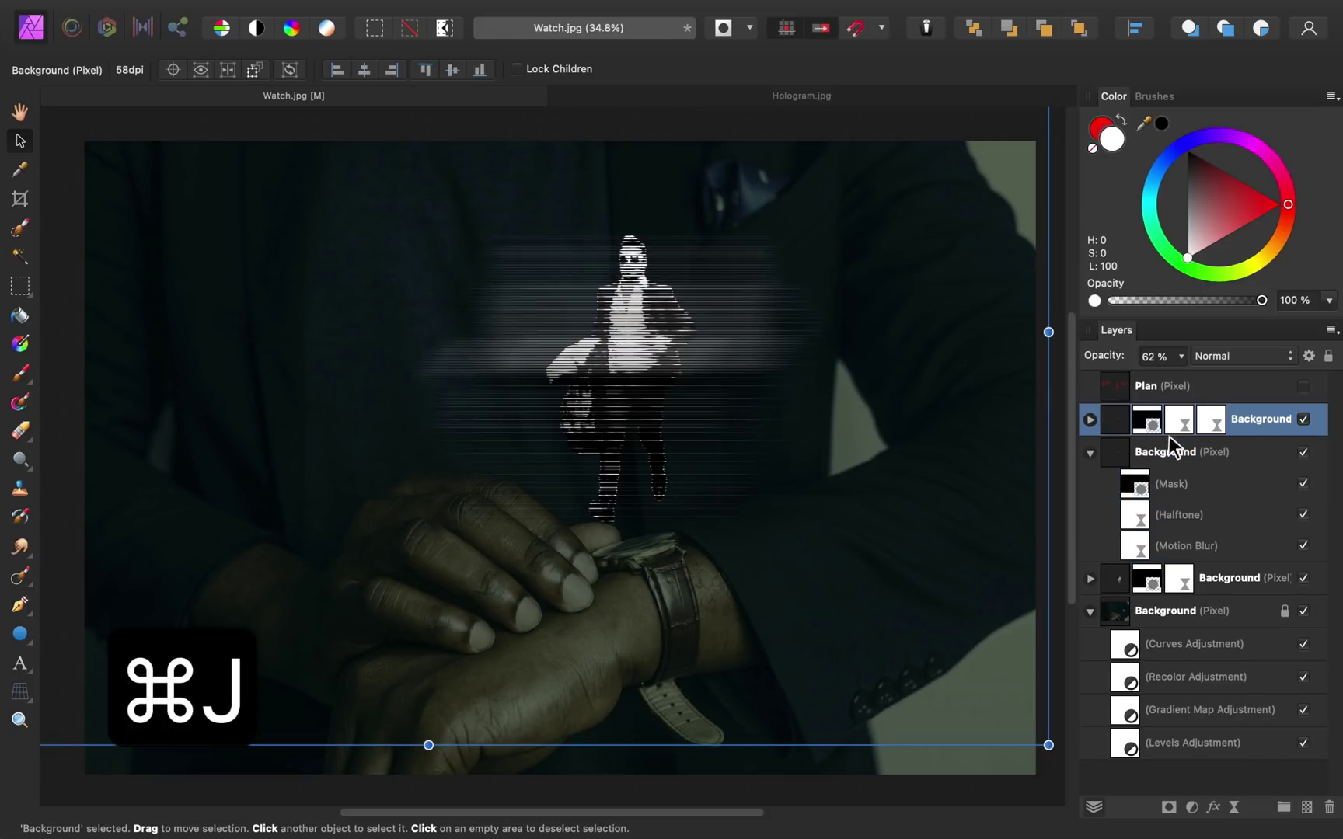
click(1091, 419)
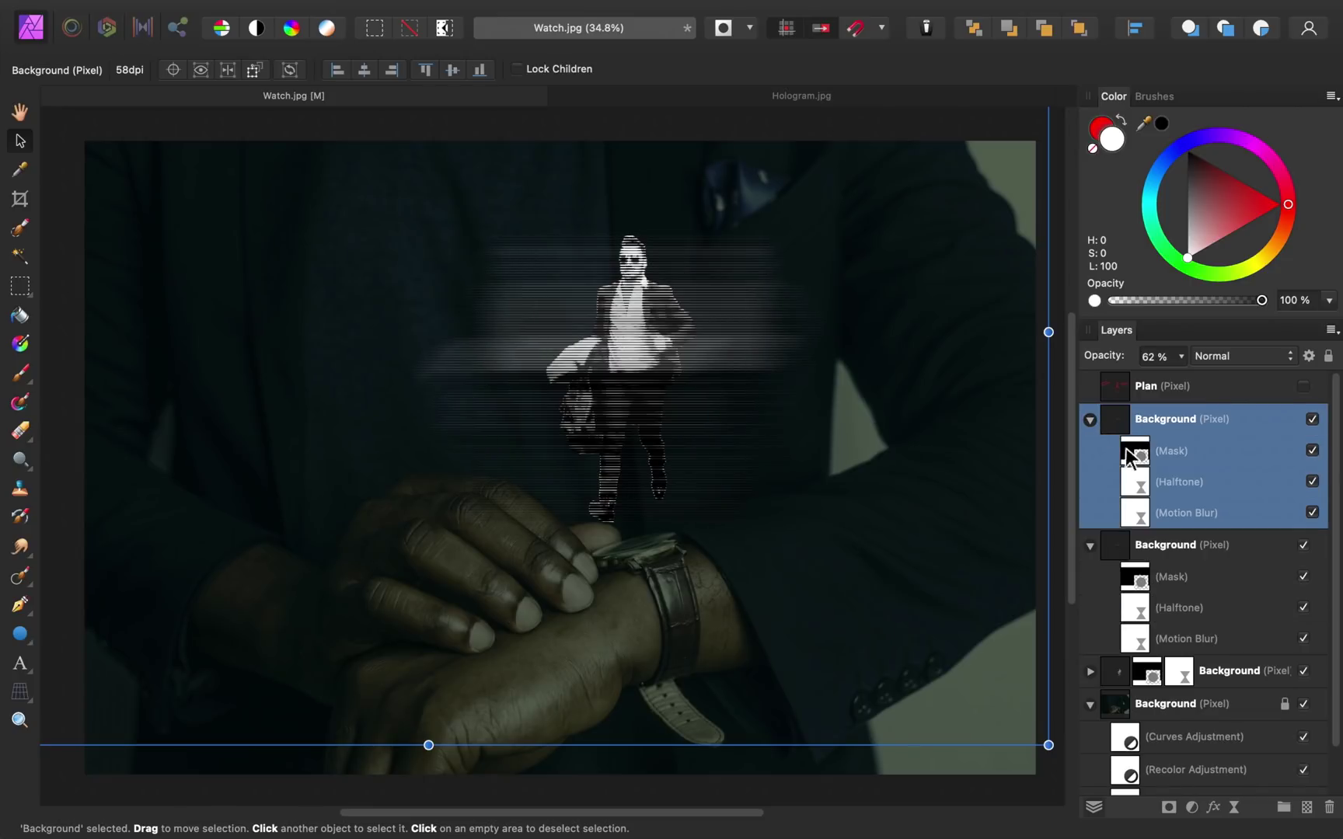
double_click(1132, 507)
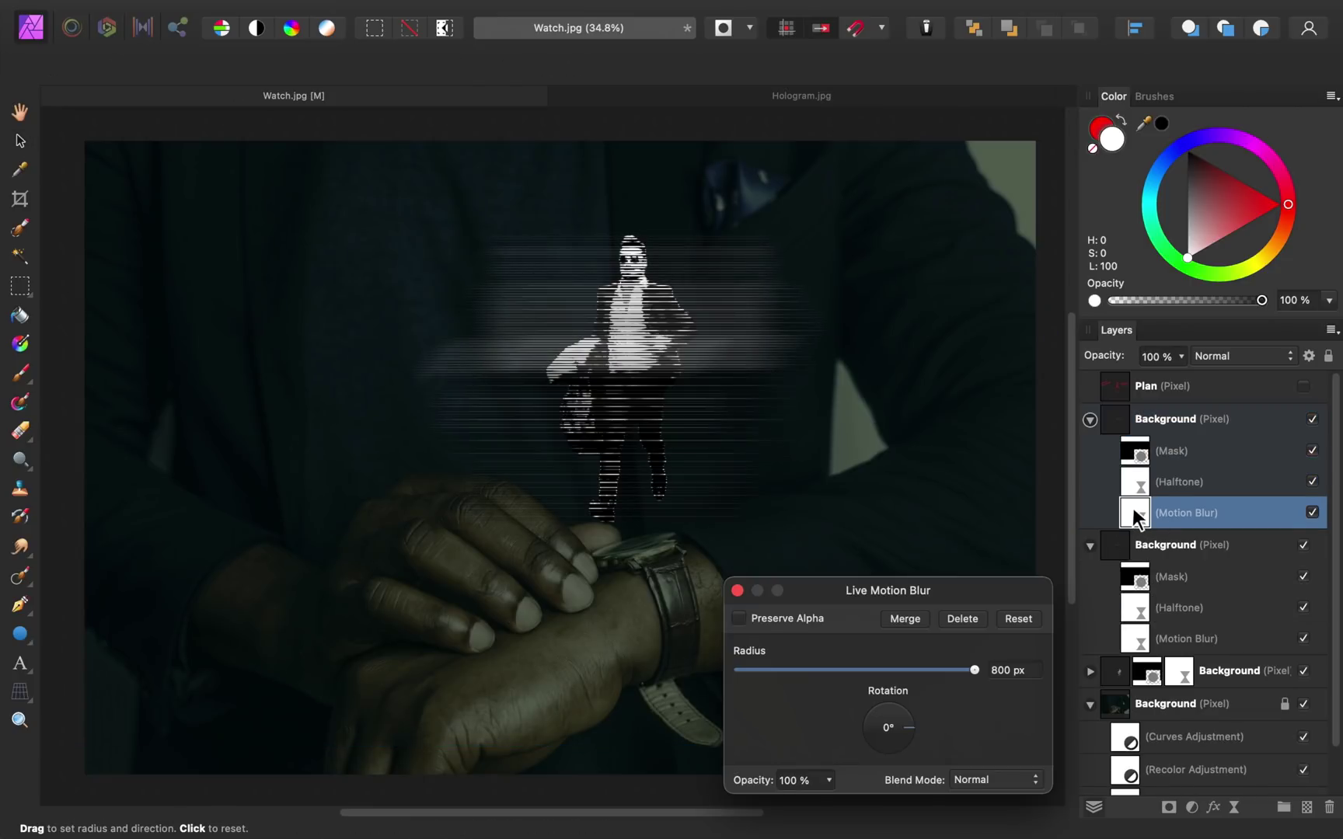
double_click(1001, 671)
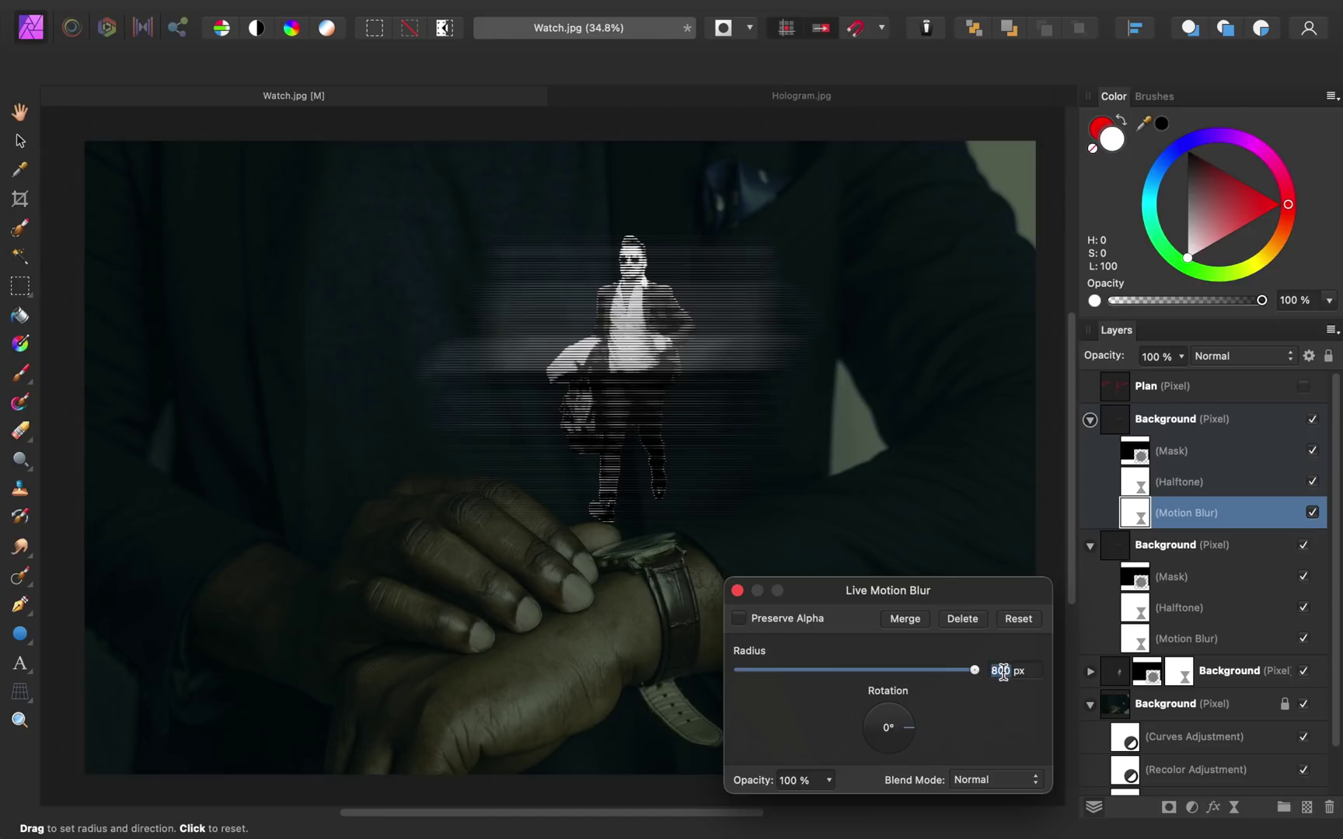
text(300)
key(Return)
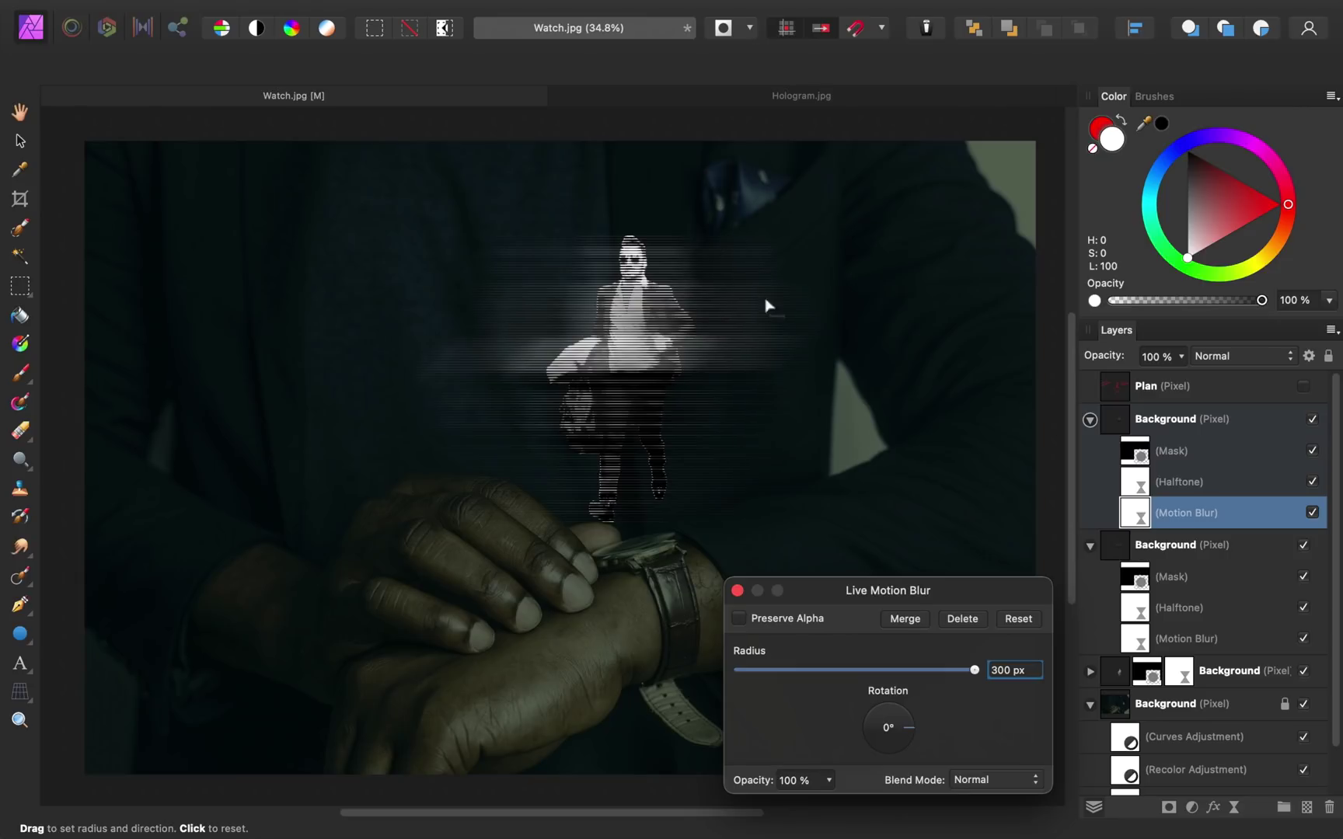
click(748, 589)
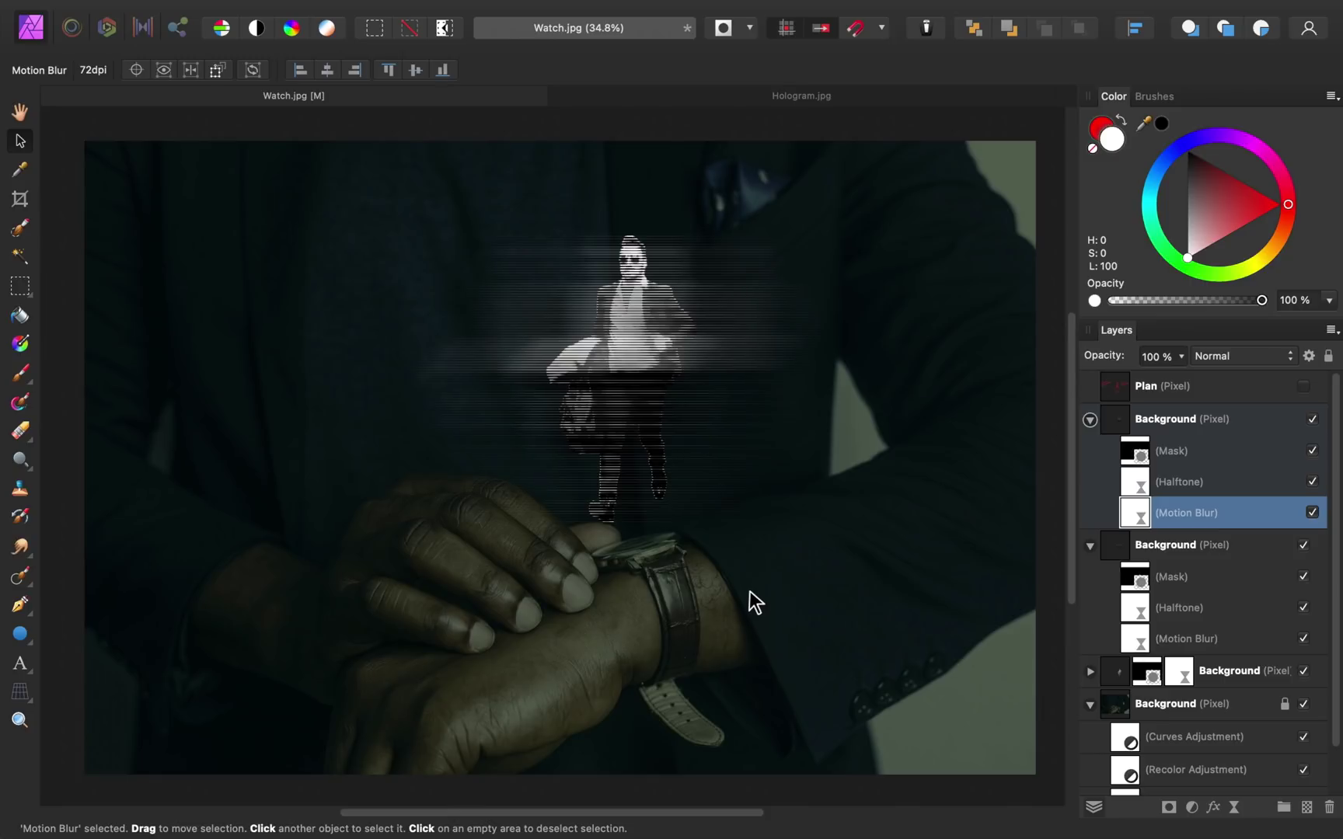
Step: Group the three layers of the man and name the group Subject
click(1091, 419)
click(1090, 450)
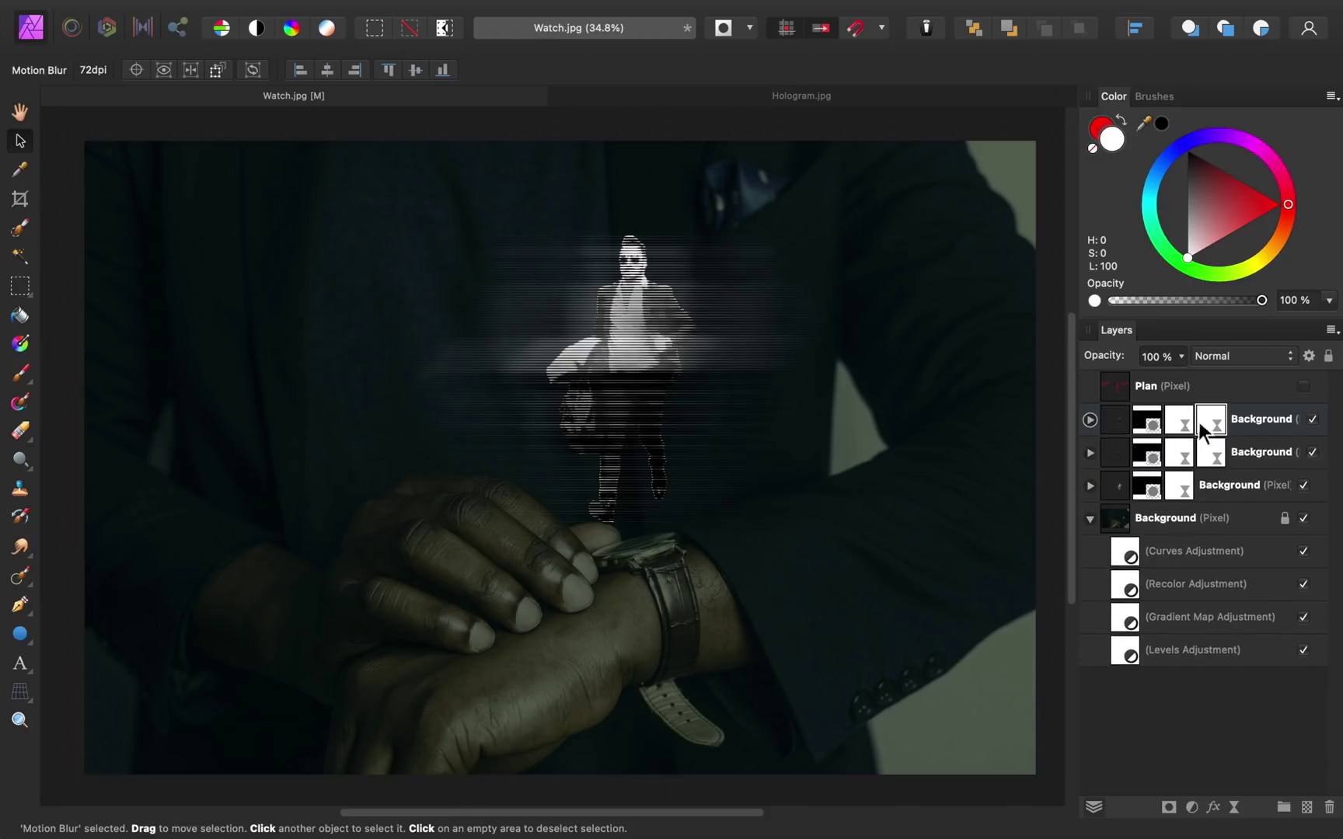
click(1255, 419)
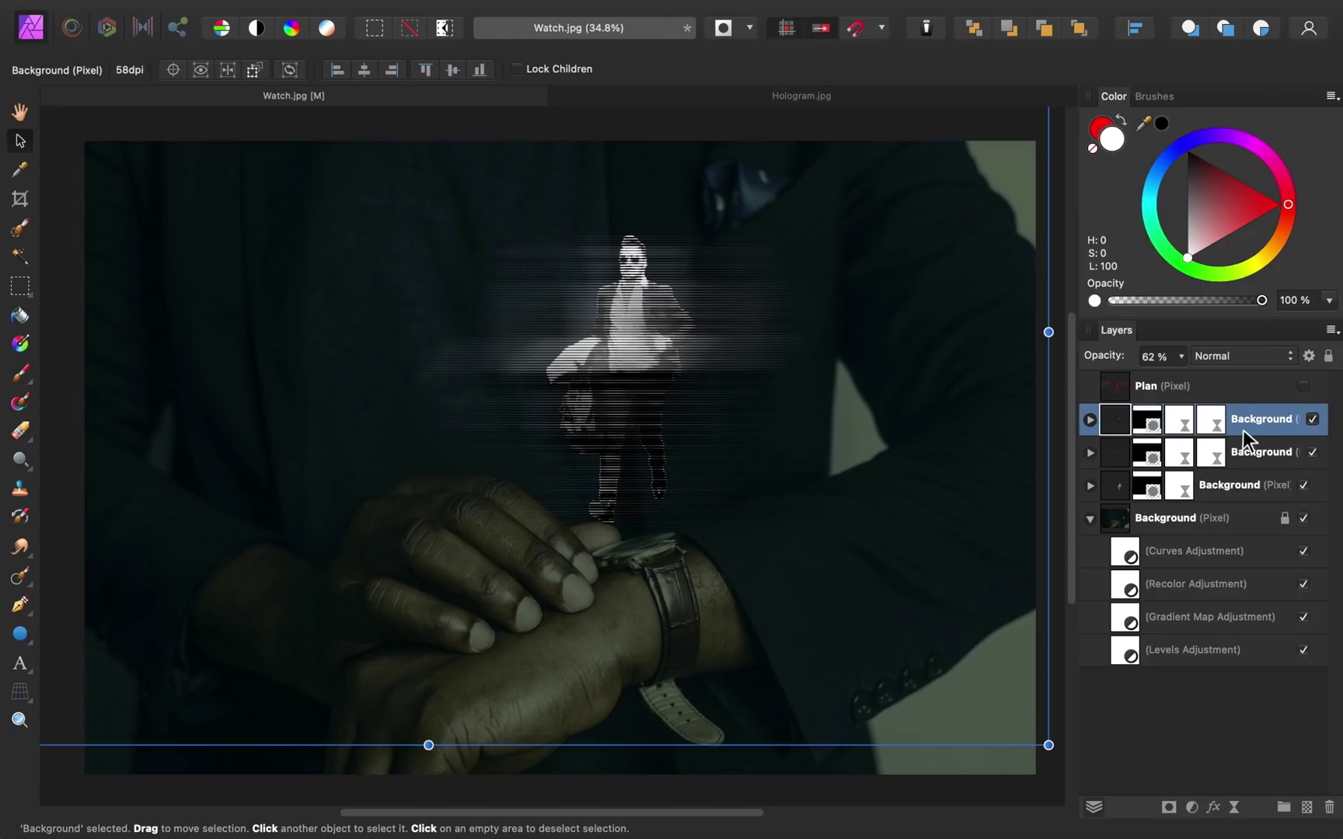
shift+click(1247, 484)
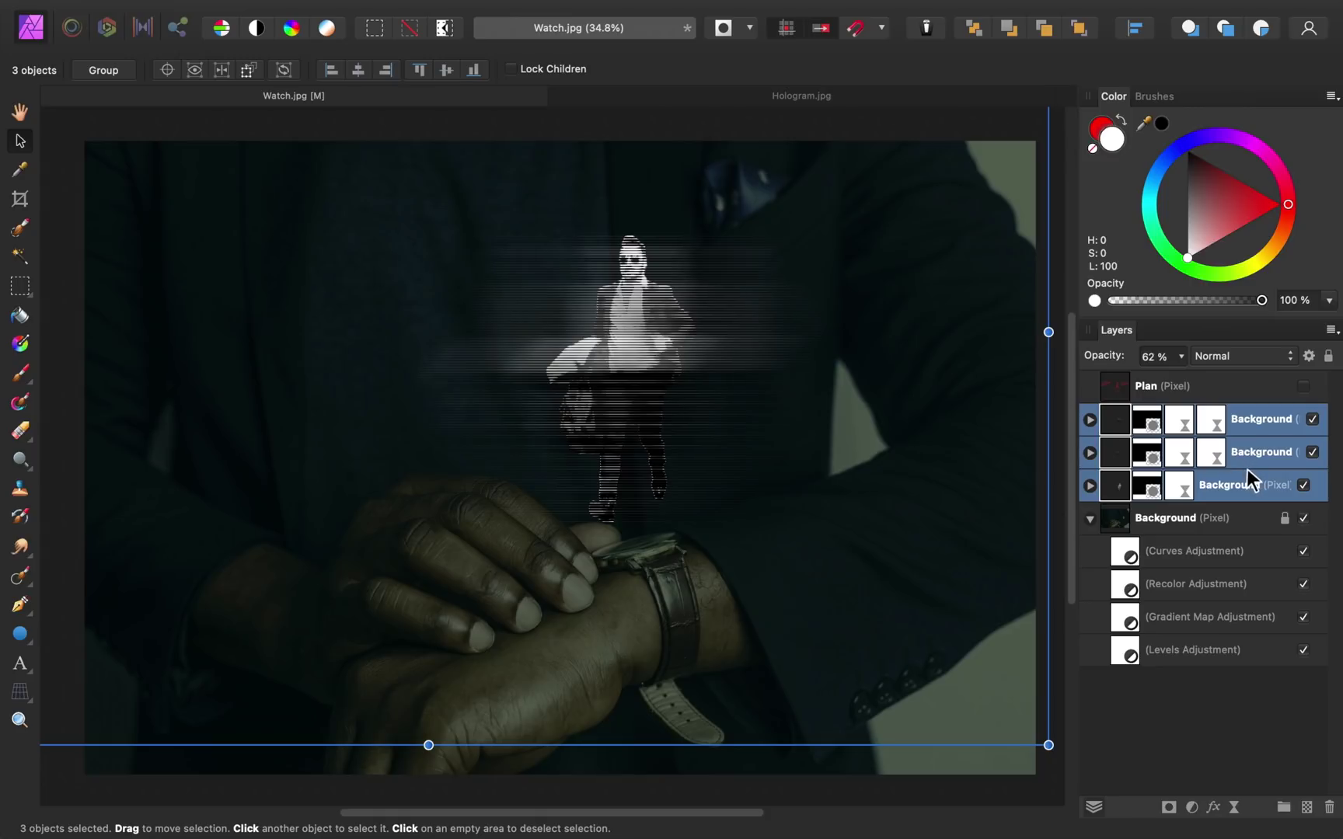
key(super+g)
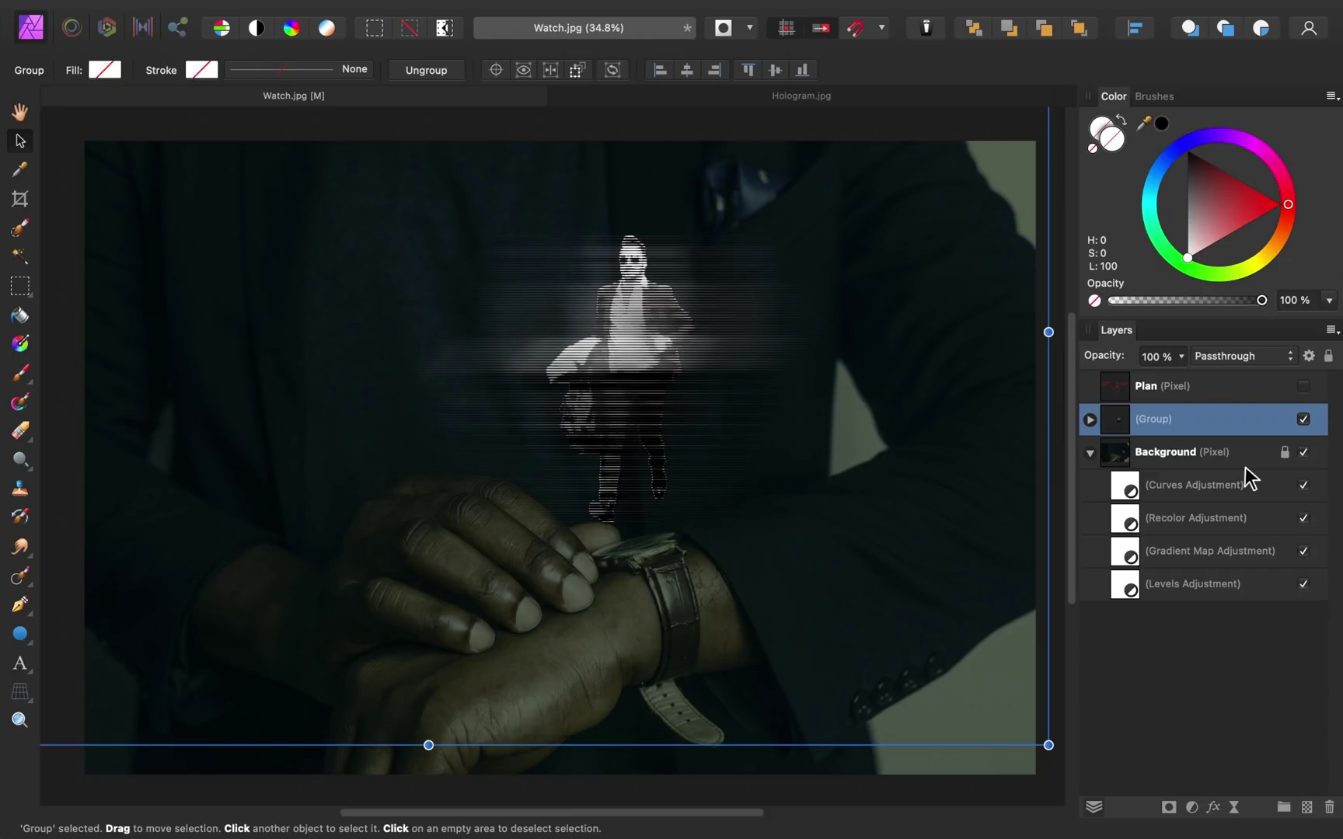
double_click(1160, 420)
text(Su)
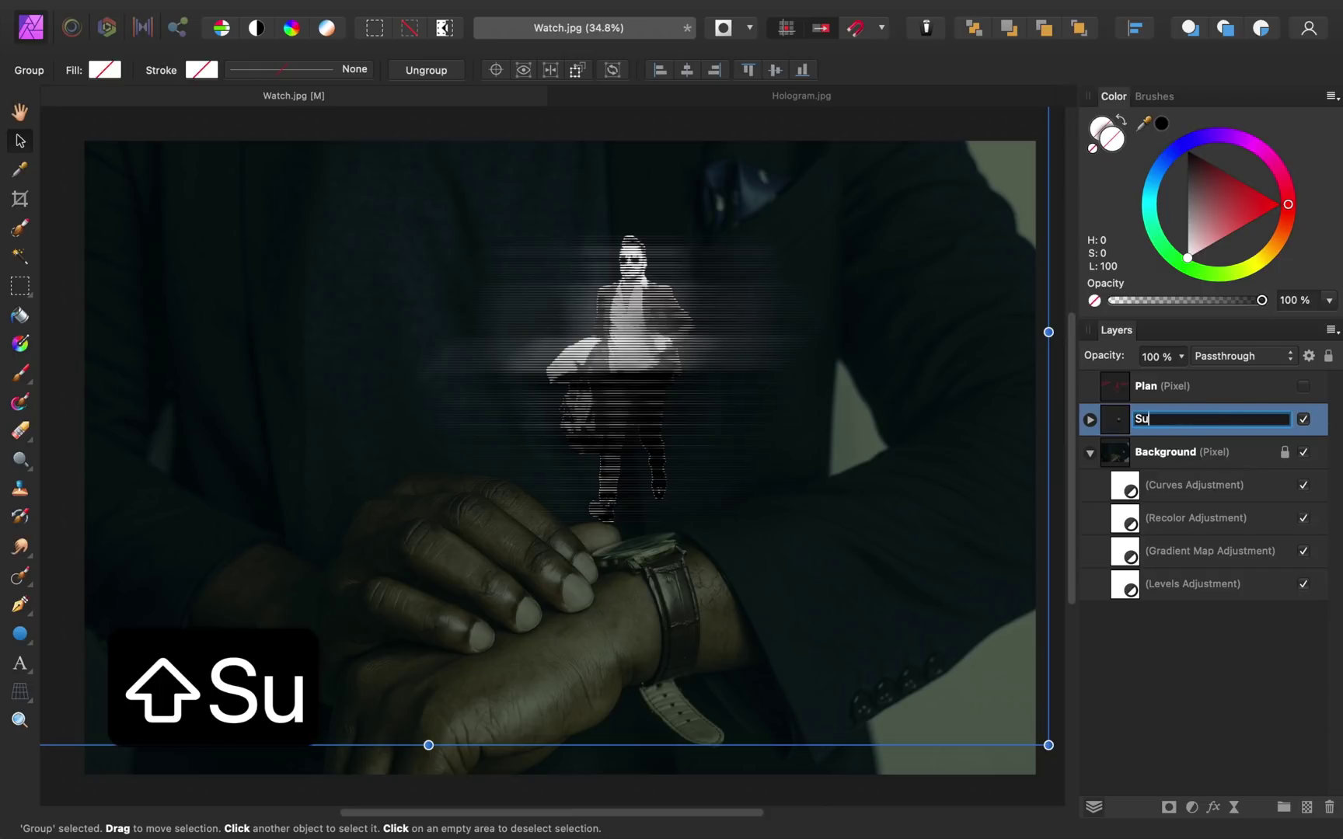
text(bject)
key(Return)
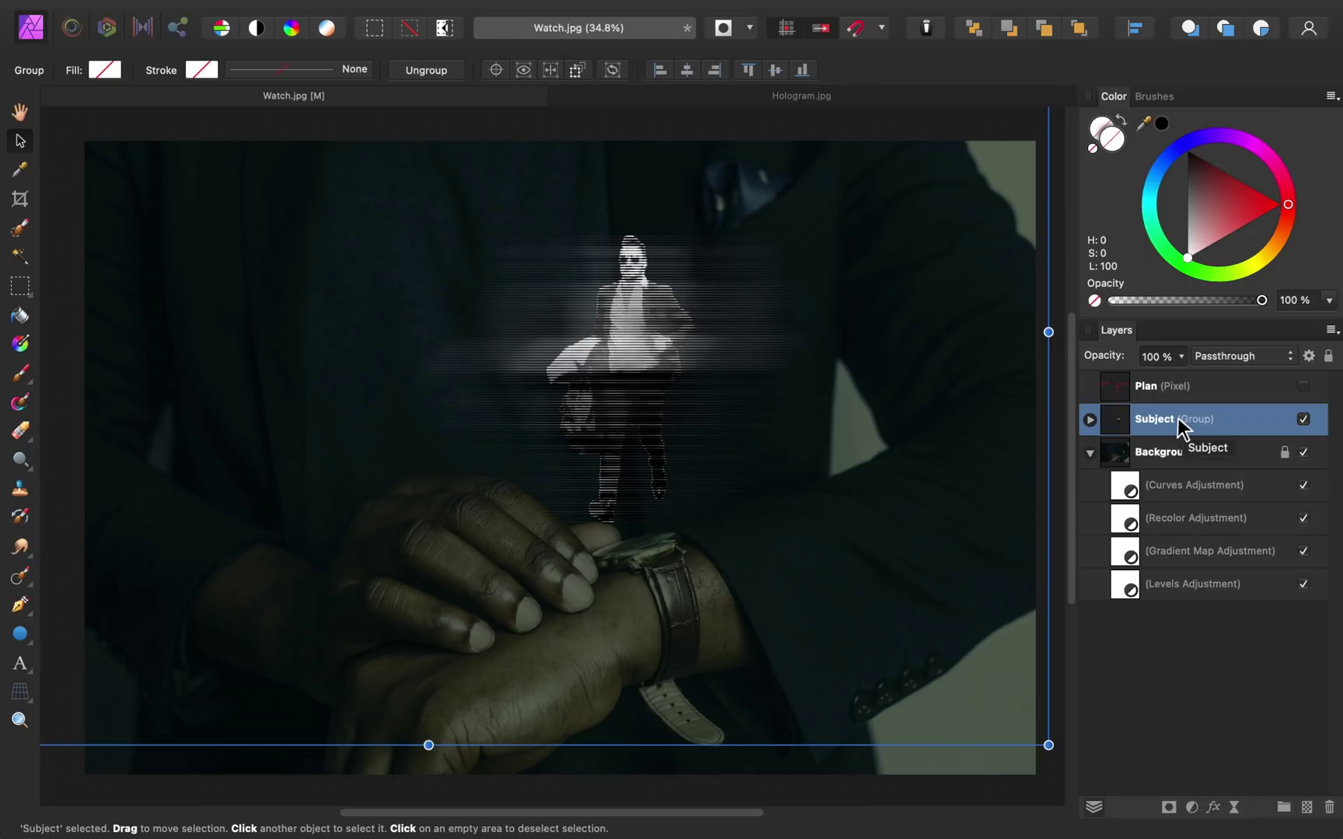
Step: Add a mask to the Subject group and set up a black paint brush with 21% flow and 0% hardness
click(1169, 808)
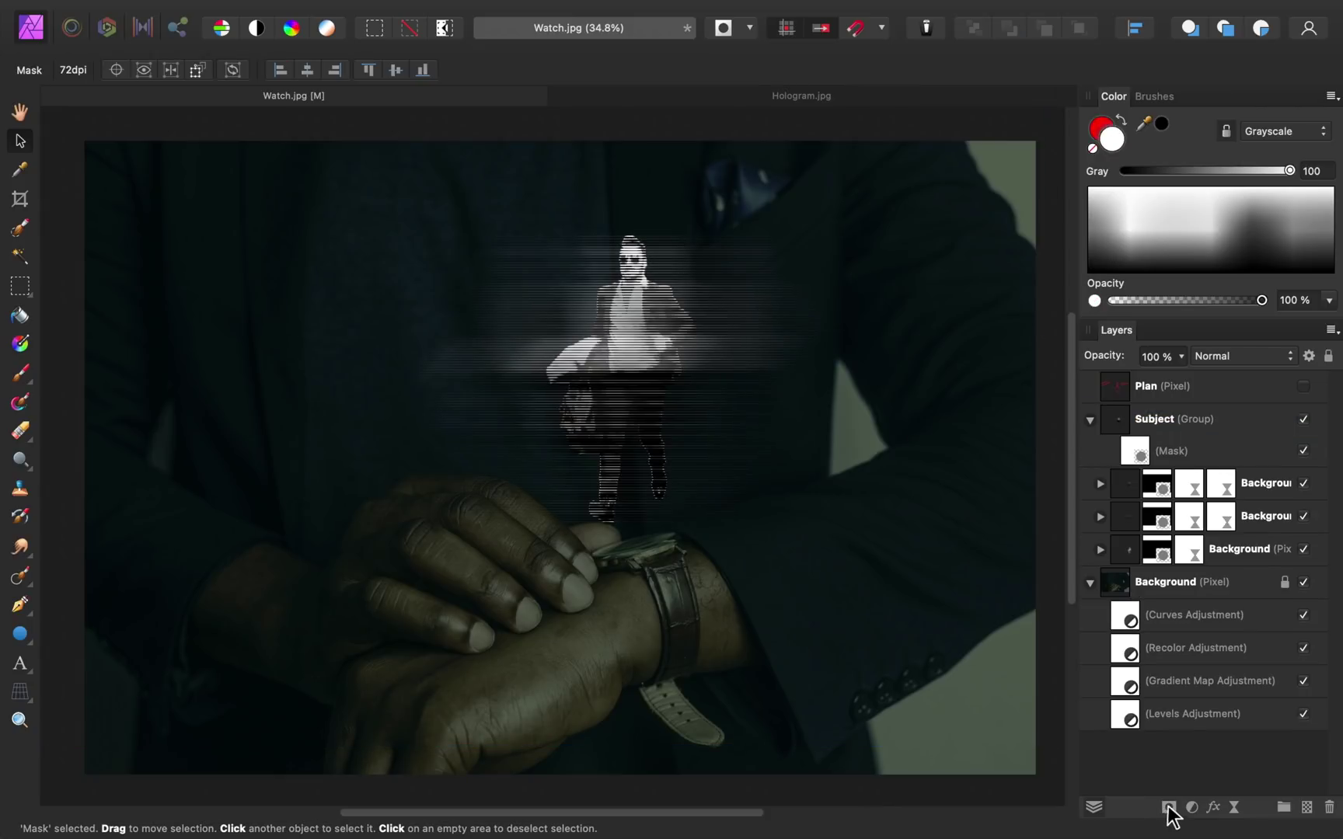
click(1134, 452)
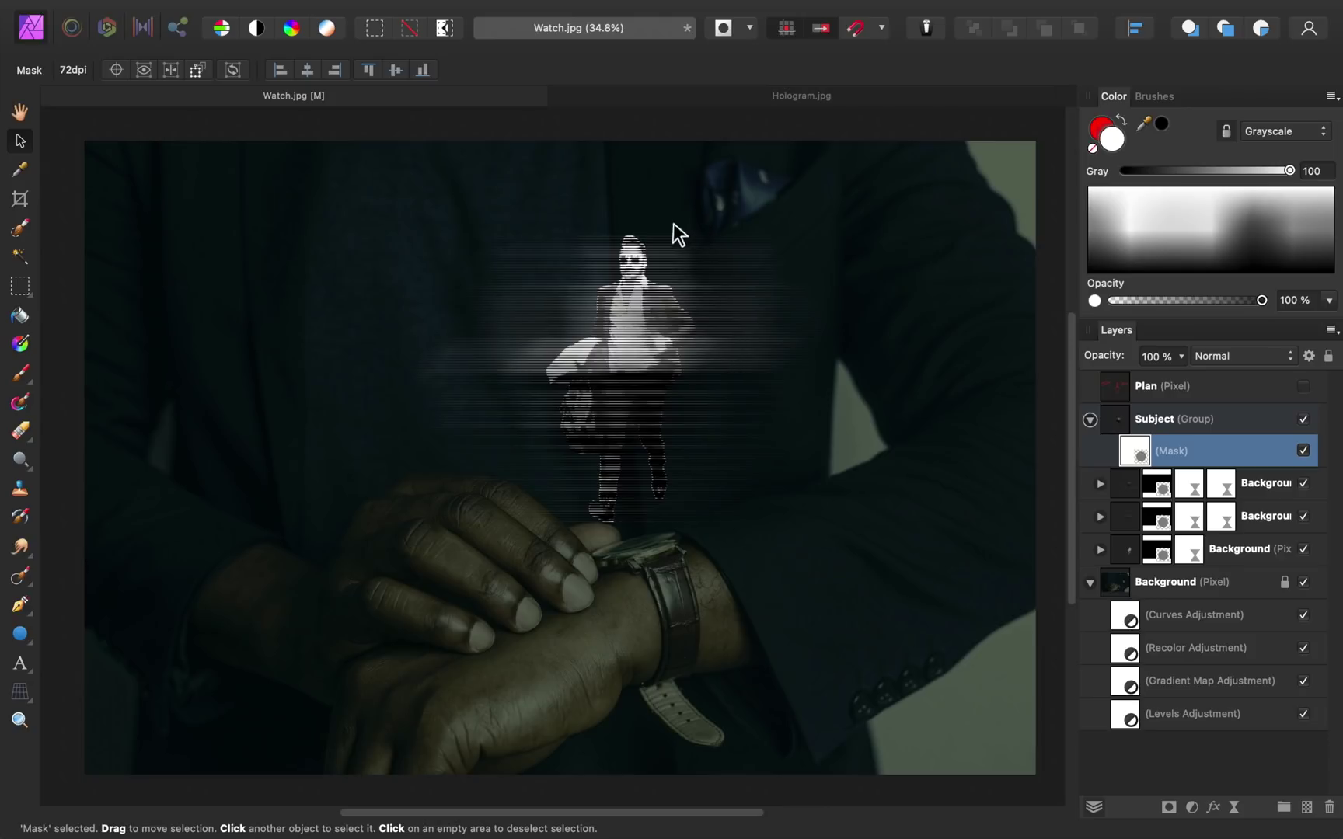
click(21, 374)
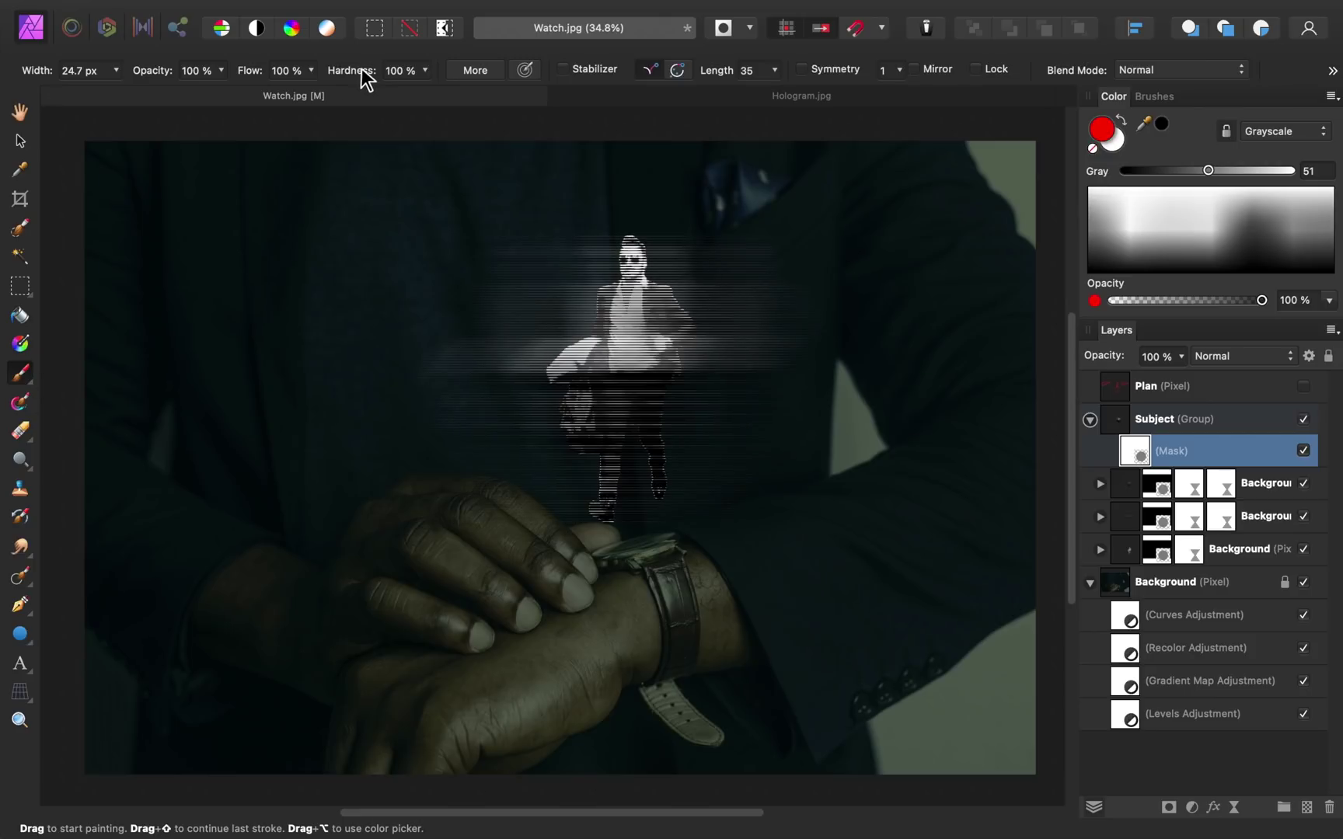
drag(335, 70, 261, 91)
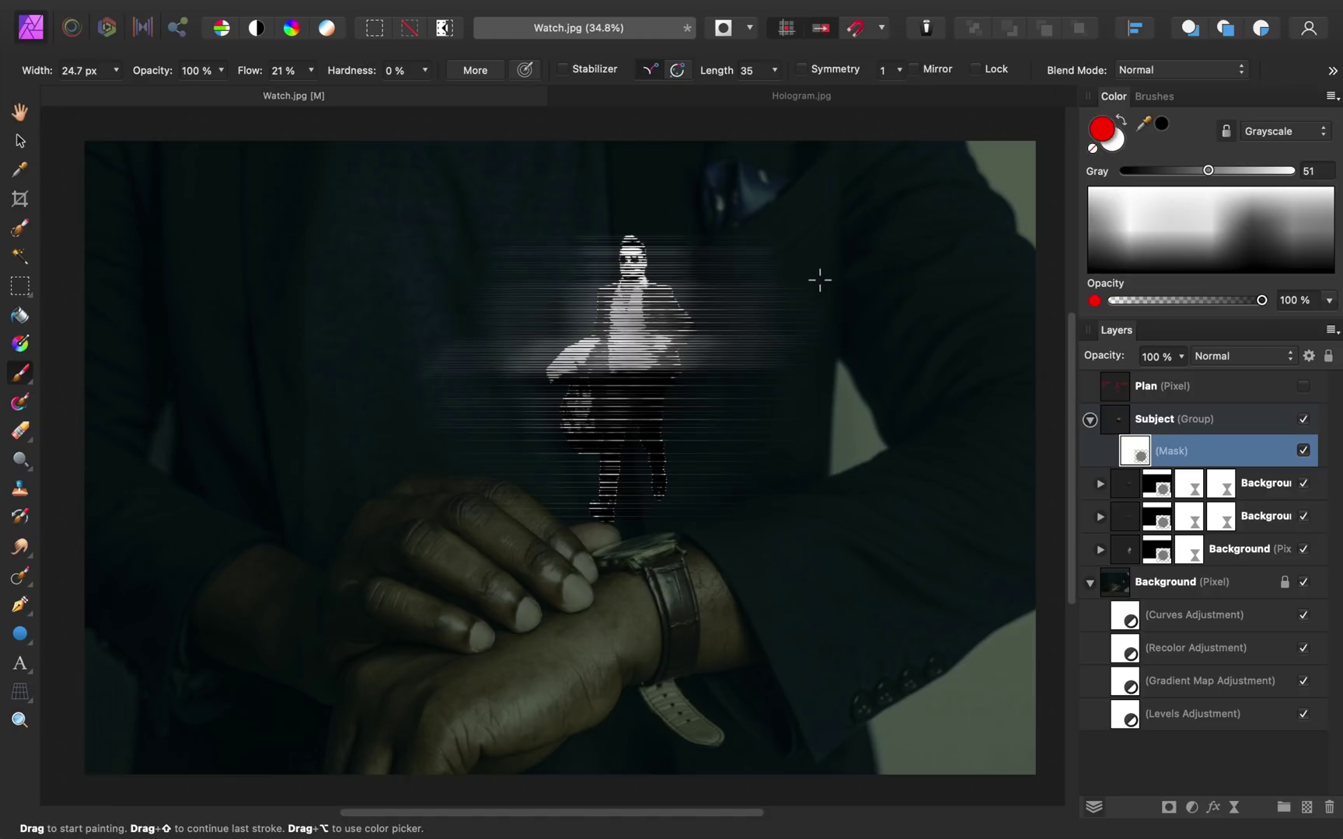
key(d)
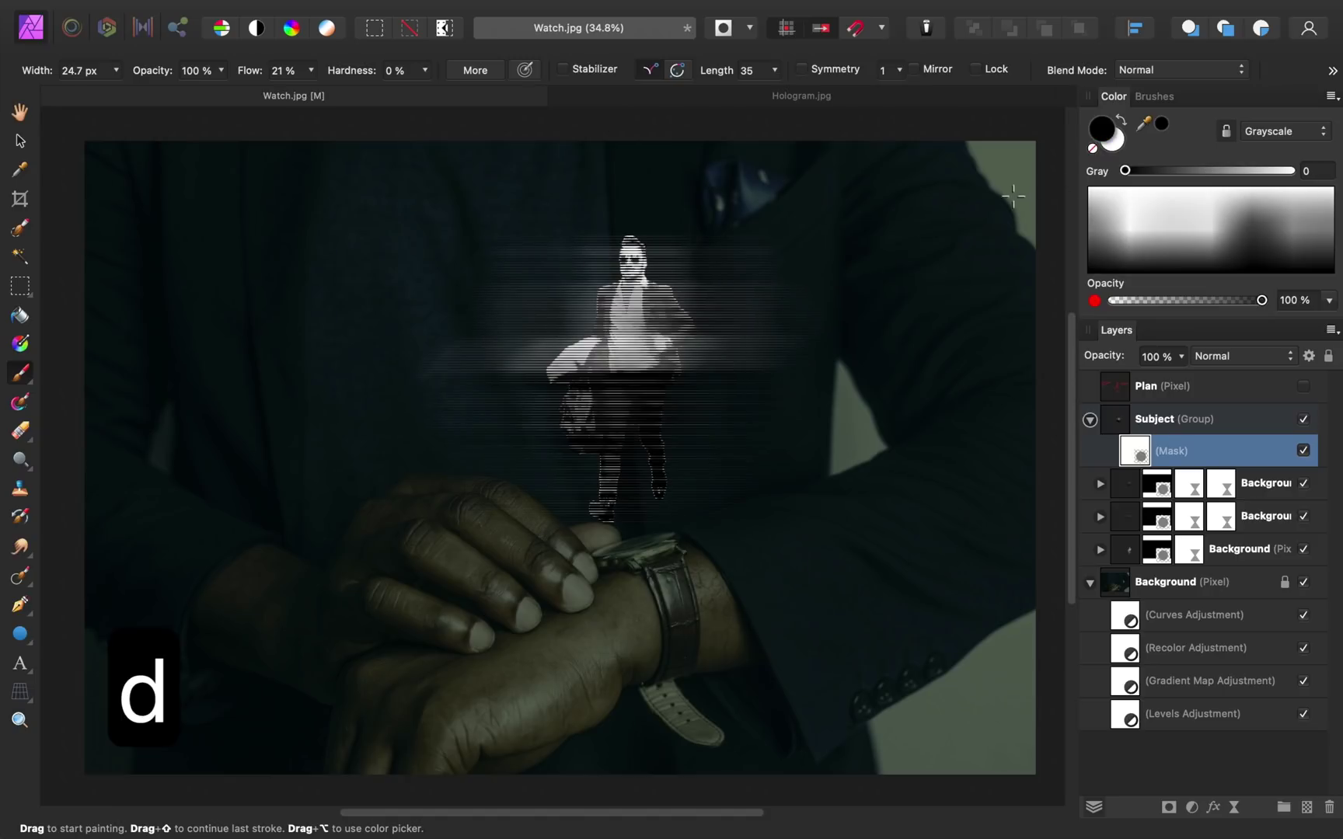
Step: Paint black on the Subject mask with a brush about 706 px wide to fade the blur streaks' outer ends on both sides
key(bracketright)
key(bracketright)
key(bracketright)
key(bracketright)
key(bracketright)
key(bracketright)
key(bracketright)
key(bracketright)
key(bracketright)
key(bracketright)
key(bracketright)
key(bracketright)
key(bracketright)
key(bracketright)
key(bracketright)
key(bracketright)
key(bracketright)
key(bracketright)
key(bracketright)
key(bracketright)
key(bracketright)
key(bracketright)
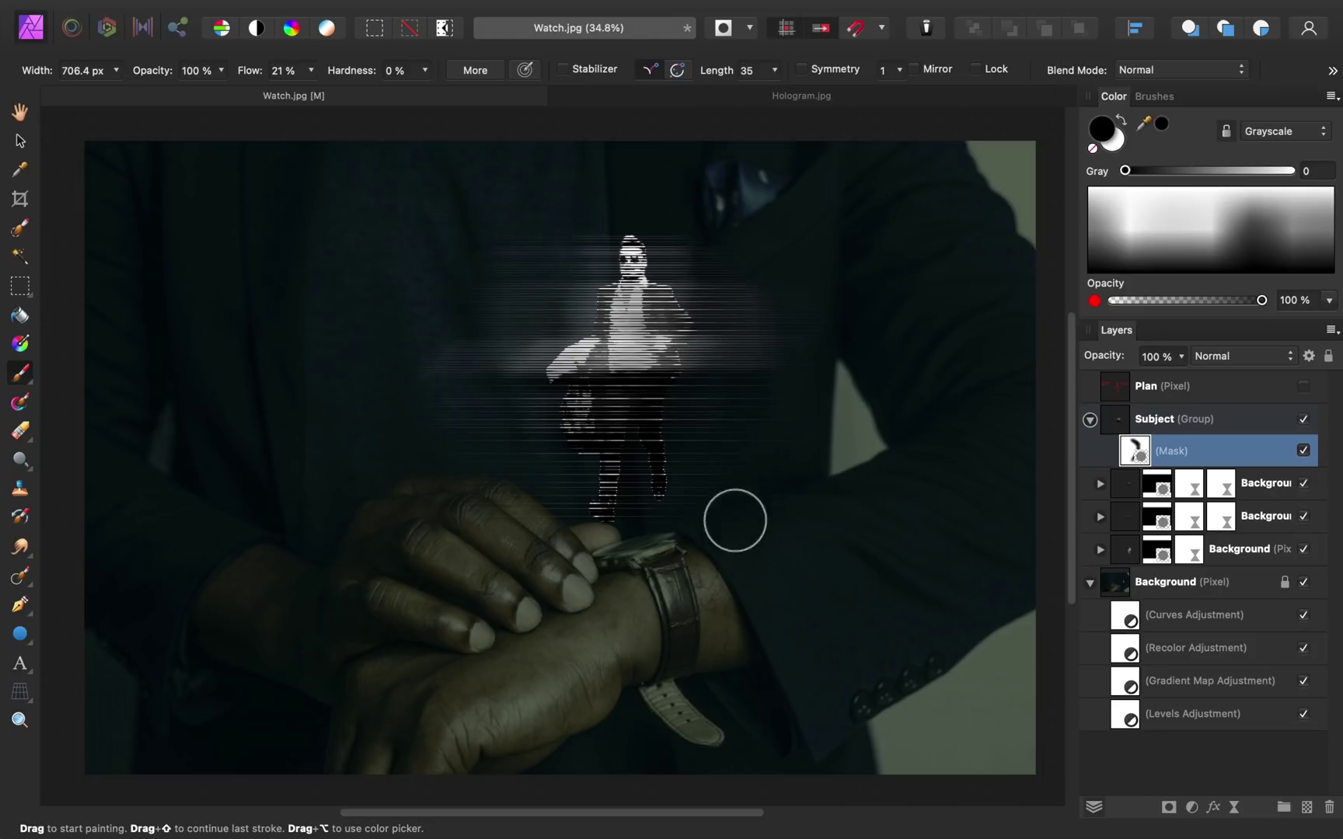
mouse_move(506, 522)
mouse_down()
mouse_move(437, 389)
mouse_move(494, 270)
mouse_move(459, 303)
mouse_move(453, 392)
mouse_up()
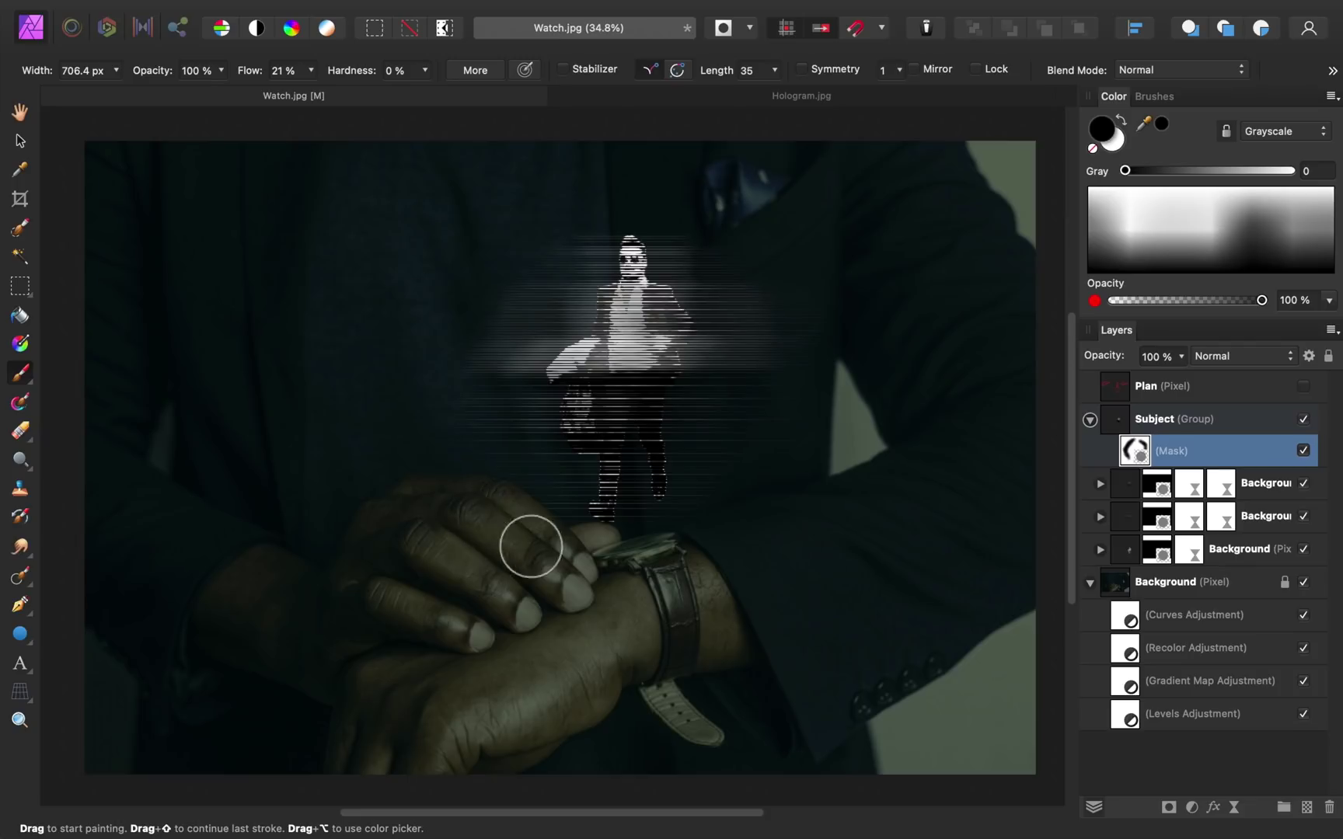
mouse_move(903, 598)
mouse_down()
mouse_move(920, 531)
mouse_move(933, 545)
mouse_up()
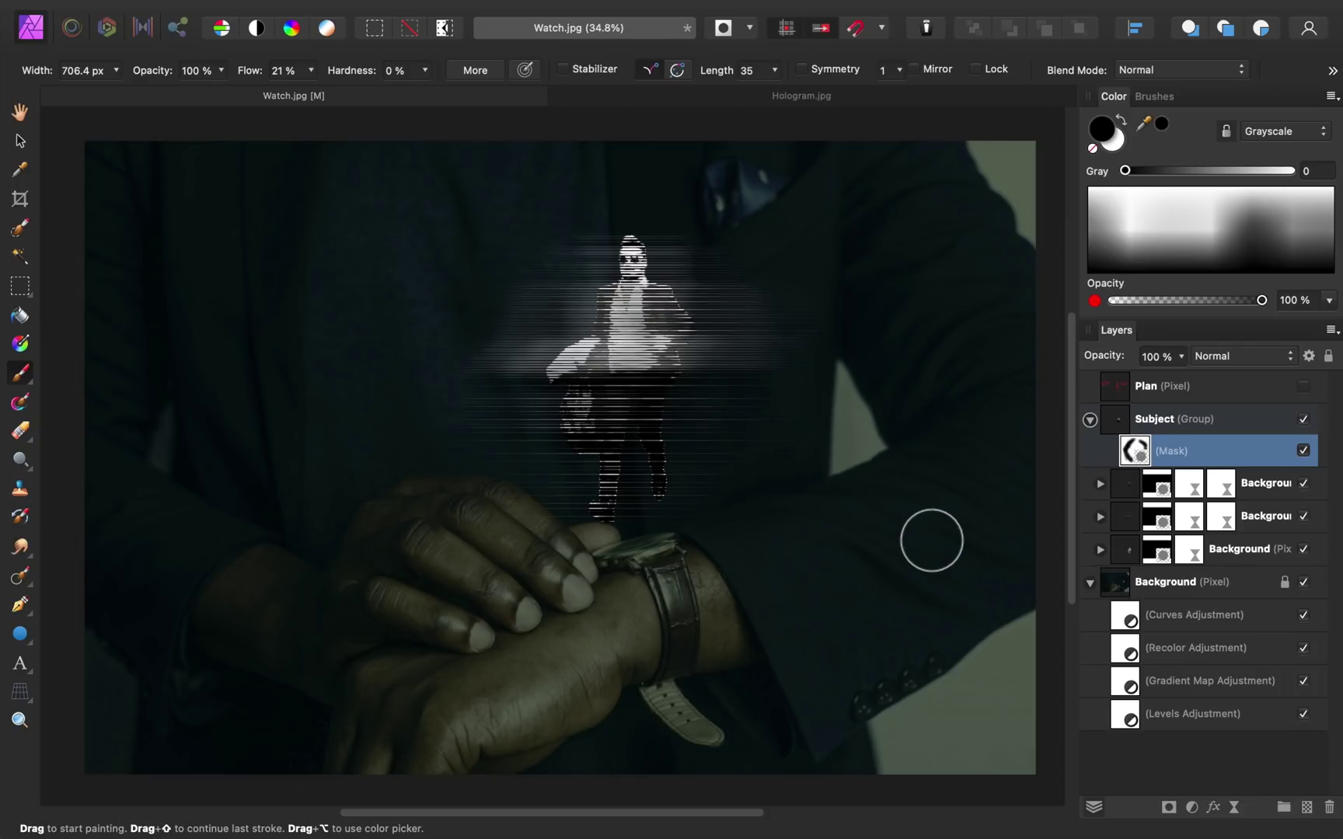
Step: Set the Subject group's opacity to 84% and add a Levels adjustment inside it, below its mask, with output black level 25%
click(1166, 419)
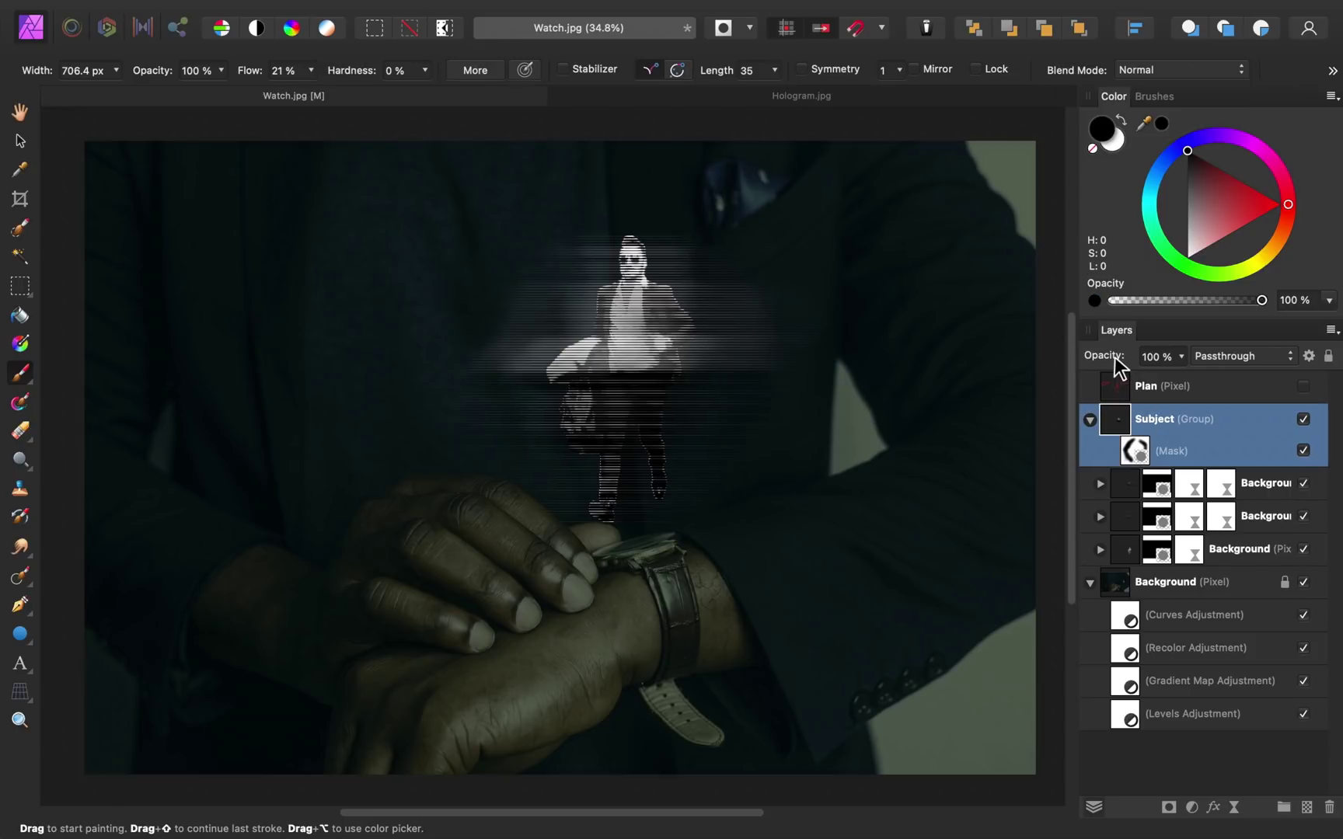
drag(1113, 358, 1097, 359)
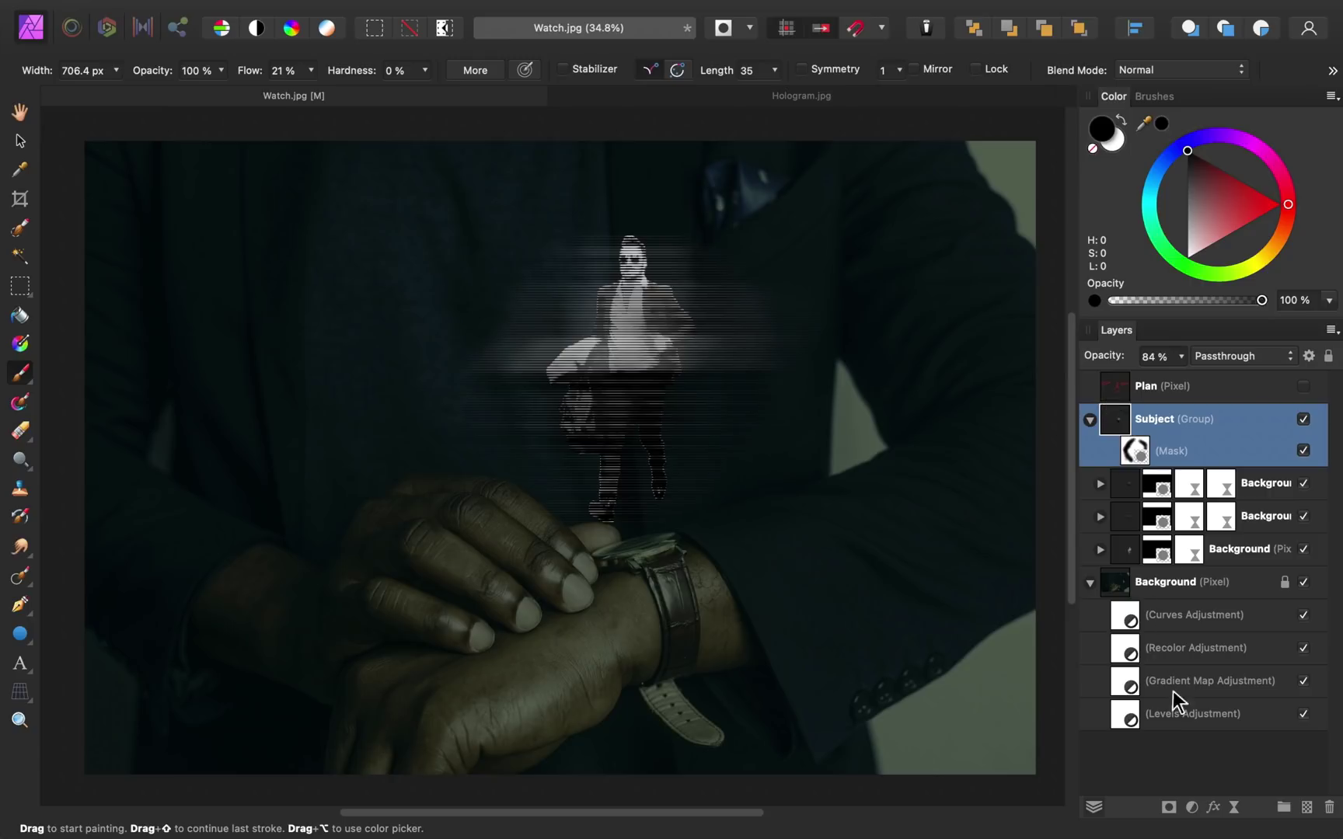
click(1190, 807)
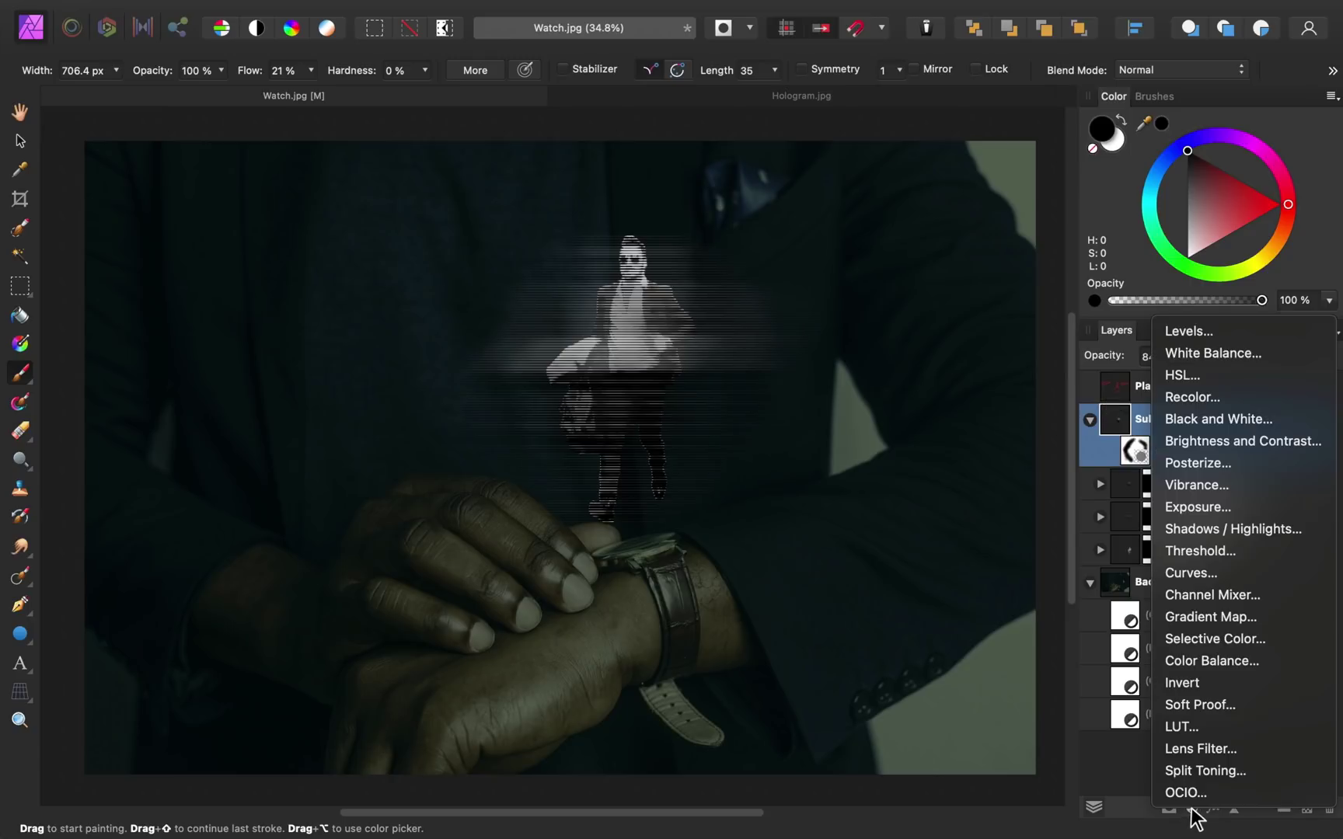
click(1189, 332)
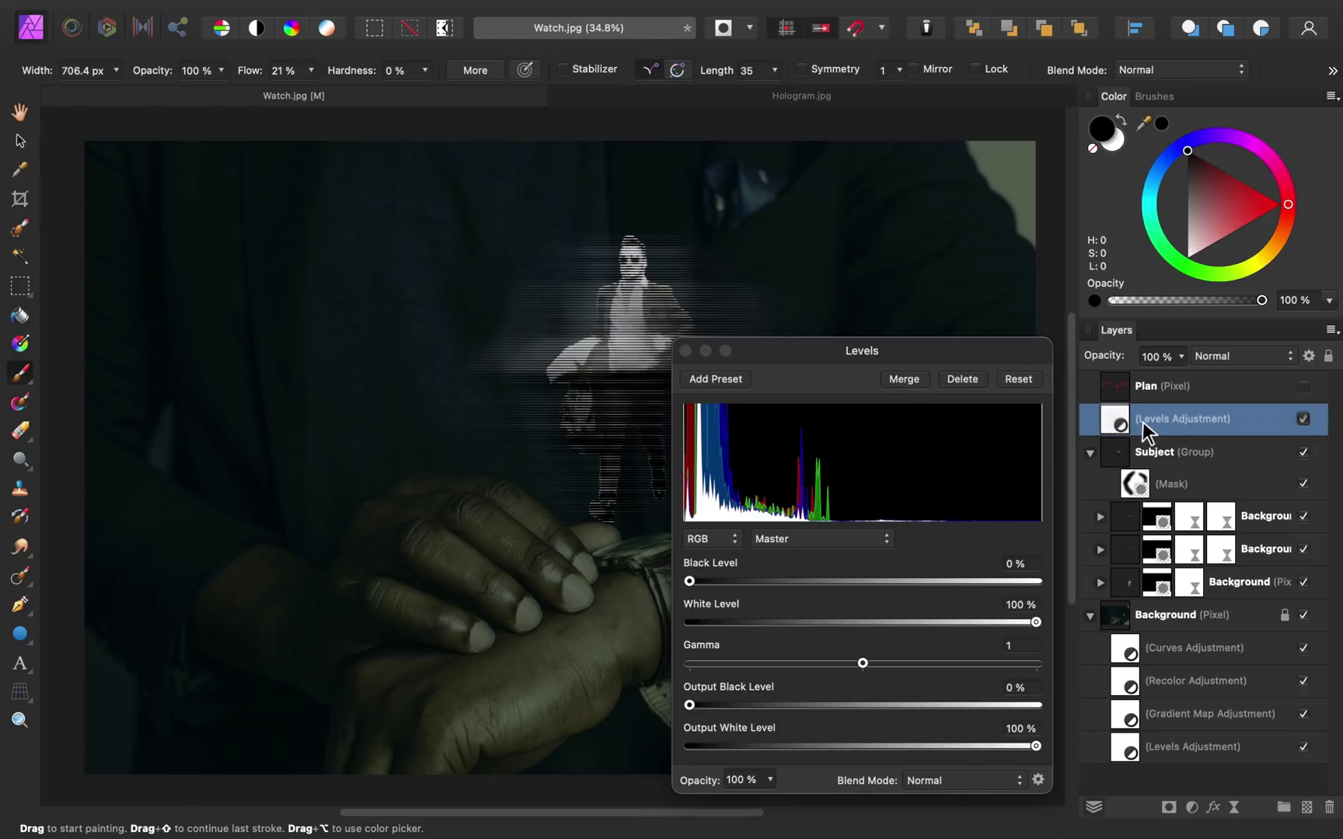
click(1091, 452)
drag(1147, 417, 1193, 464)
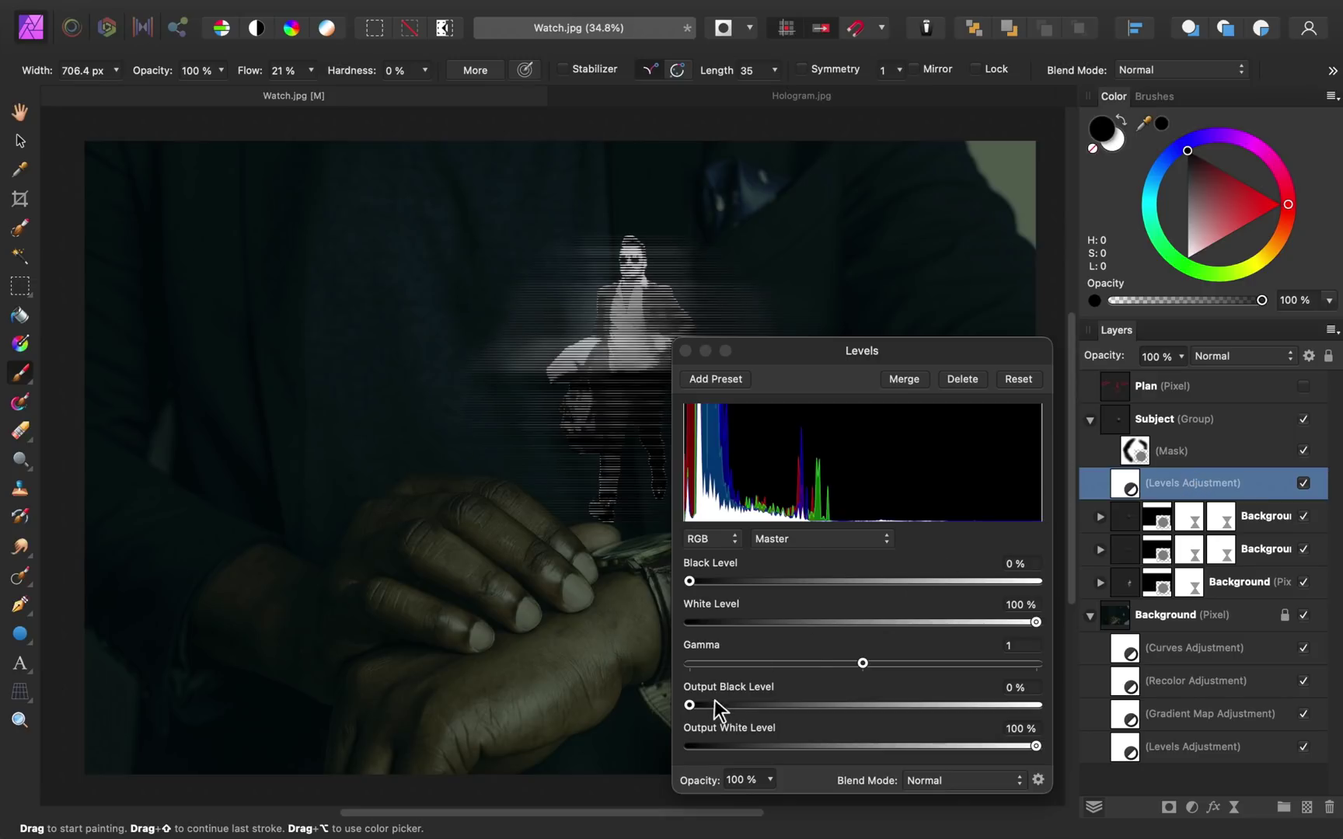
drag(690, 705, 775, 717)
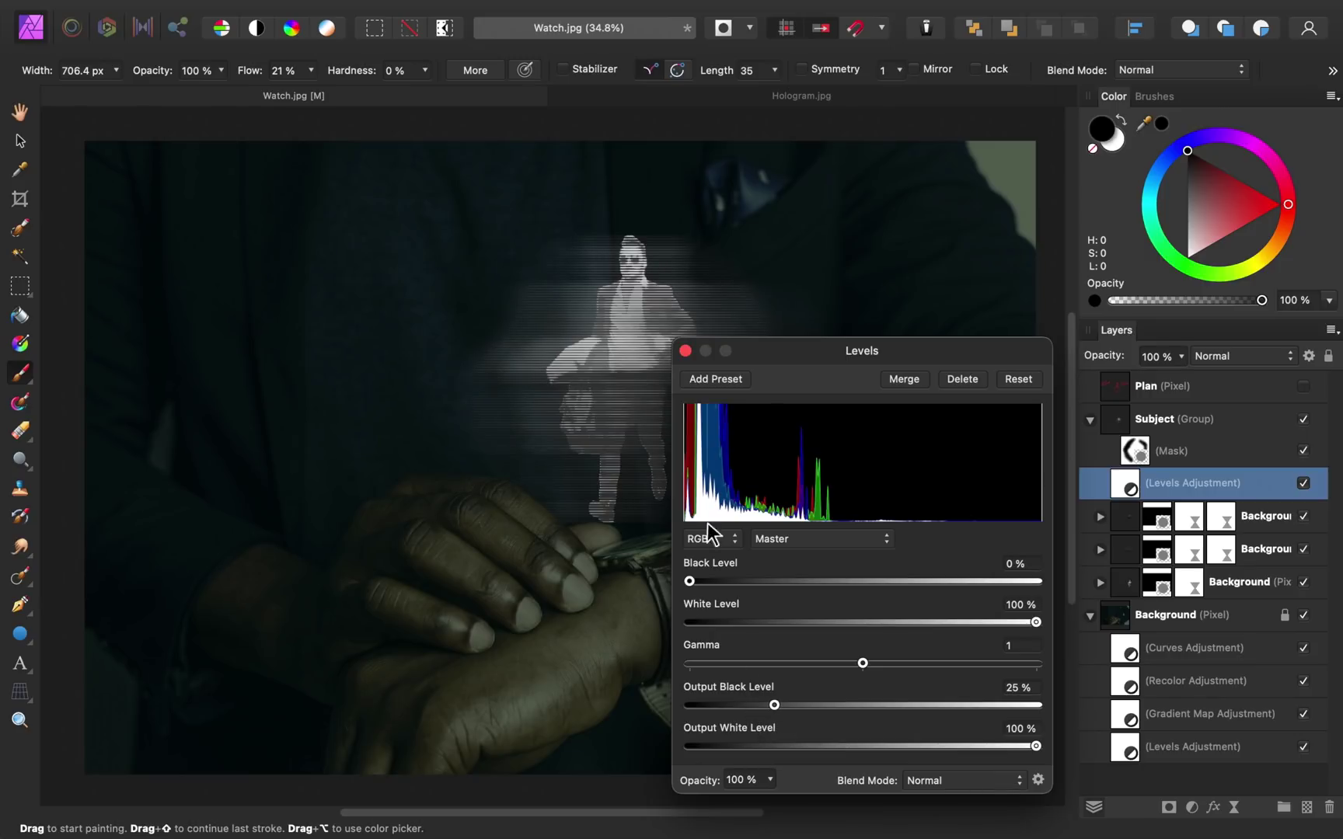
click(685, 351)
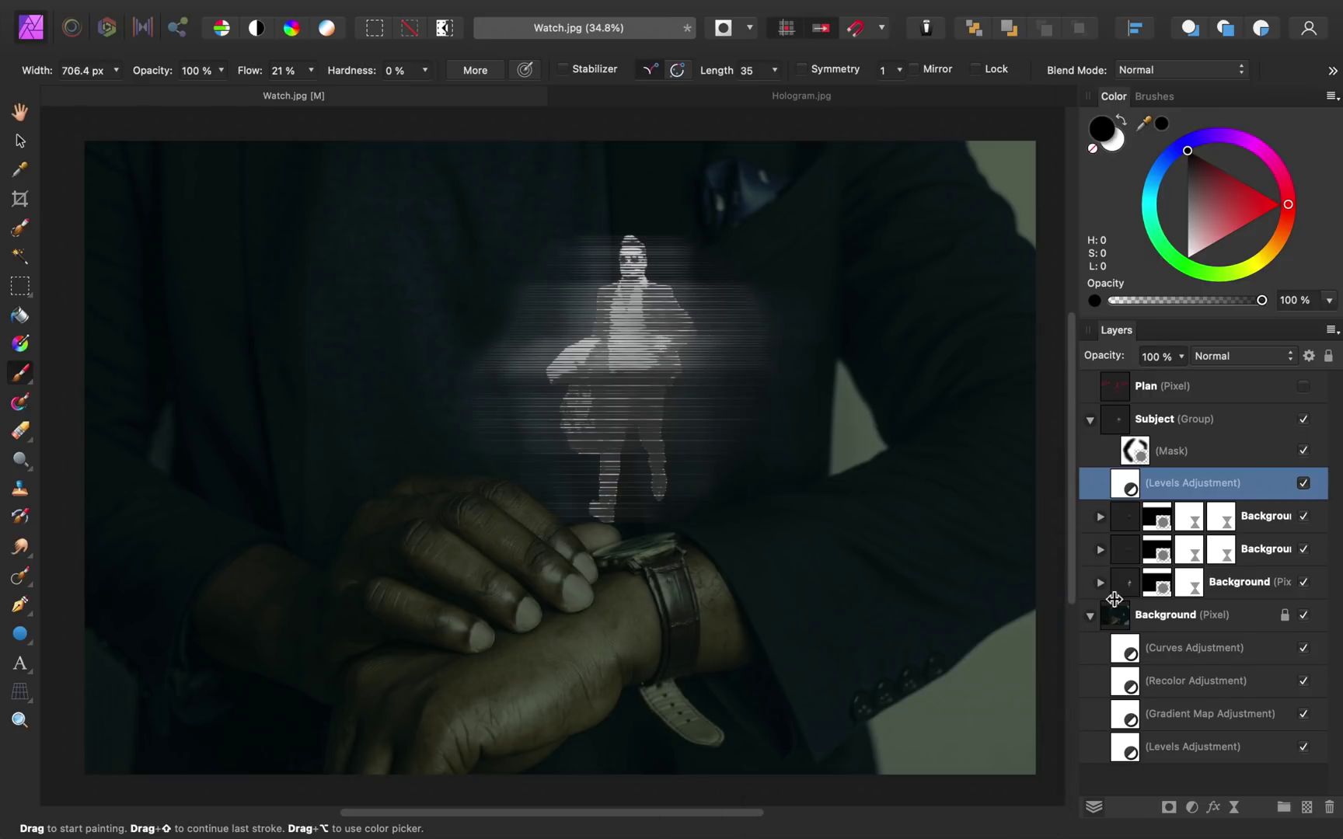
Step: Add a Recolor adjustment inside the Subject group with hue 171.3°, saturation 29% and lightness -14%
click(1192, 809)
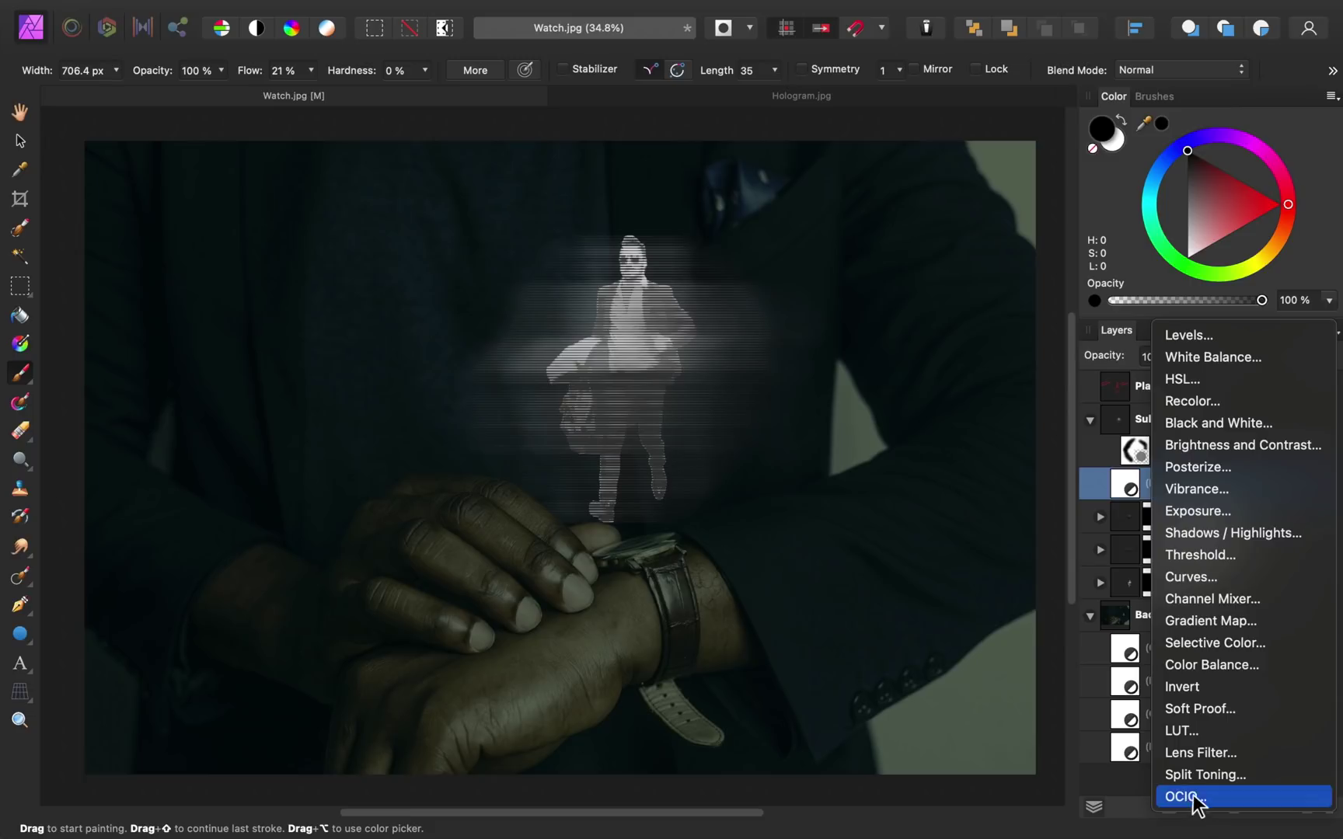
click(1200, 402)
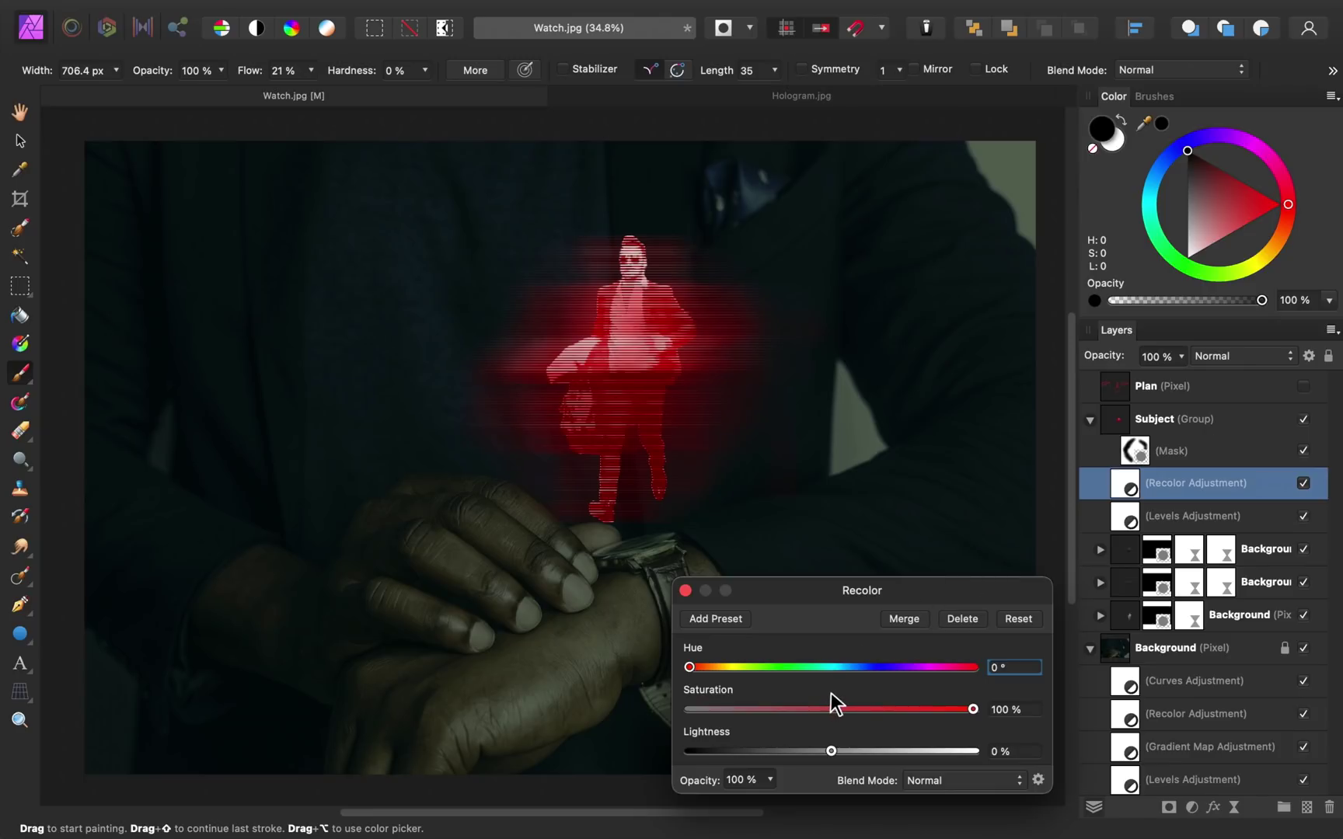
mouse_move(855, 668)
mouse_down()
mouse_move(870, 668)
mouse_move(829, 666)
mouse_up()
drag(972, 710, 767, 707)
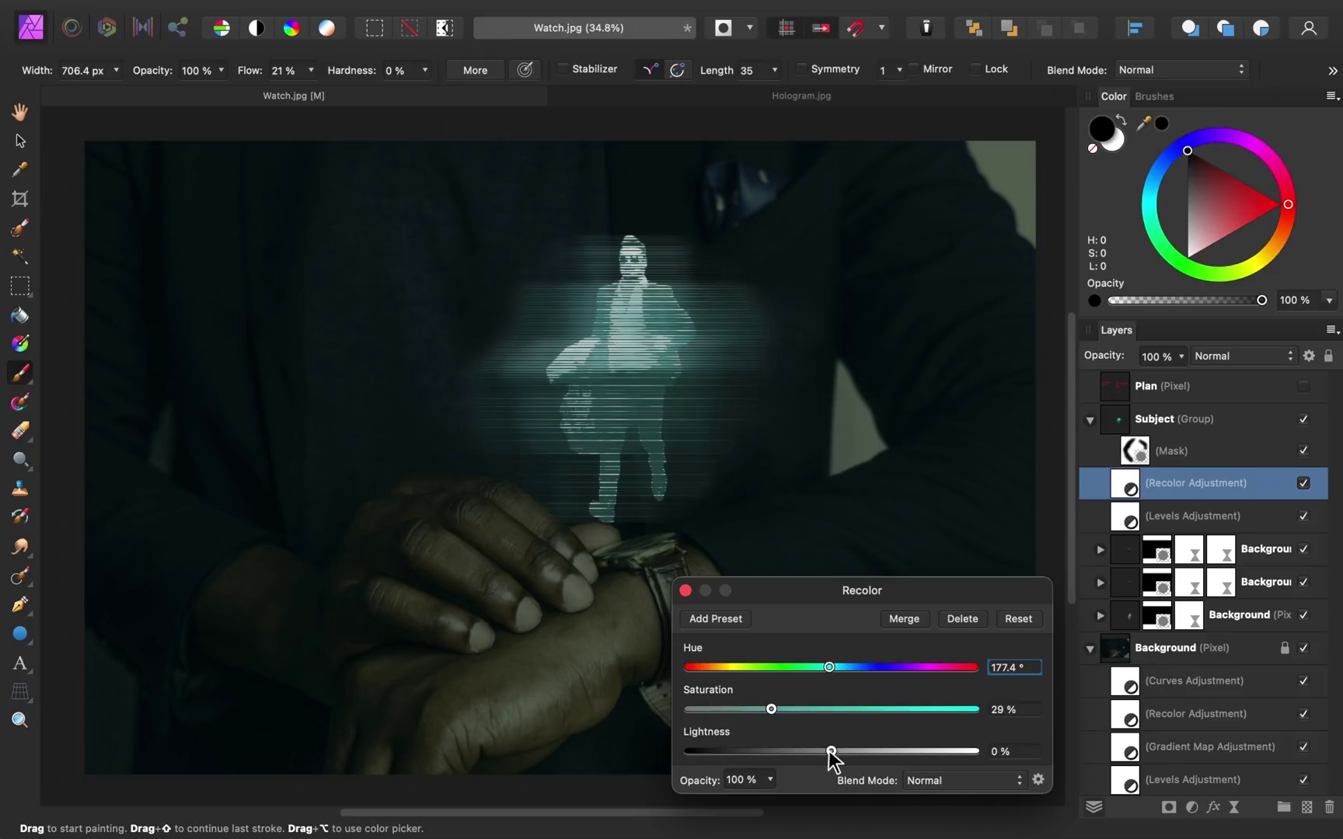
drag(830, 752, 802, 748)
drag(828, 667, 822, 666)
drag(806, 751, 811, 751)
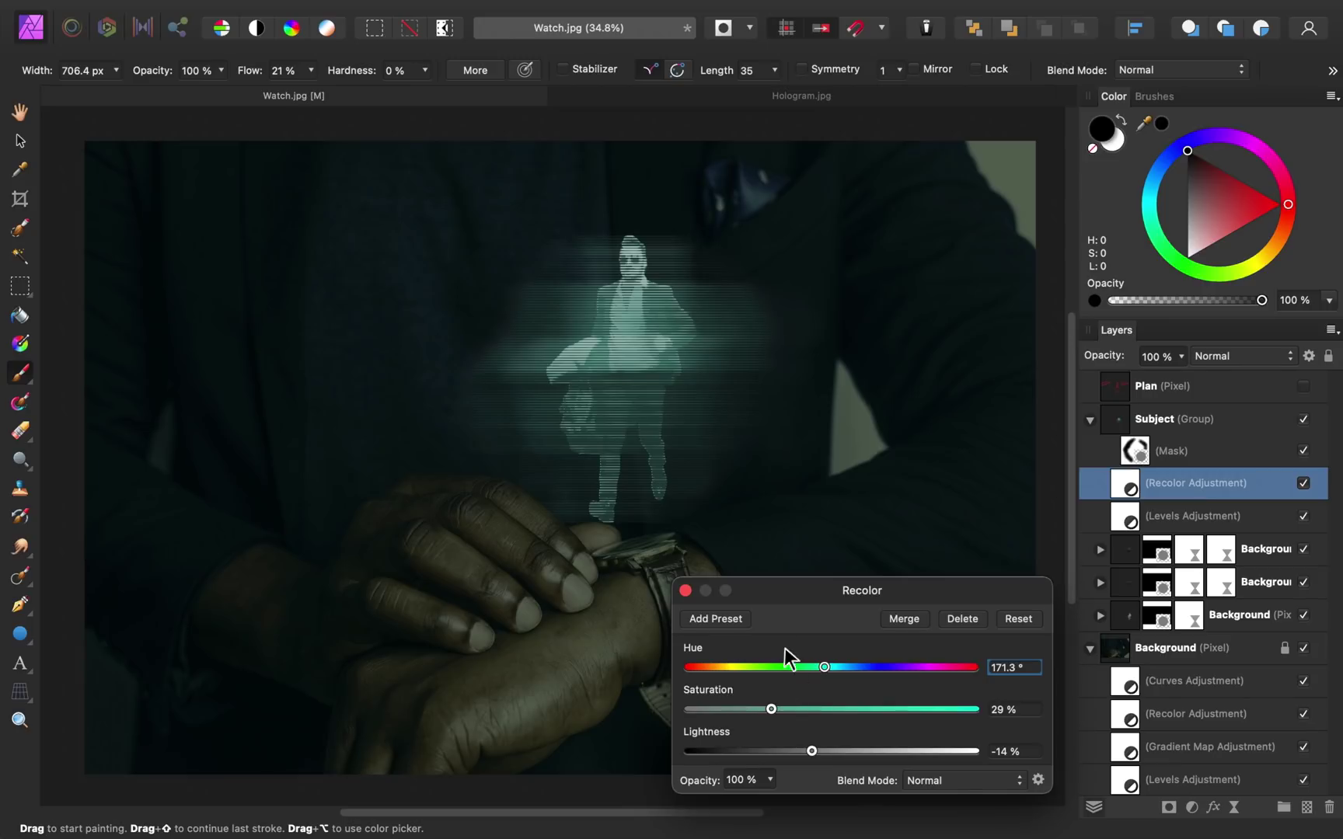
click(687, 591)
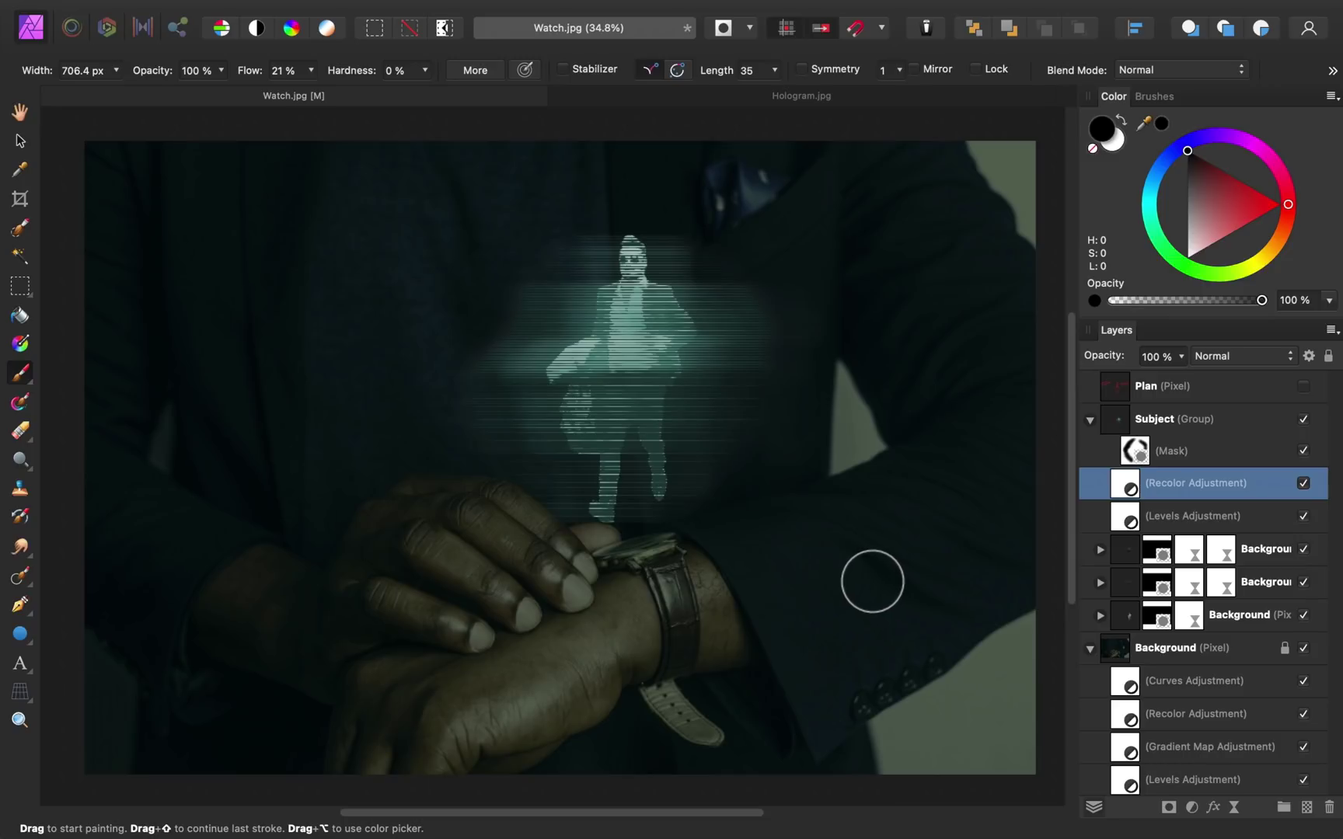
Step: Draw a white ellipse over the watch face on a layer above the Subject group and rotate it to match the watch's tilt
click(1090, 420)
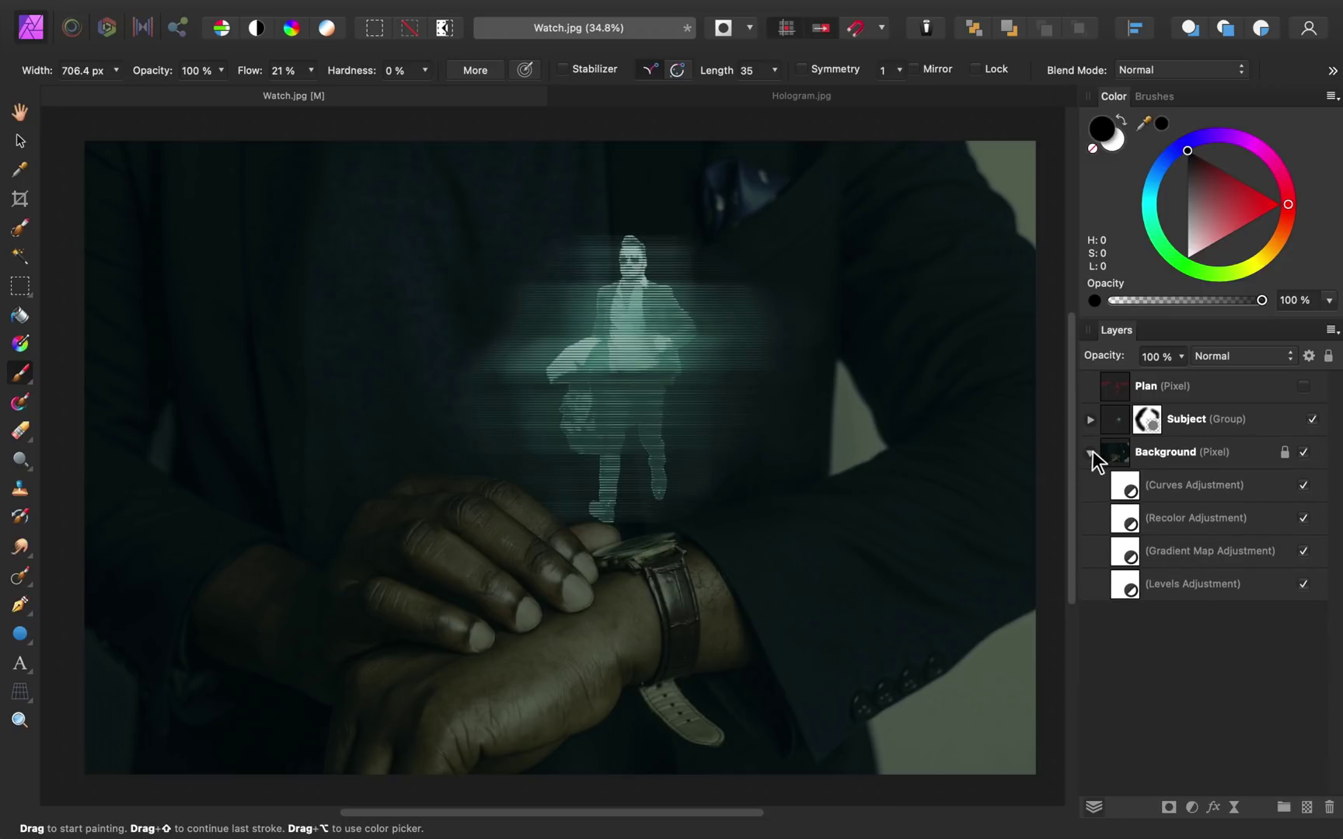
click(1089, 451)
click(1190, 418)
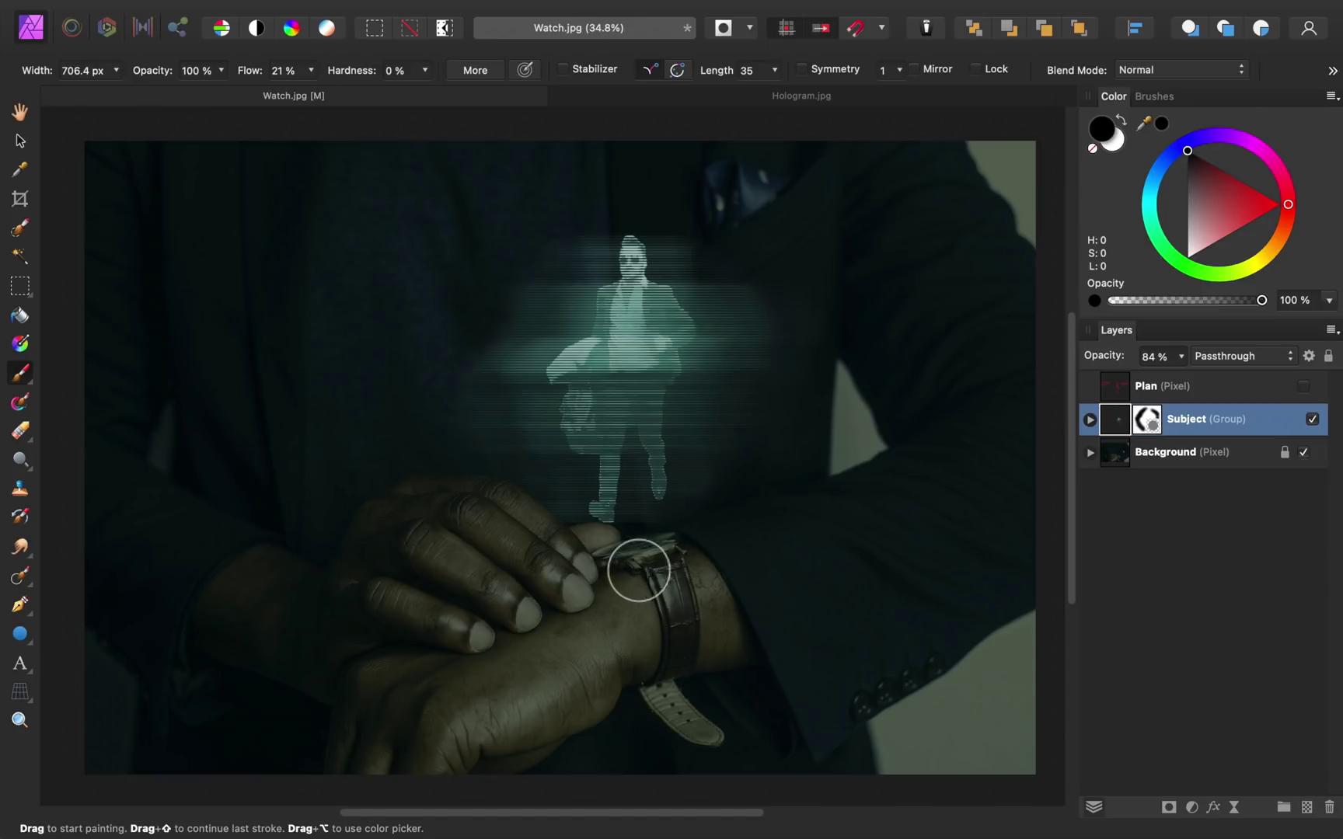
click(31, 641)
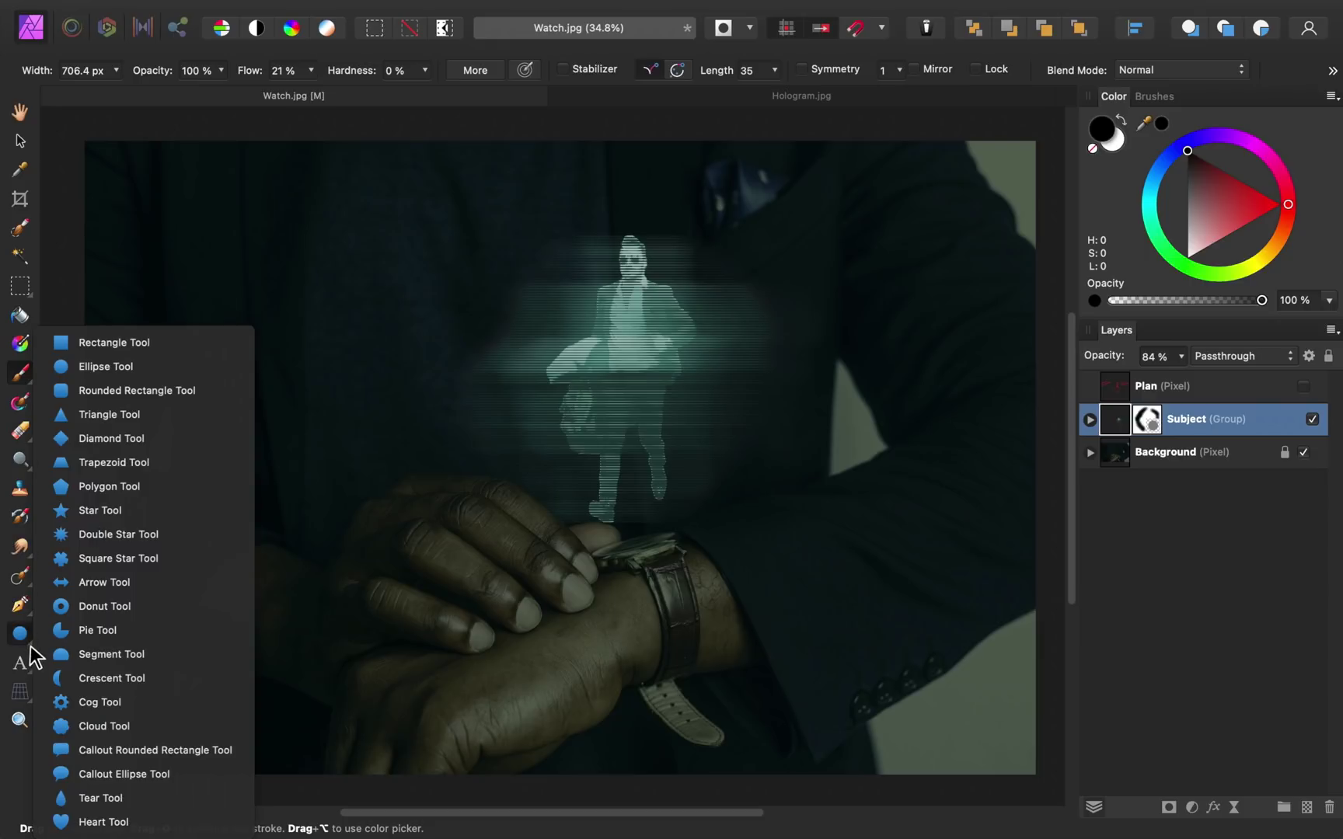
click(154, 368)
scroll(604, 558, up, 5)
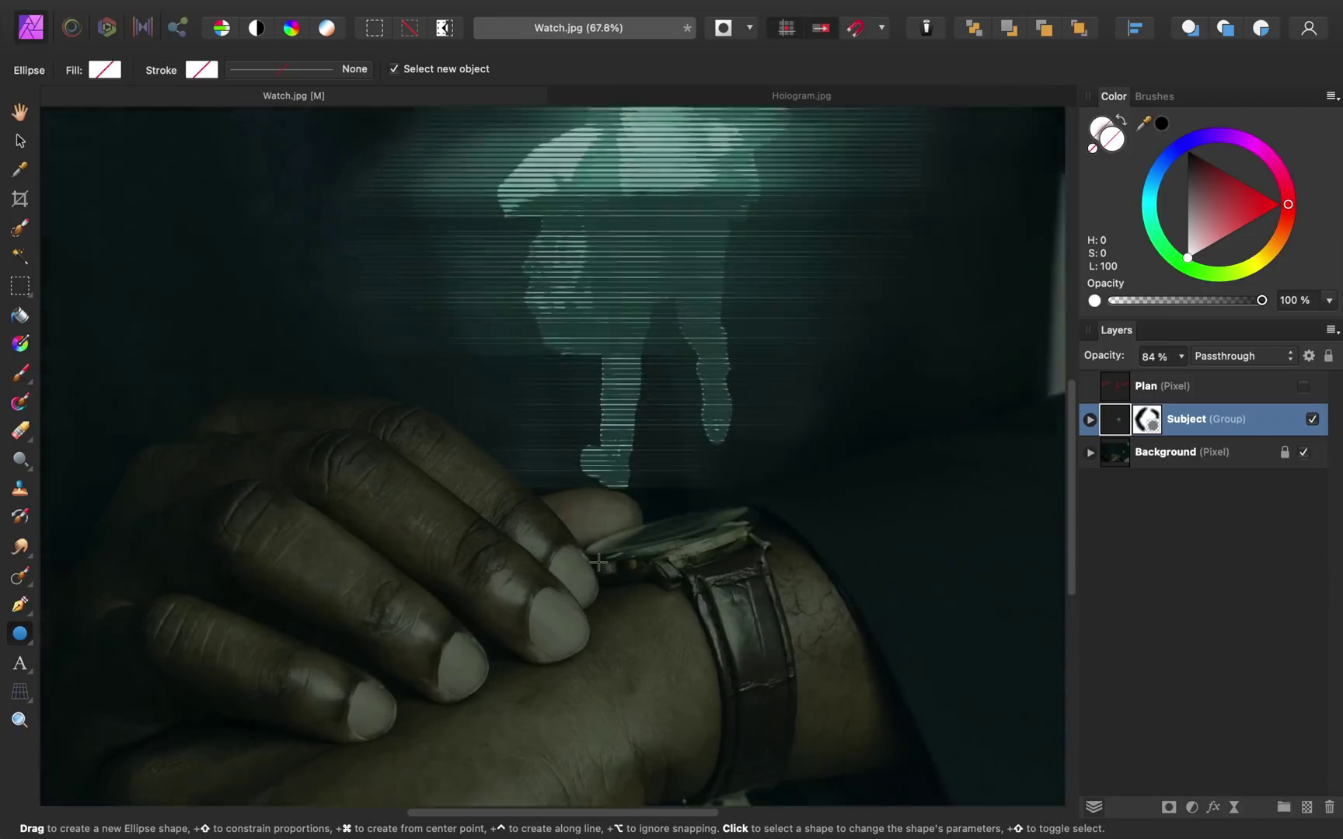
drag(597, 524, 860, 576)
mouse_move(732, 494)
mouse_down()
mouse_move(711, 488)
mouse_move(731, 526)
mouse_move(729, 471)
mouse_up()
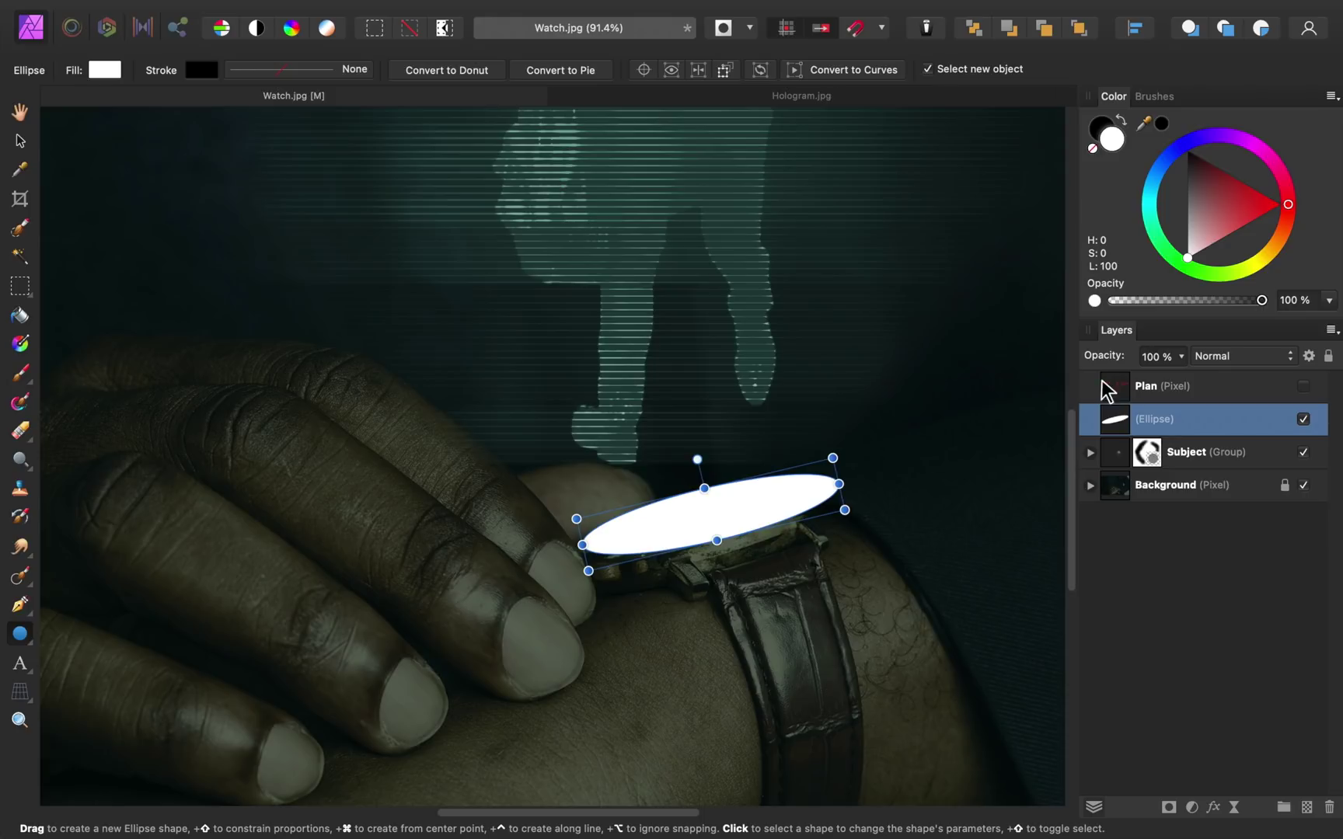
Step: Fit the ellipse's width and height to the watch glass while viewing it at 46% opacity, and restore its opacity to 100%
drag(1109, 351, 1056, 349)
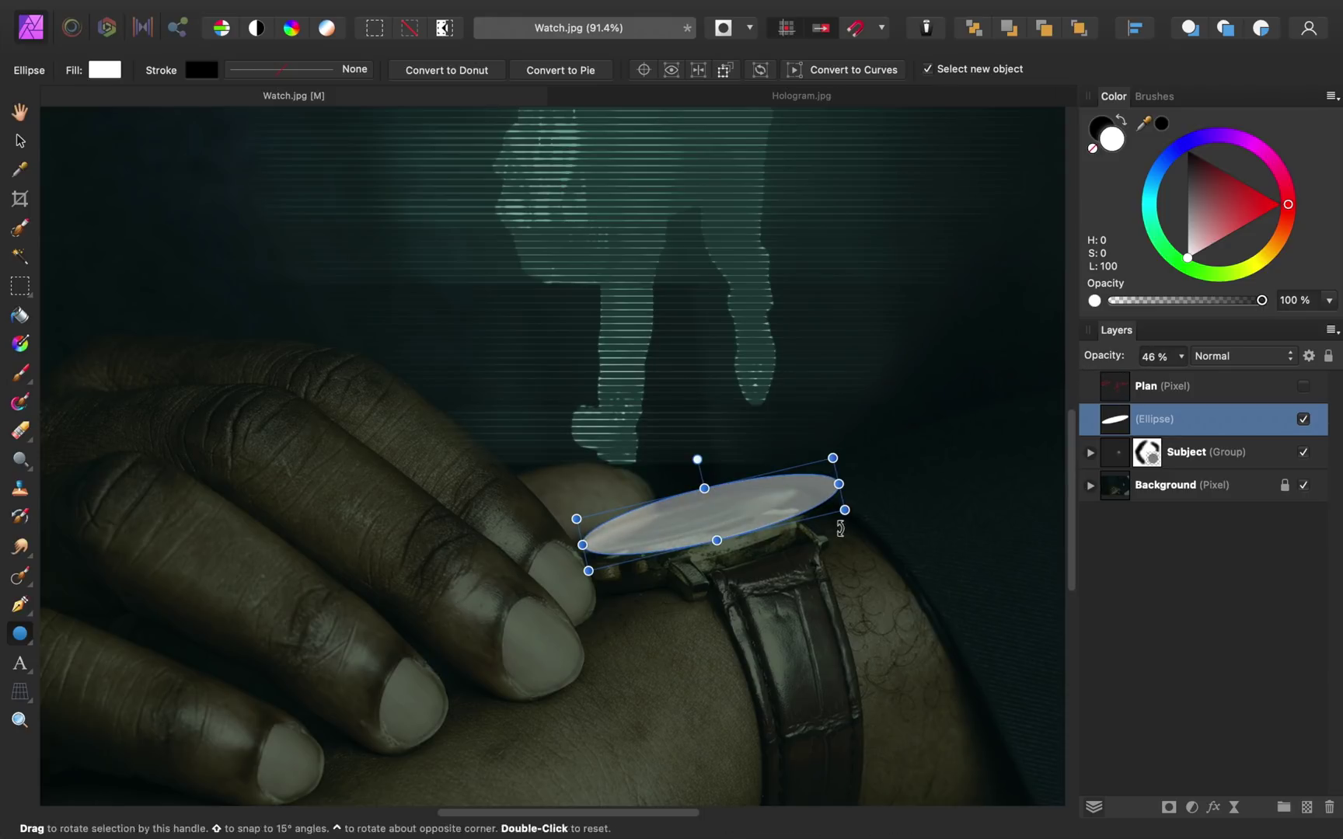
drag(839, 484, 797, 491)
drag(696, 545, 696, 546)
drag(680, 495, 686, 506)
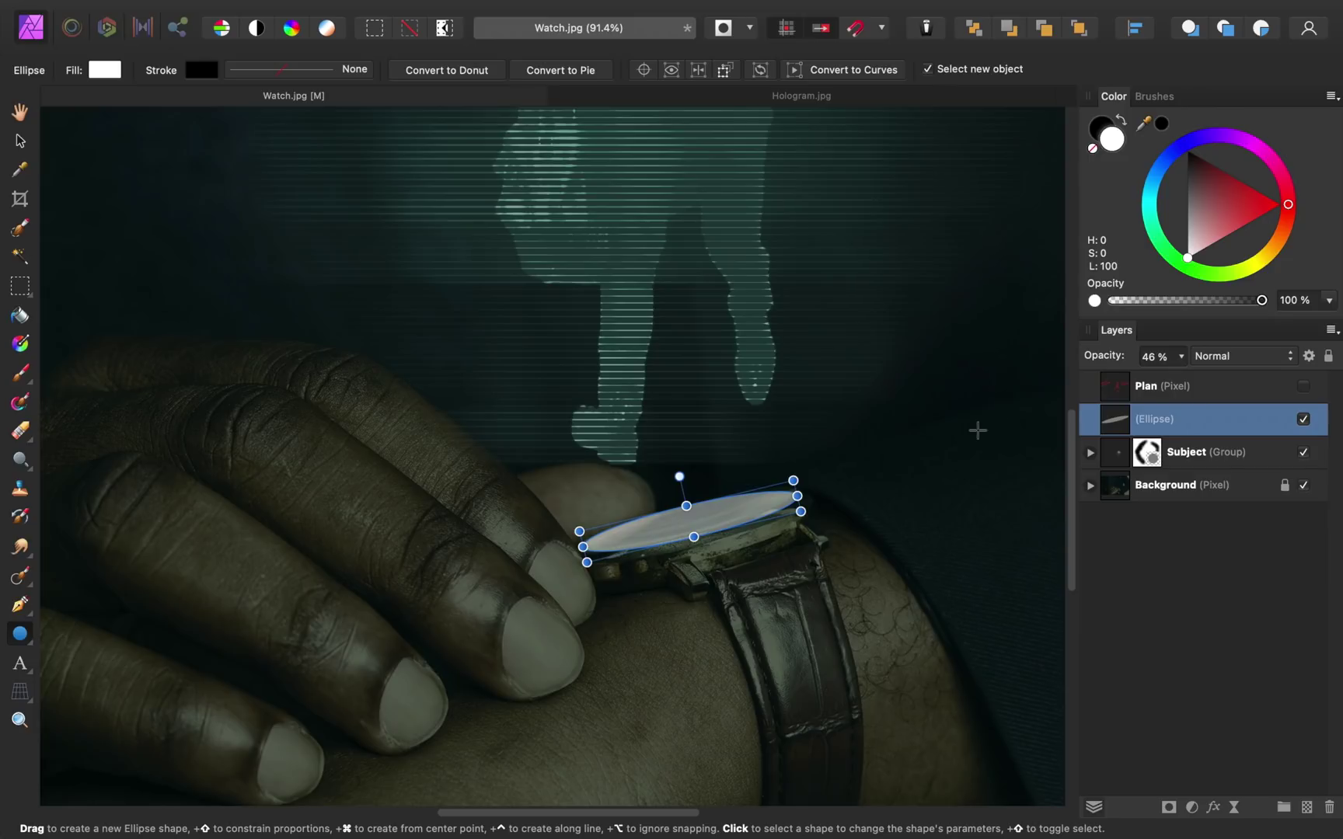
drag(1104, 356, 1224, 365)
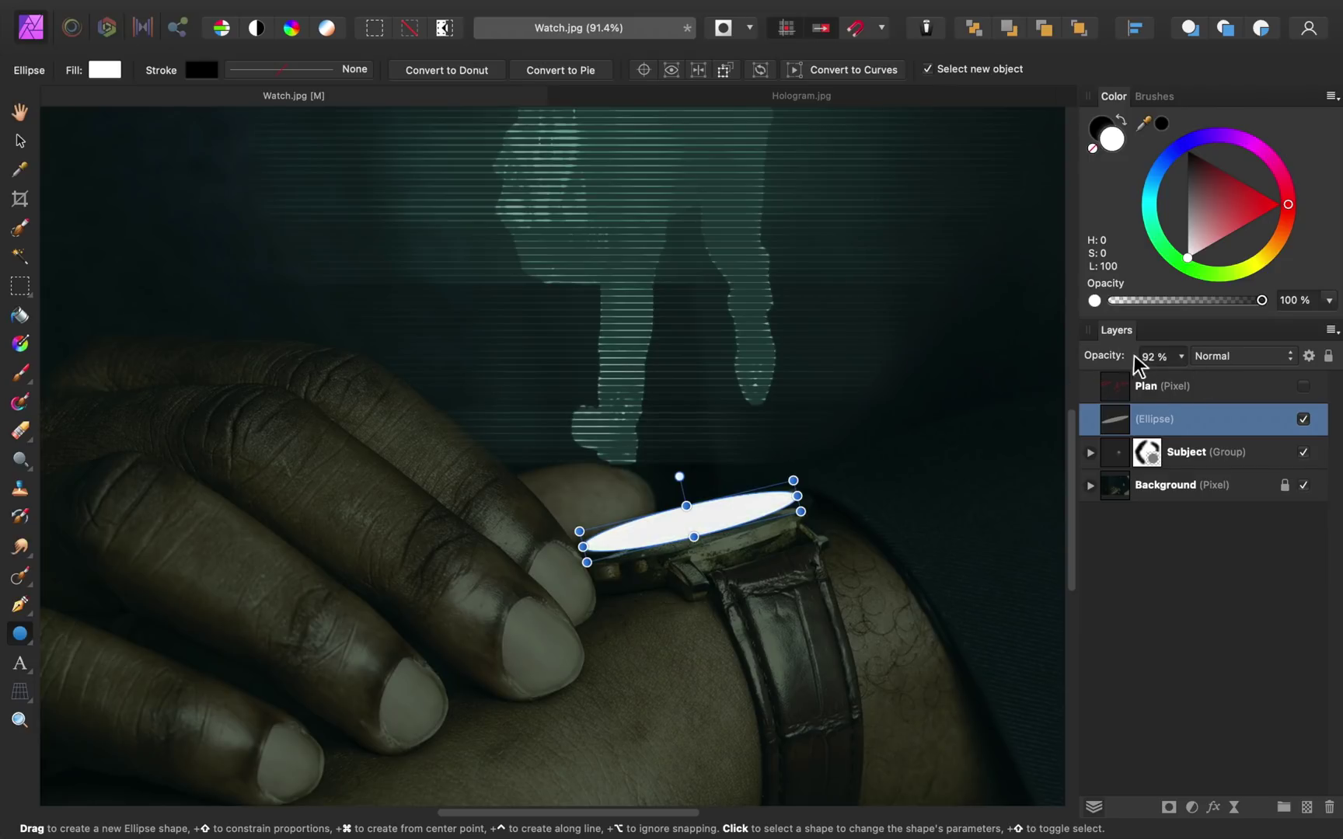
drag(1110, 353, 1191, 357)
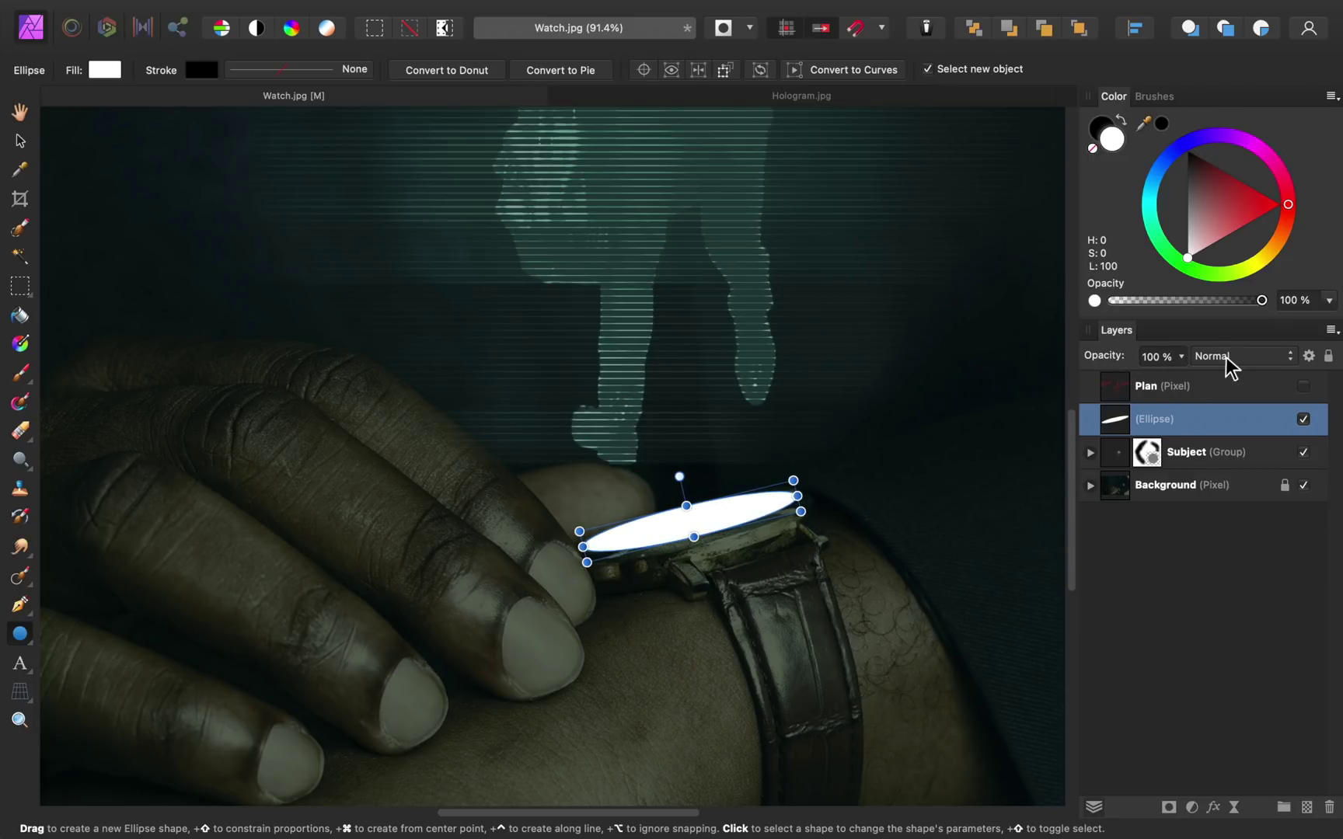
Step: Set the ellipse's blend mode to Overlay, compare the image with and without it, and deselect it
click(1226, 357)
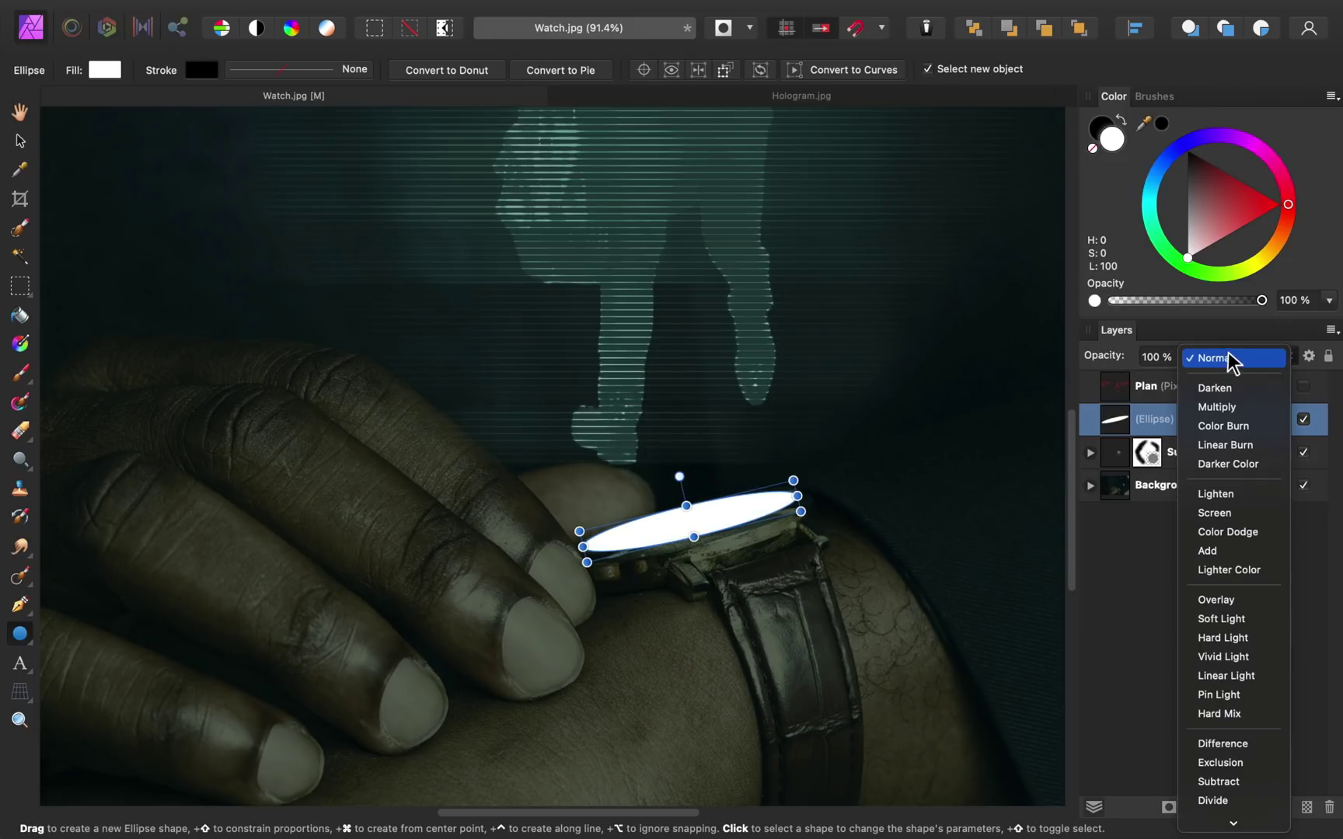
click(1235, 595)
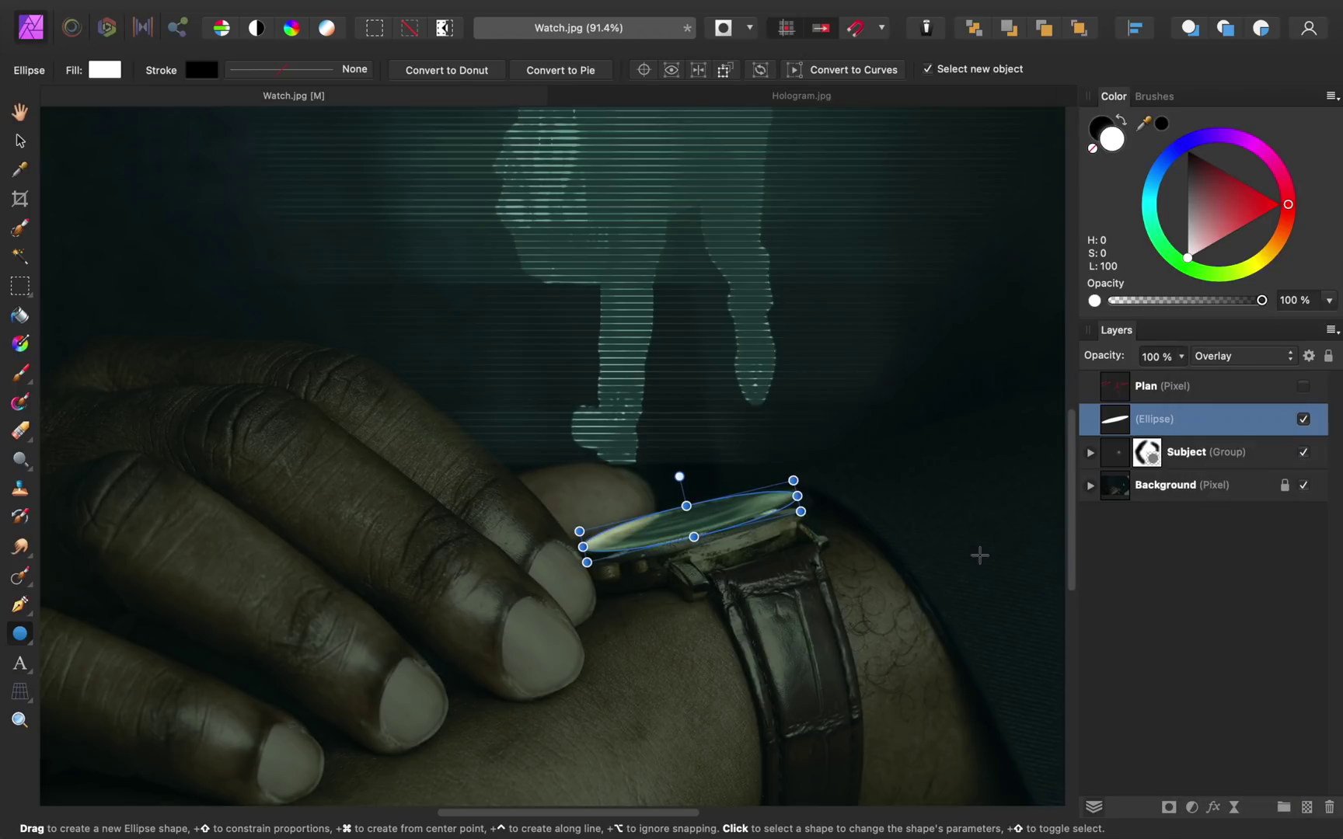
scroll(980, 558, down, 3)
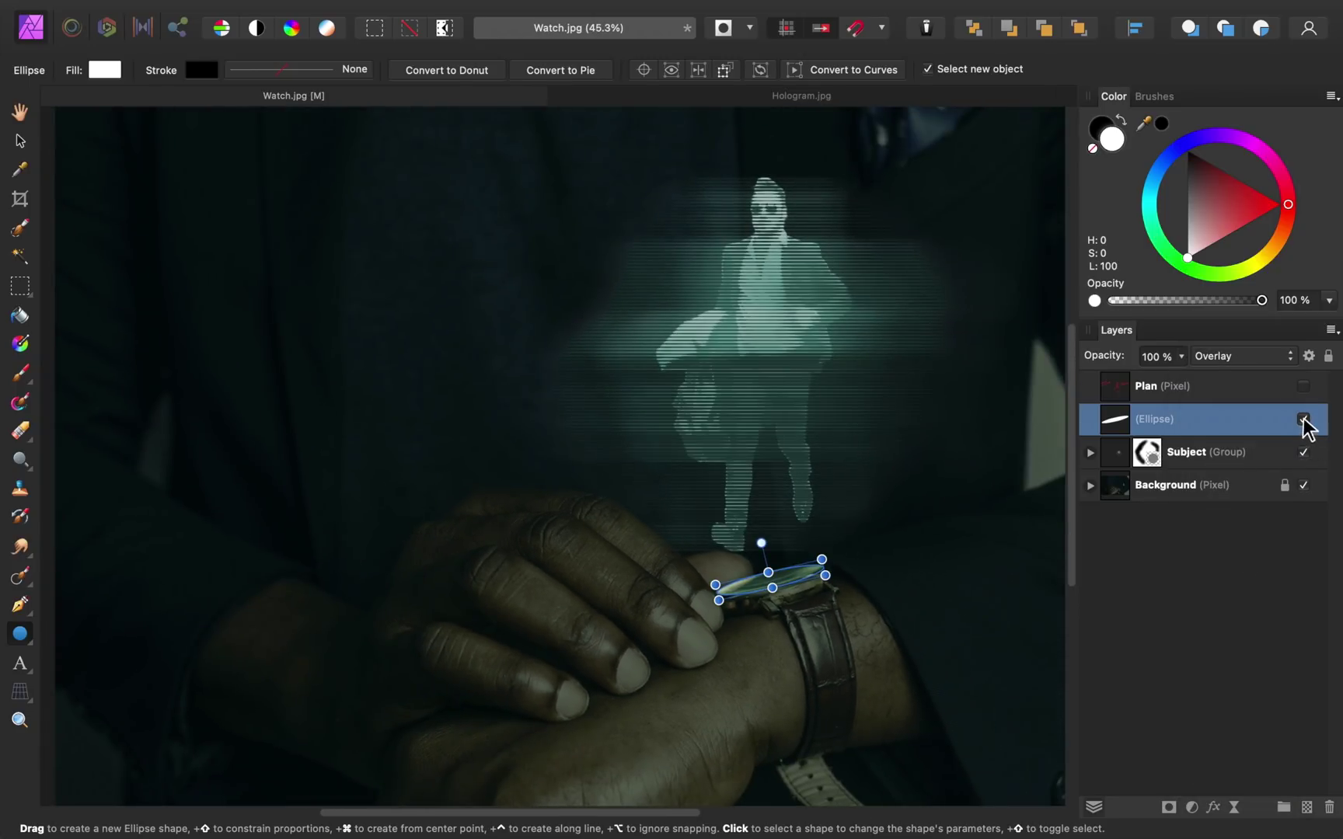
click(1303, 419)
click(1303, 420)
click(1303, 420)
click(1304, 420)
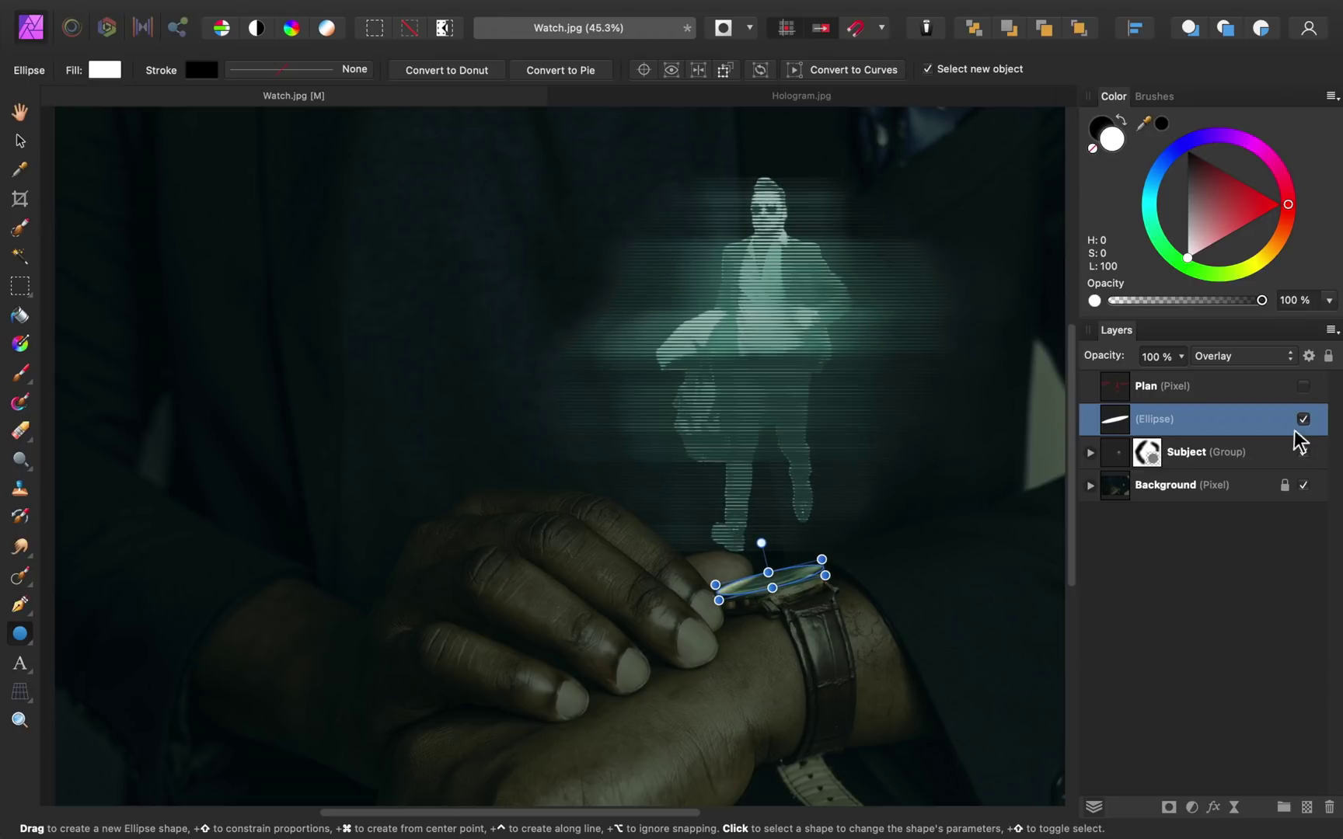
click(1171, 560)
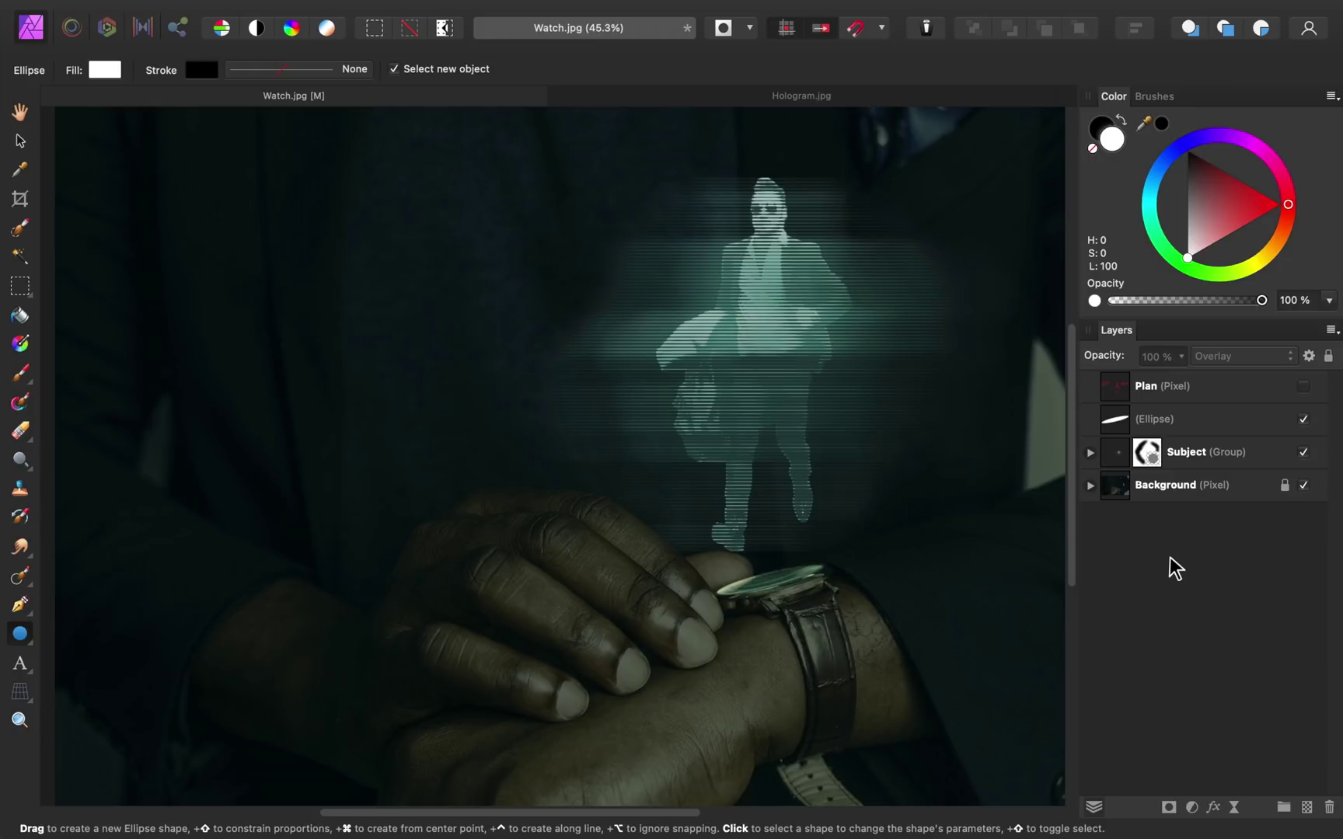
Step: Add a new pixel layer between the Subject group and the Background and set up the paint brush with white
scroll(781, 536, down, 5)
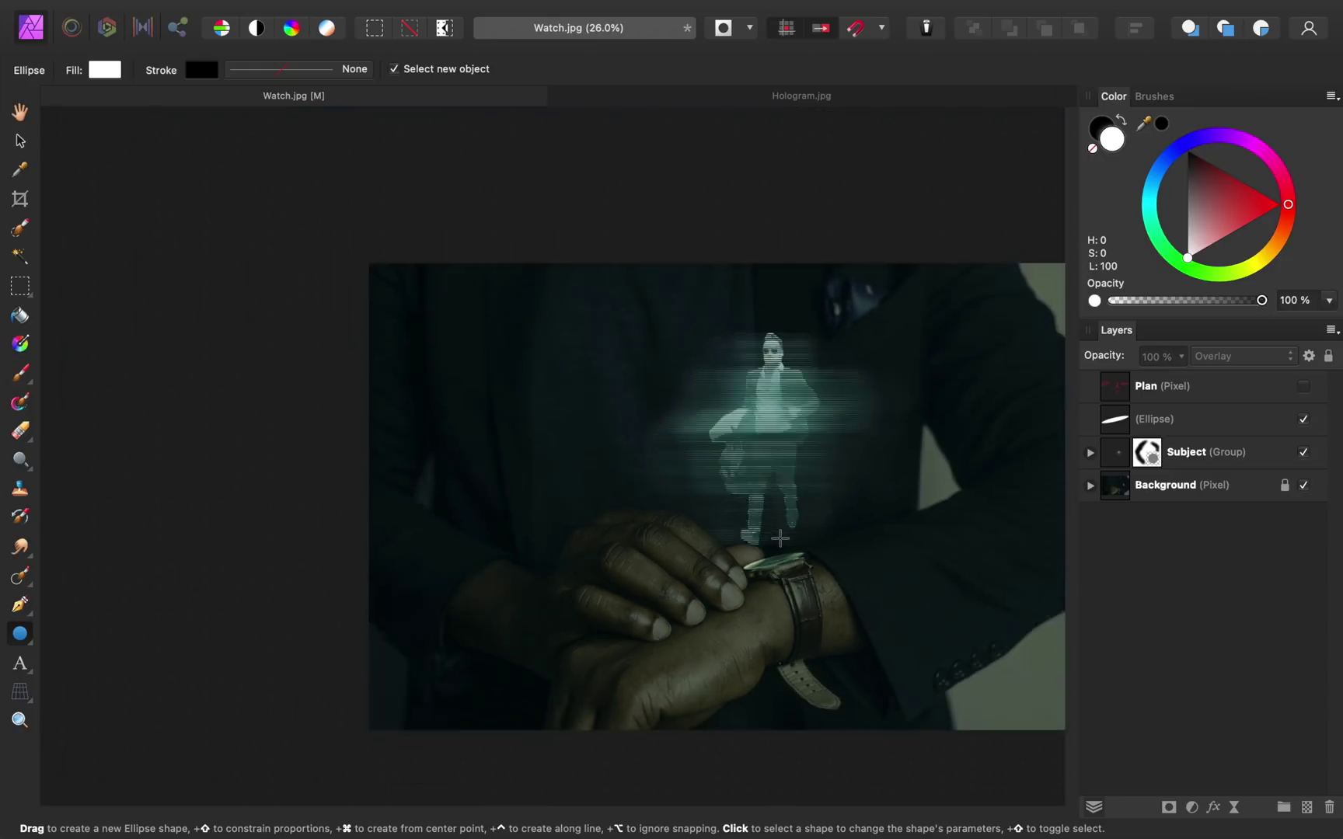
scroll(787, 532, up, 1)
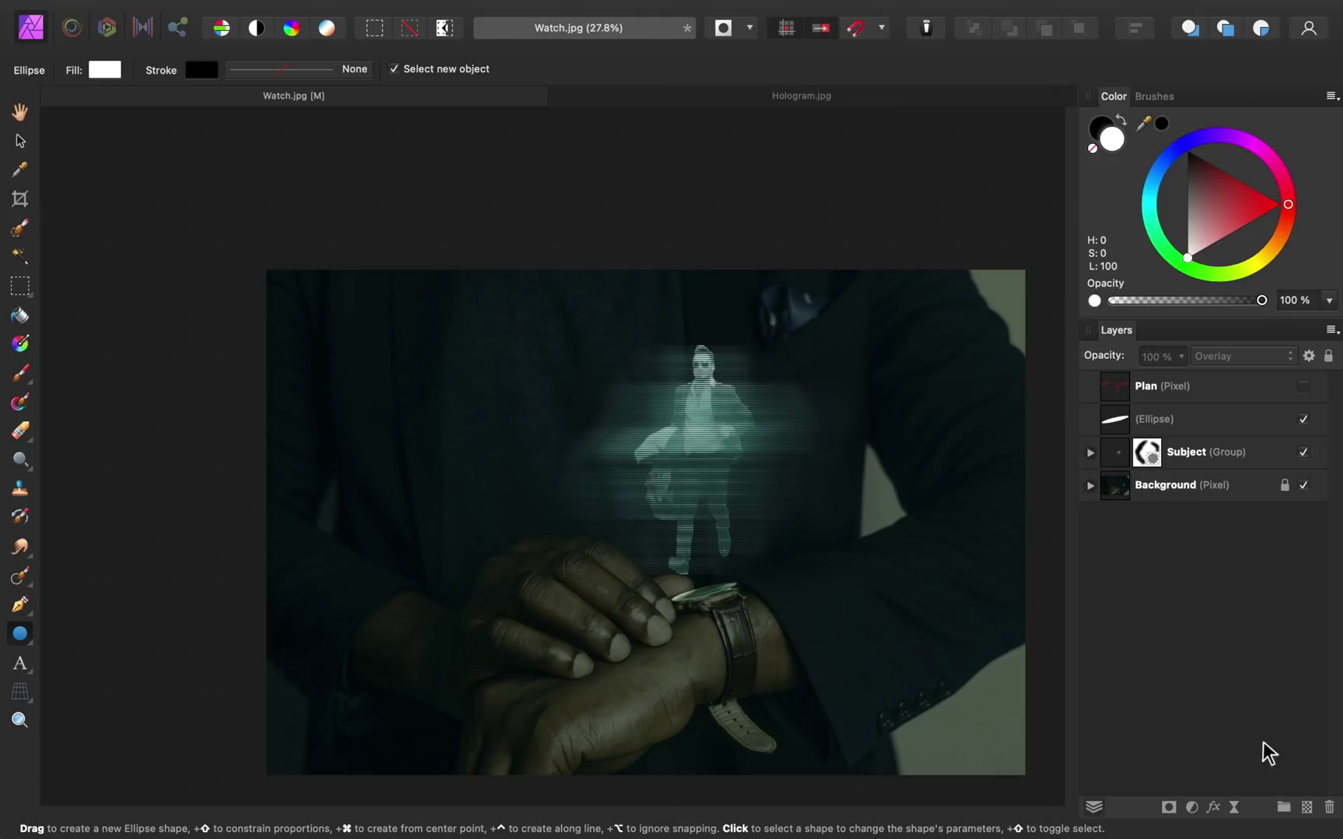
click(1307, 807)
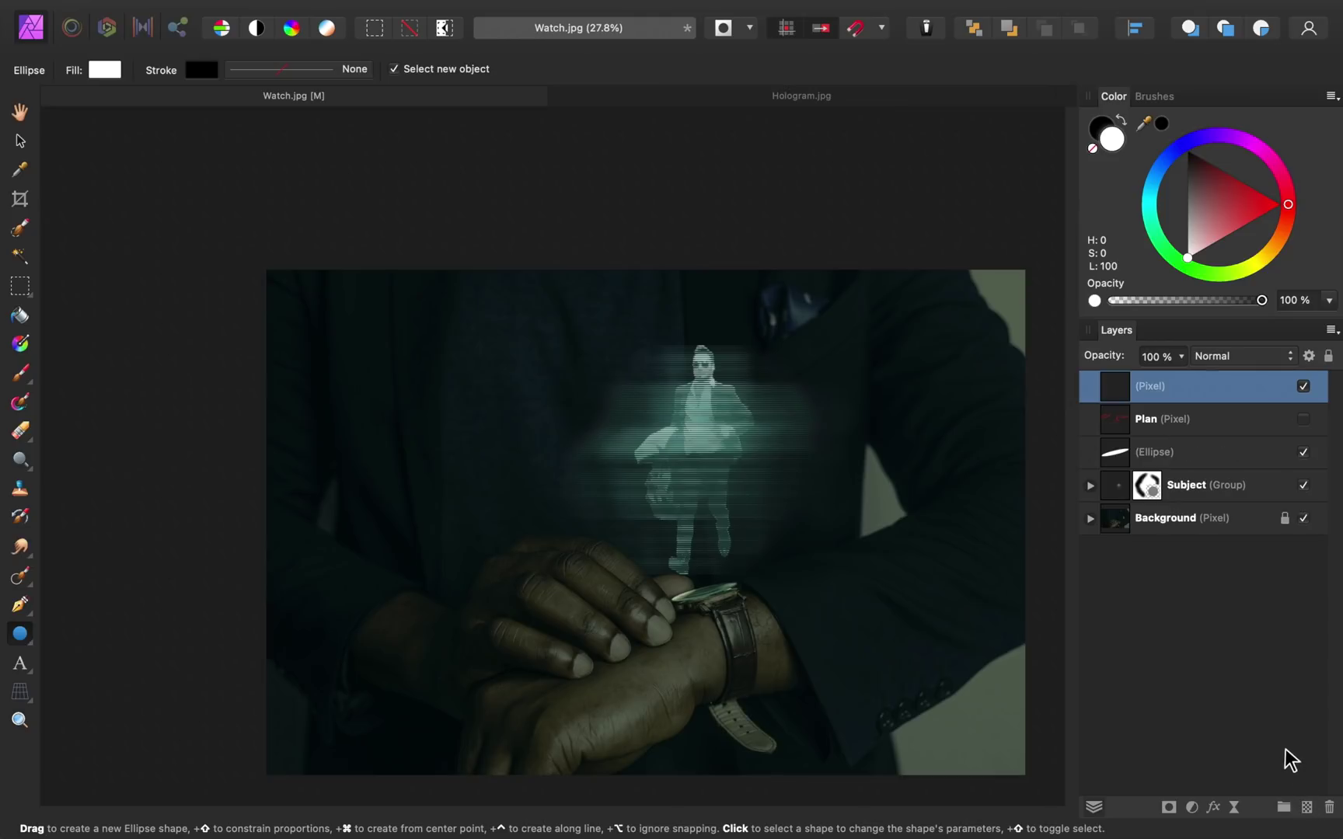
drag(1158, 393, 1105, 502)
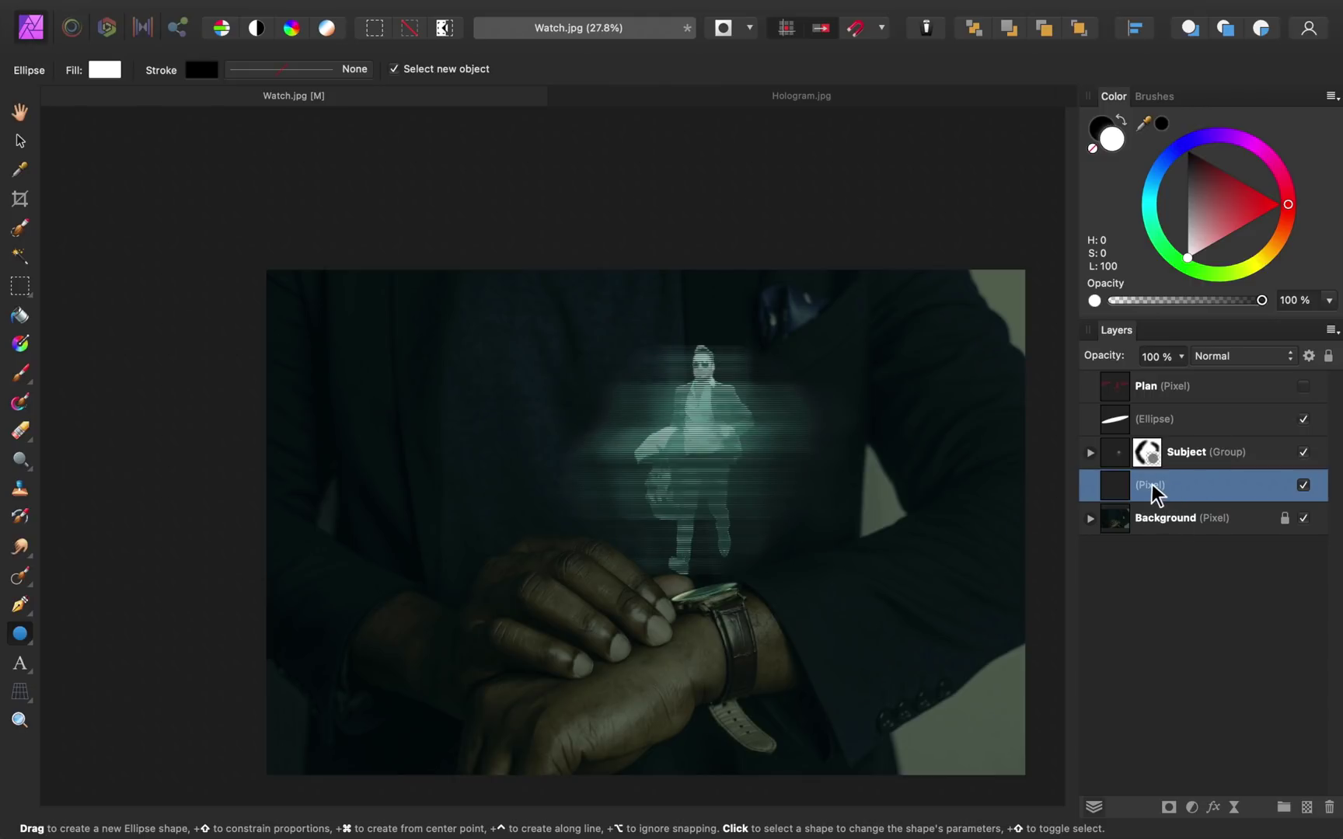
click(23, 381)
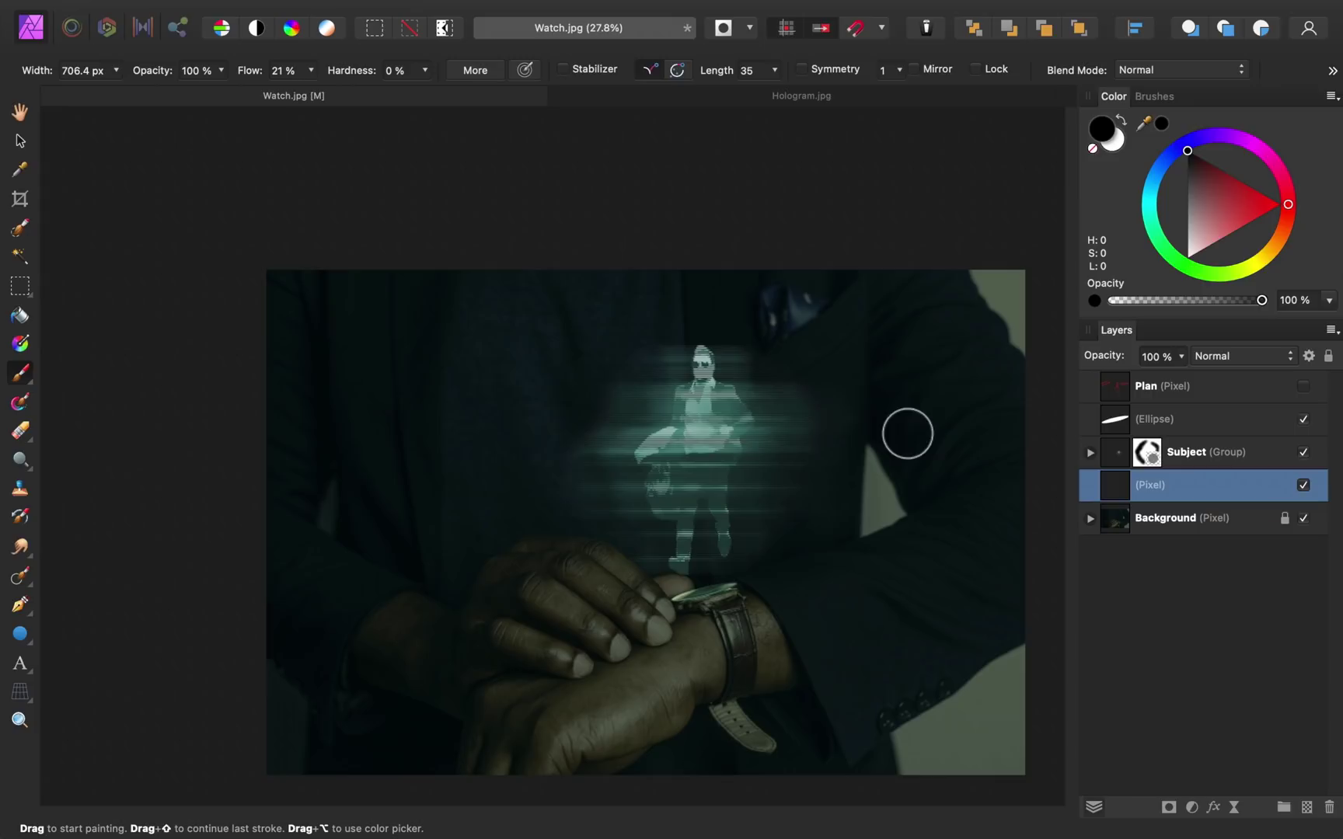
click(1115, 146)
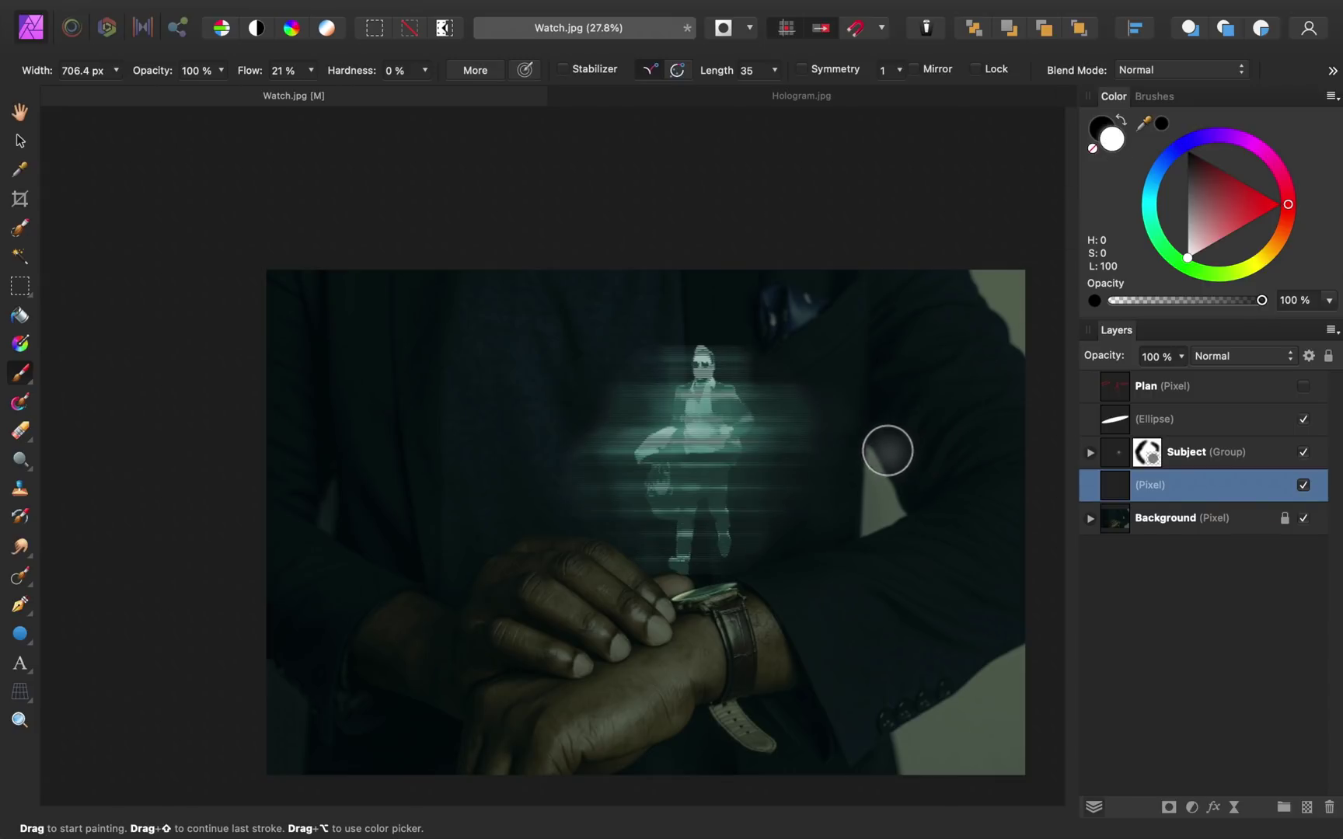
Step: Paint soft white light on the new layer around the man, the watch and the nearby sleeve, enlarging the brush to 2485 px
key(bracketright)
key(bracketright)
key(bracketright)
key(bracketright)
key(bracketright)
mouse_move(878, 295)
mouse_down()
mouse_move(945, 398)
mouse_move(914, 404)
mouse_move(960, 481)
mouse_move(825, 584)
mouse_move(710, 615)
mouse_move(765, 599)
mouse_move(732, 615)
mouse_move(608, 563)
mouse_move(767, 558)
mouse_up()
key(bracketright)
key(bracketright)
key(bracketright)
key(bracketright)
mouse_move(737, 485)
mouse_down()
mouse_move(733, 317)
mouse_move(597, 316)
mouse_move(623, 534)
mouse_move(731, 325)
mouse_move(734, 465)
mouse_move(810, 294)
mouse_up()
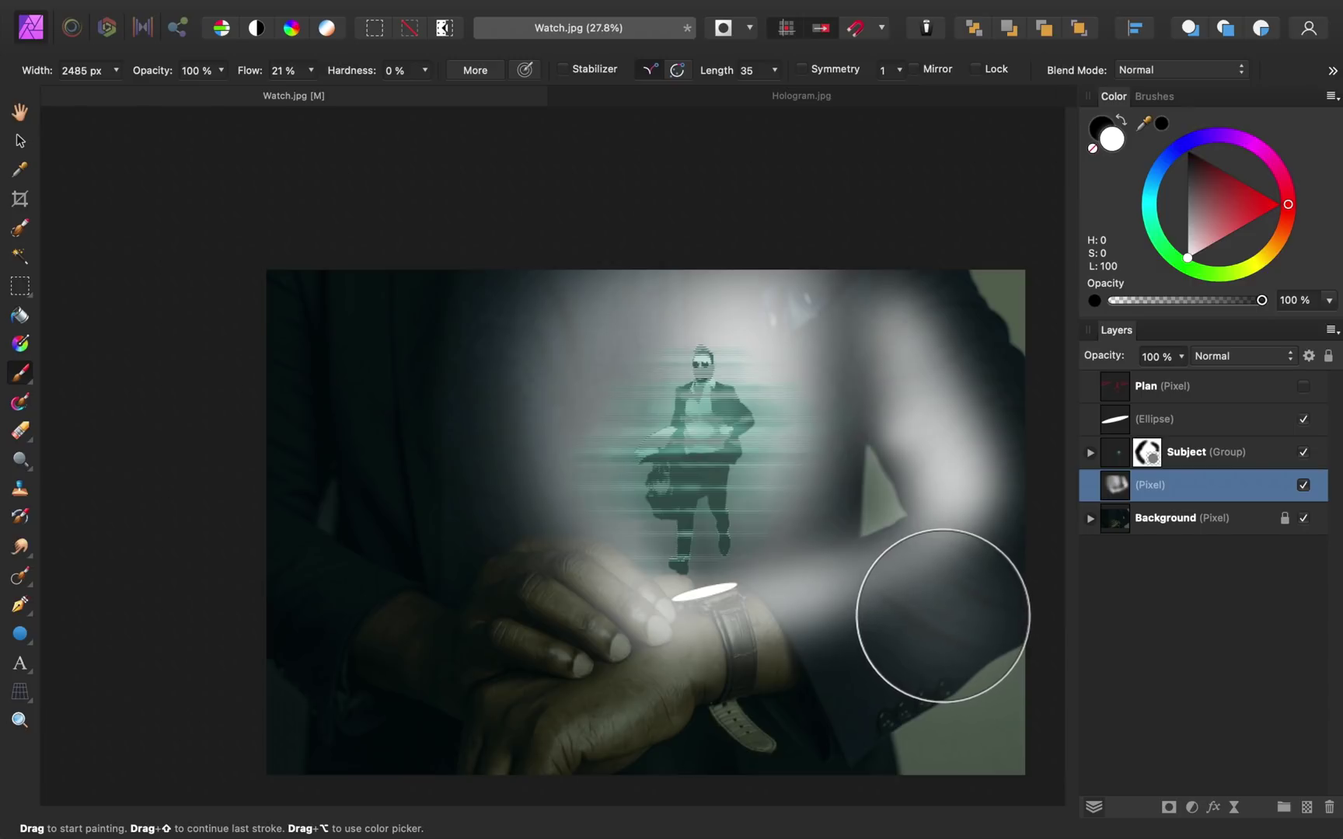
Step: Set the painted light layer to Soft Light at 72% opacity and compare the image with and without it
click(1241, 357)
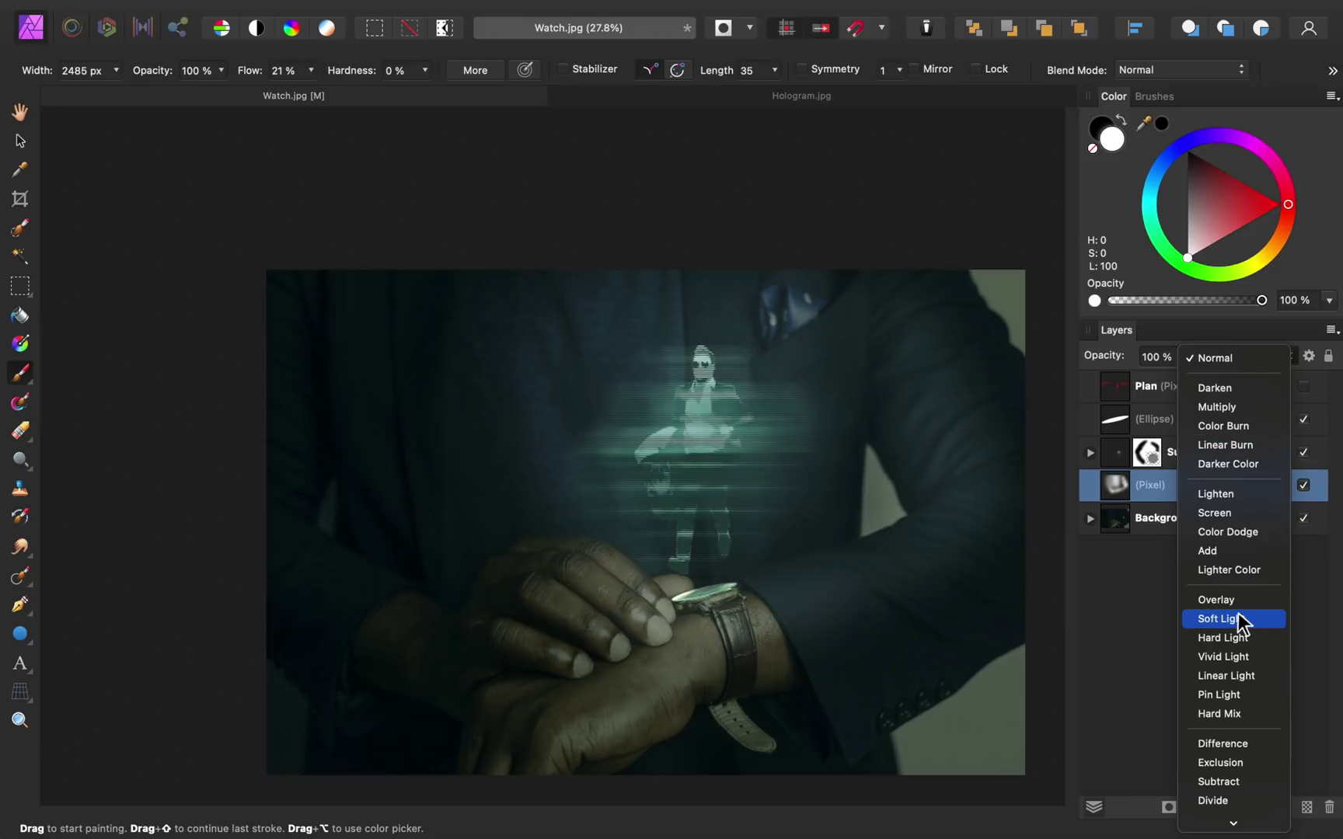
click(1240, 620)
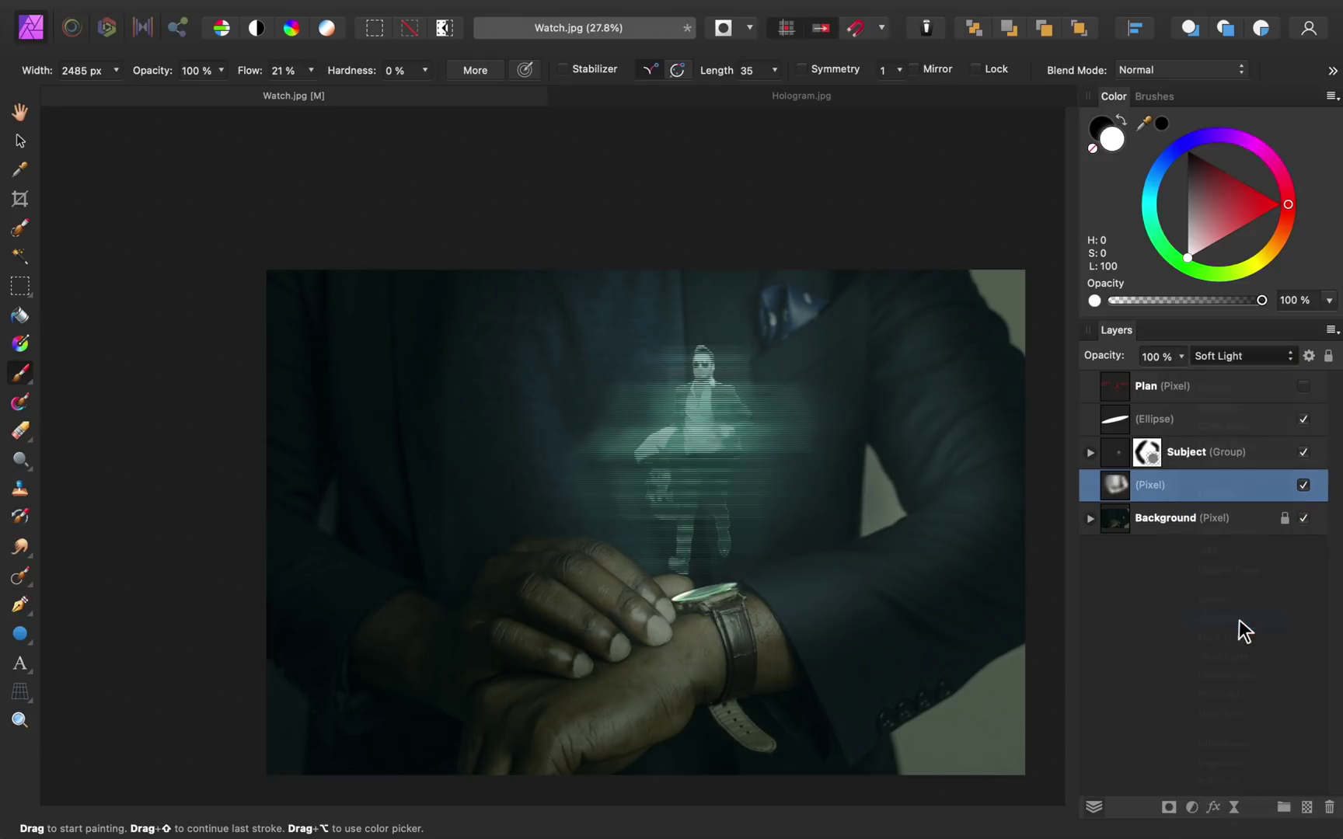
click(1303, 485)
click(1303, 485)
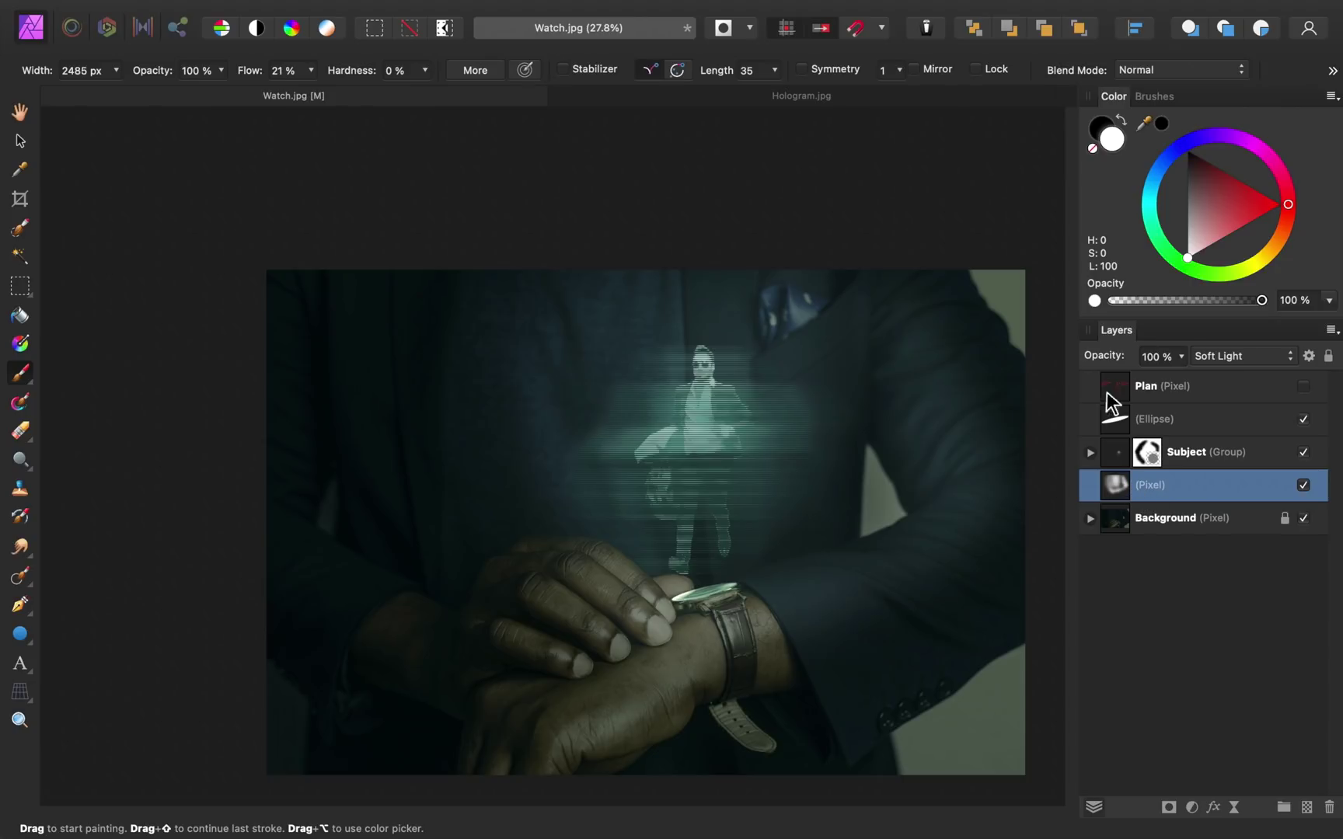
drag(1104, 356, 1082, 353)
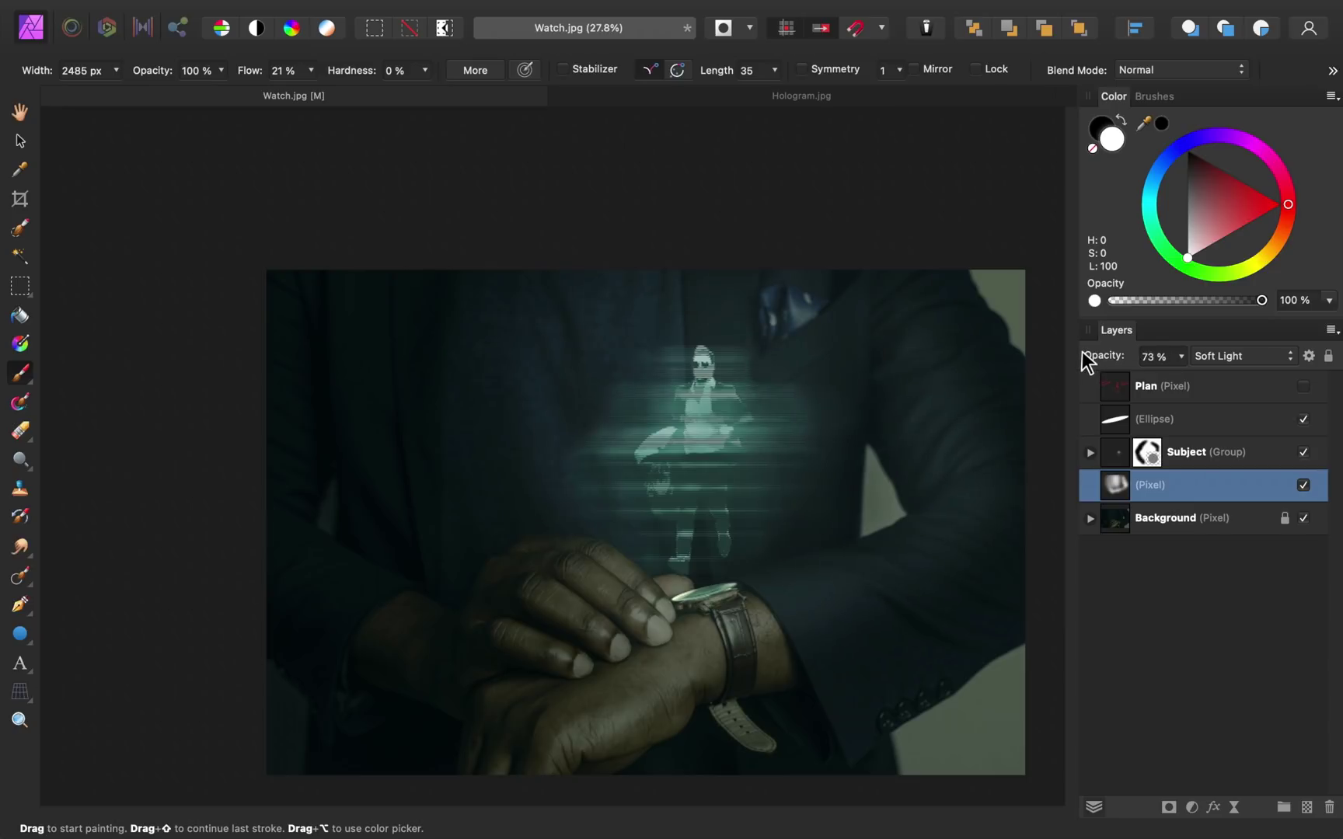
click(1303, 485)
click(1304, 484)
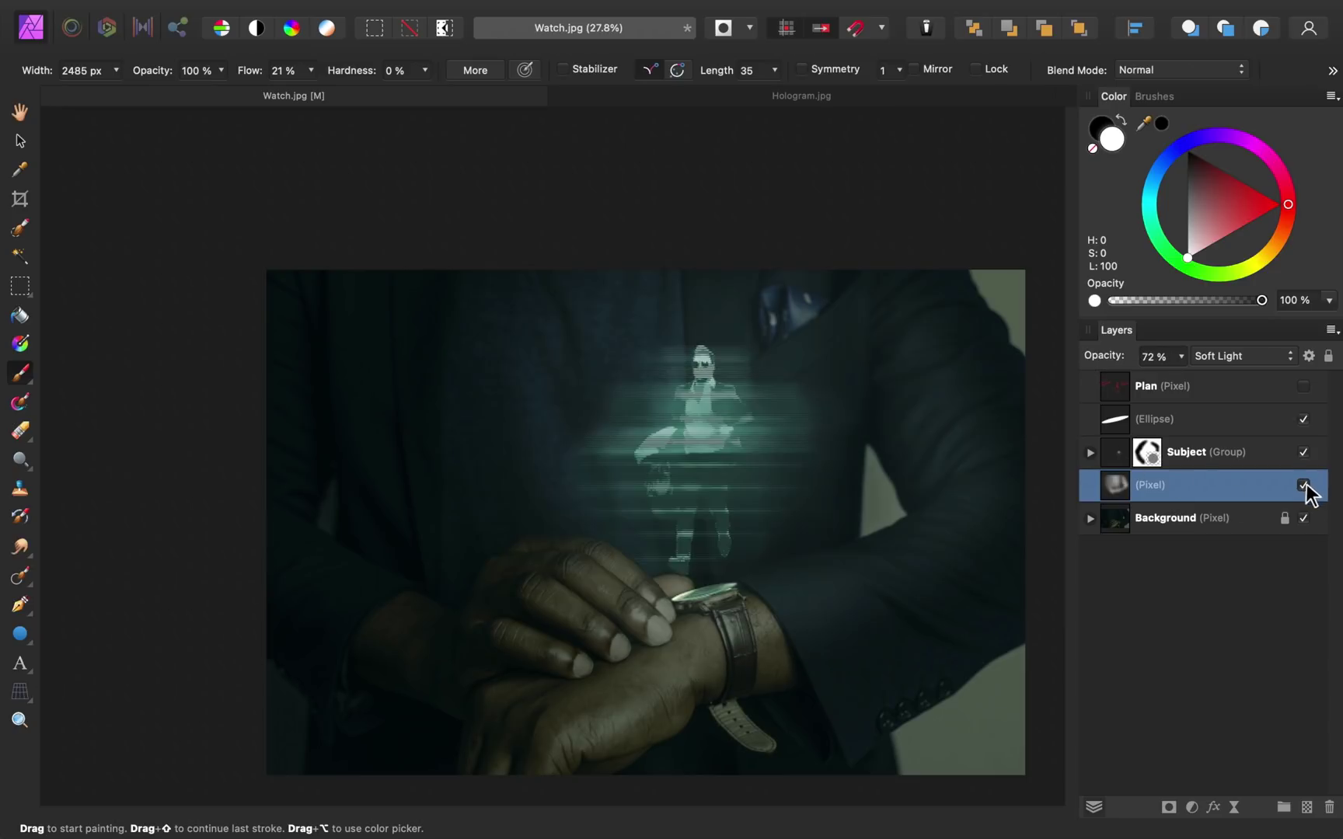